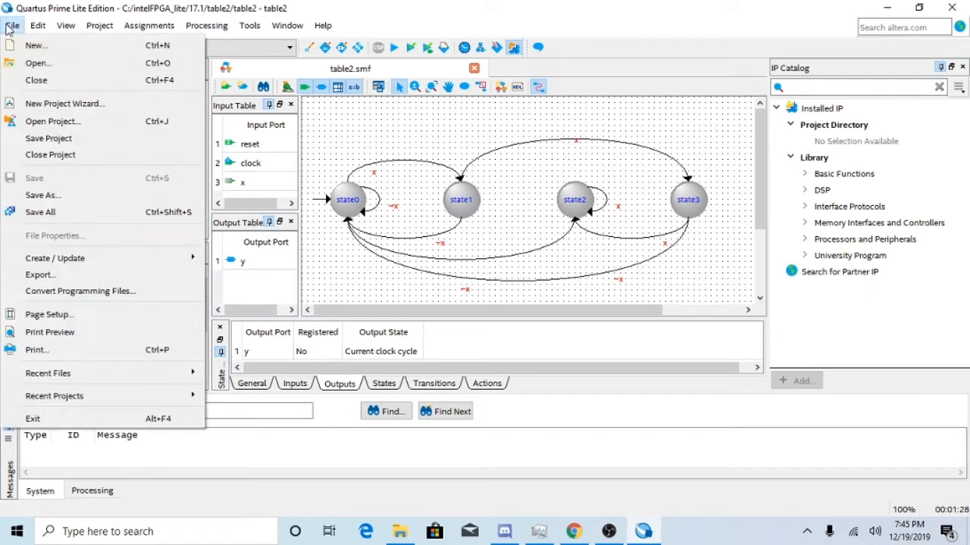
Launch a second instance of Quartus Prime 17.1 and open the recent project statemachine.qpf in it.
{"action": "left_click", "coordinate": [262, 3]}
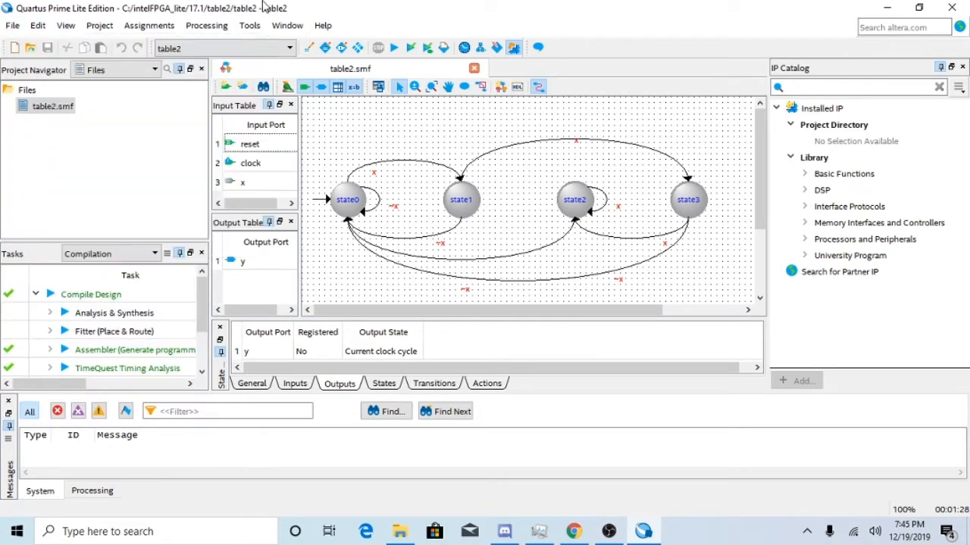
{"action": "left_click", "coordinate": [118, 531]}
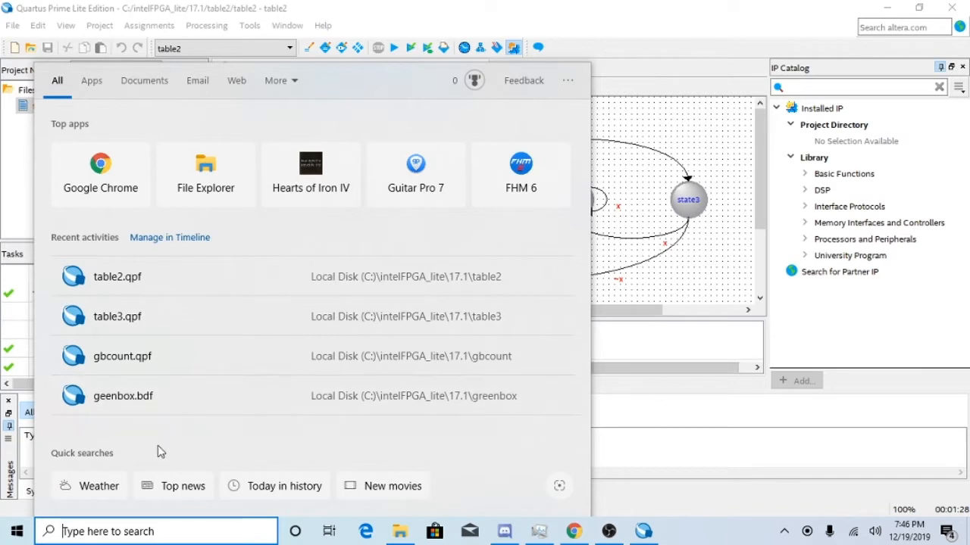
{"action": "type", "text": "qu"}
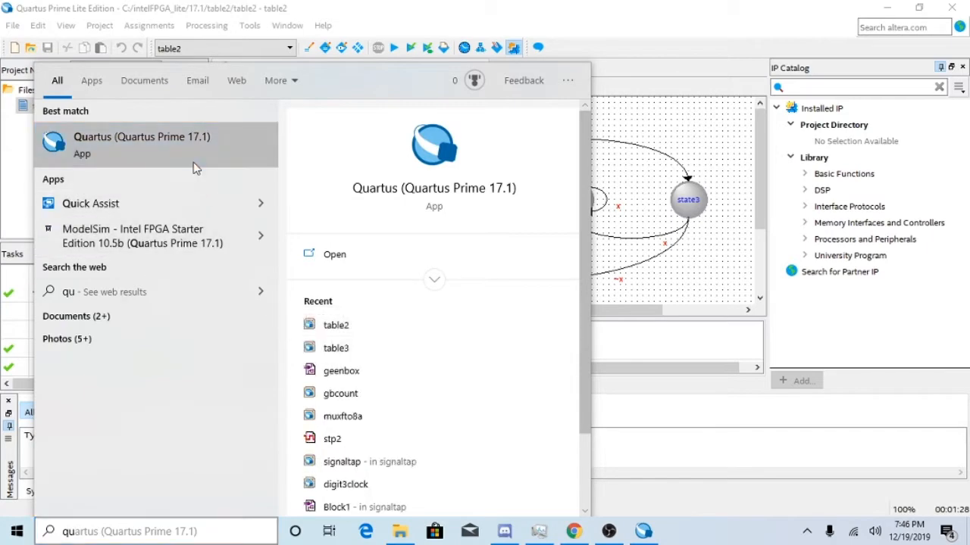
{"action": "left_click", "coordinate": [195, 163]}
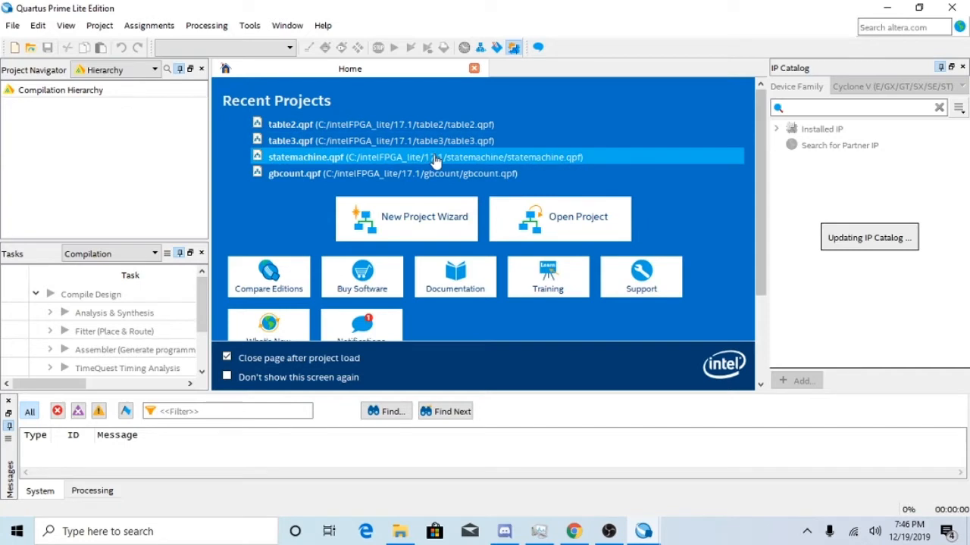
{"action": "left_click", "coordinate": [436, 161]}
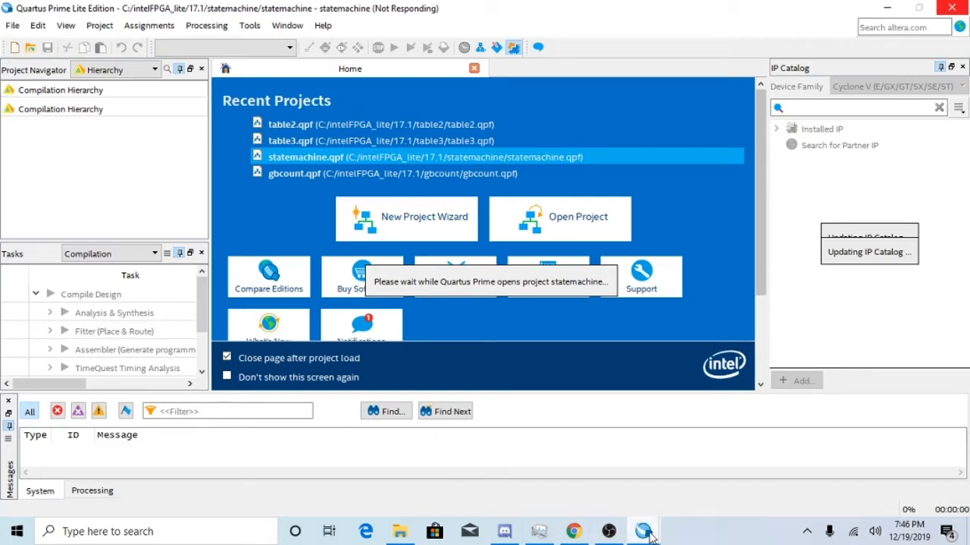
{"action": "mouse_move", "coordinate": [649, 534]}
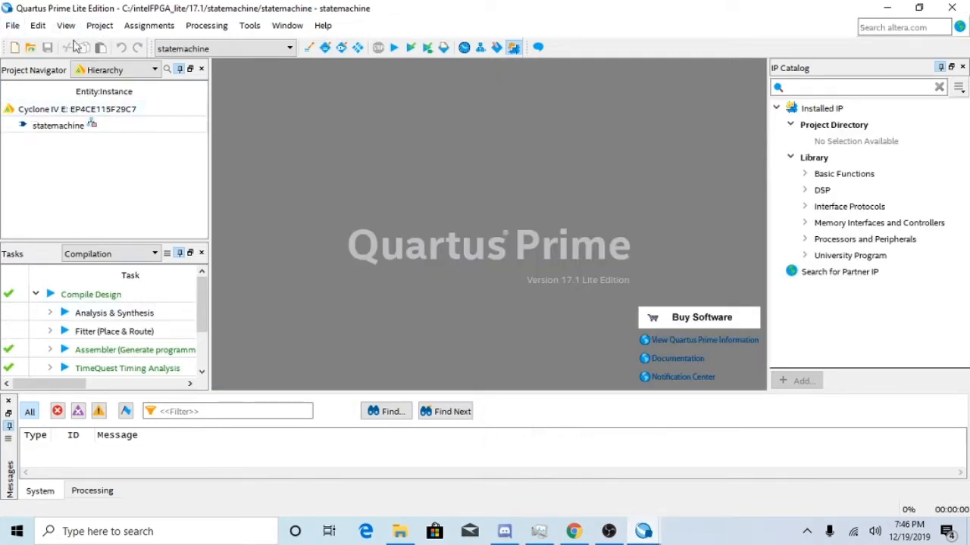
Show the project's files in the Project Navigator and create a new State Machine File.
{"action": "left_click", "coordinate": [151, 69]}
{"action": "left_click", "coordinate": [121, 98]}
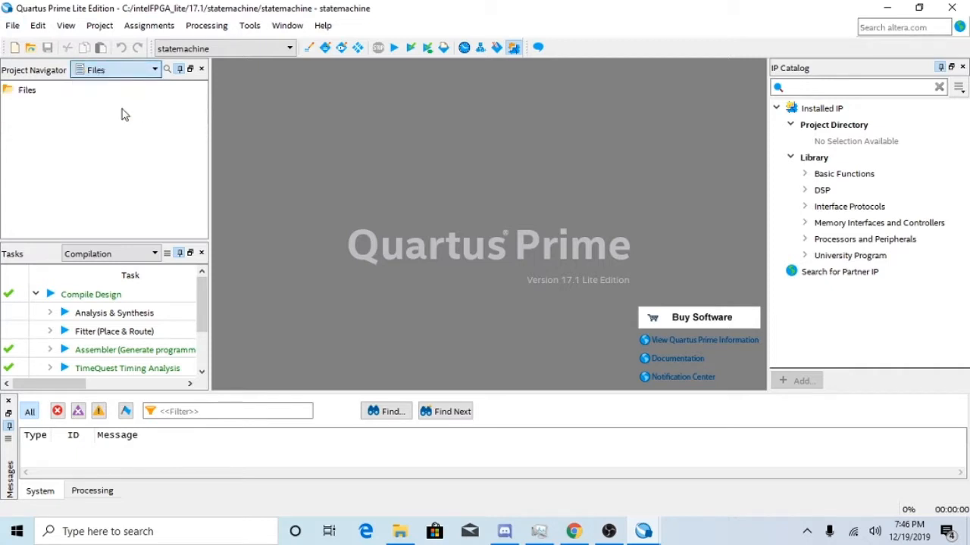
{"action": "left_click", "coordinate": [12, 25]}
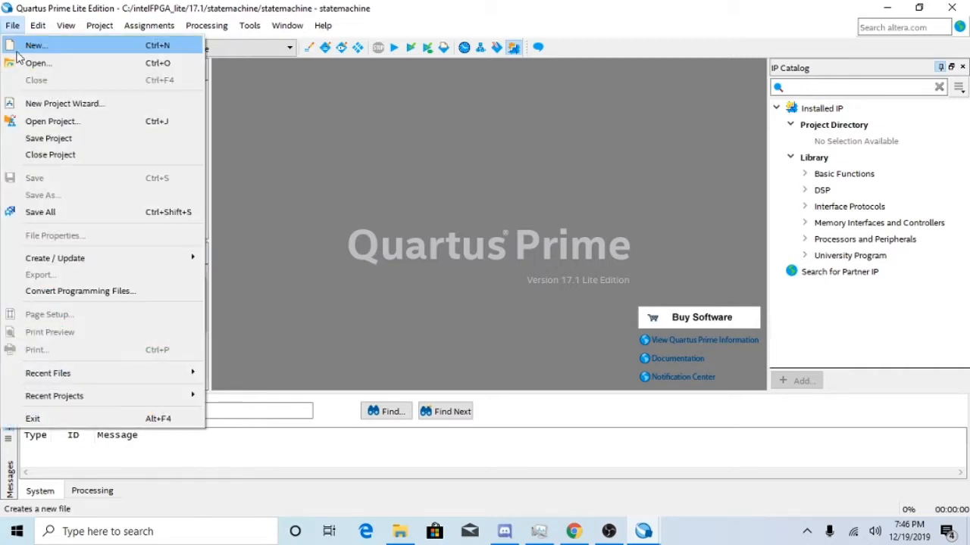
{"action": "left_click", "coordinate": [18, 47]}
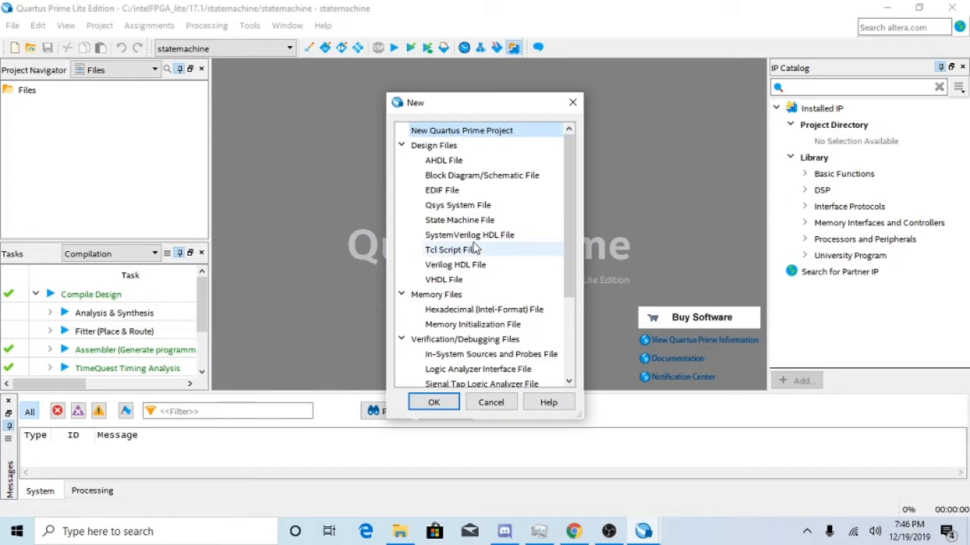
{"action": "double_click", "coordinate": [462, 221]}
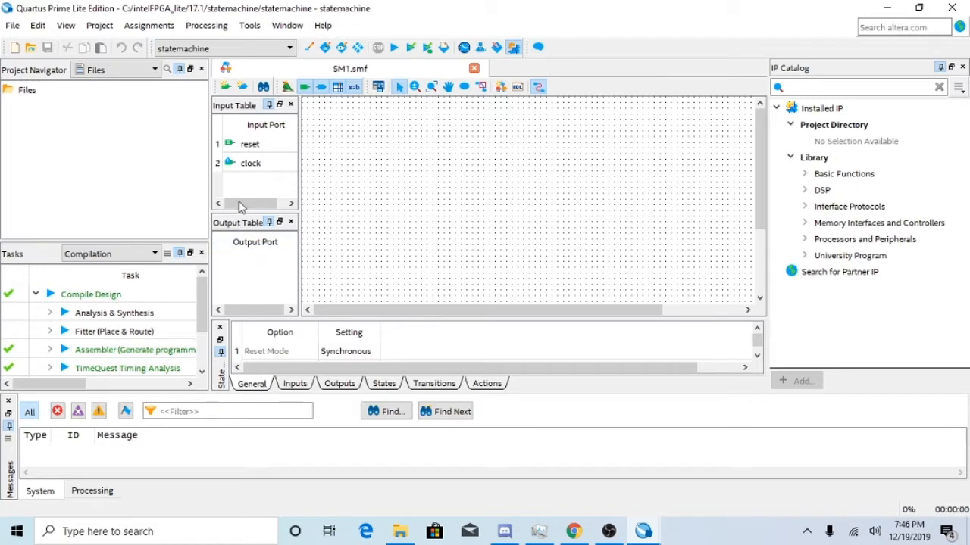
{"action": "left_click", "coordinate": [288, 385]}
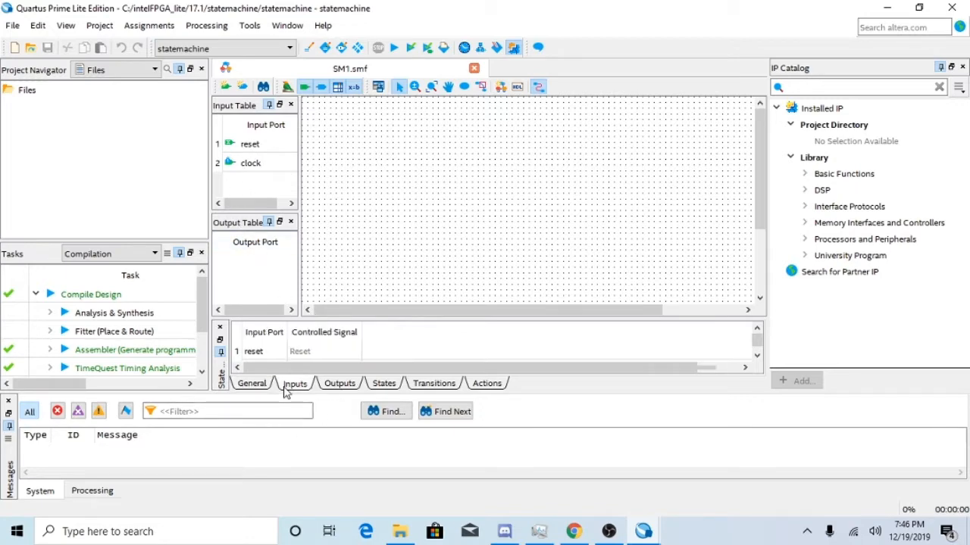
{"action": "scroll", "coordinate": [273, 353], "scroll_direction": "down", "scroll_amount": 1}
{"action": "scroll", "coordinate": [272, 353], "scroll_direction": "up", "scroll_amount": 1}
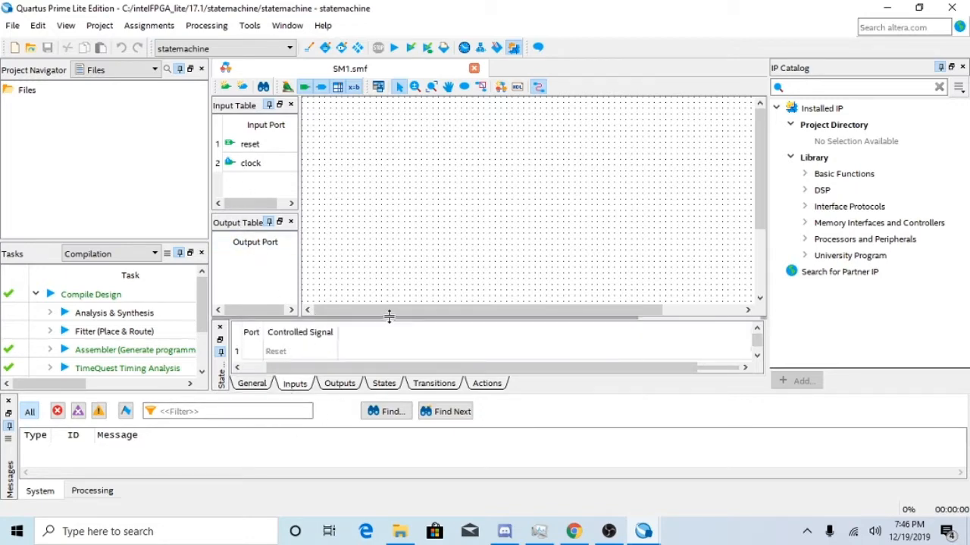
{"action": "left_click", "coordinate": [252, 383]}
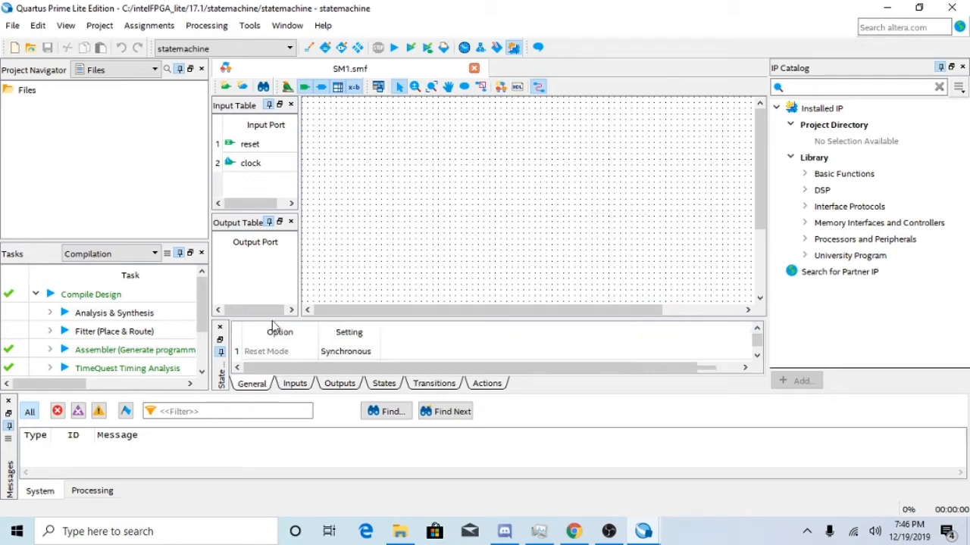
Detach the state machine editor into a maximized window and start the State Machine Wizard for a new design.
{"action": "left_click", "coordinate": [379, 87]}
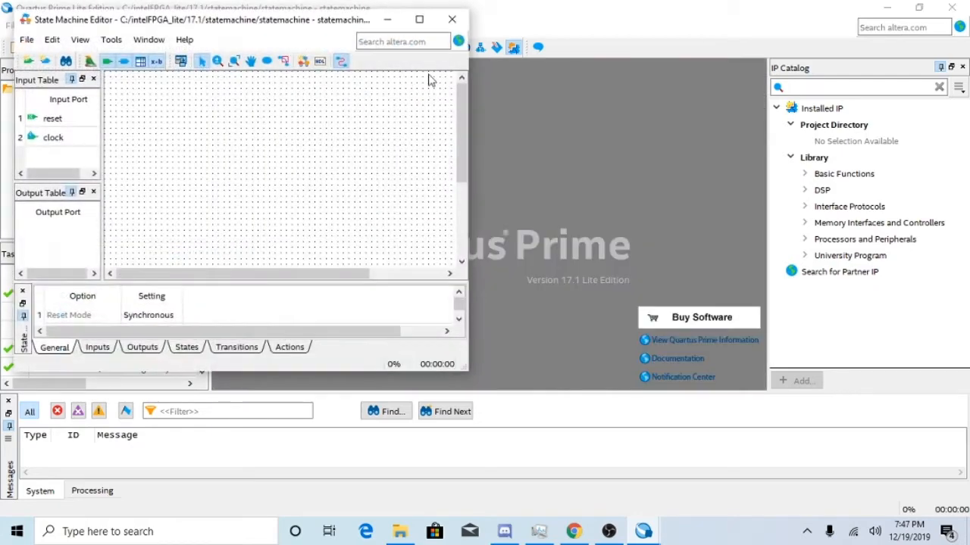
{"action": "left_click", "coordinate": [419, 19]}
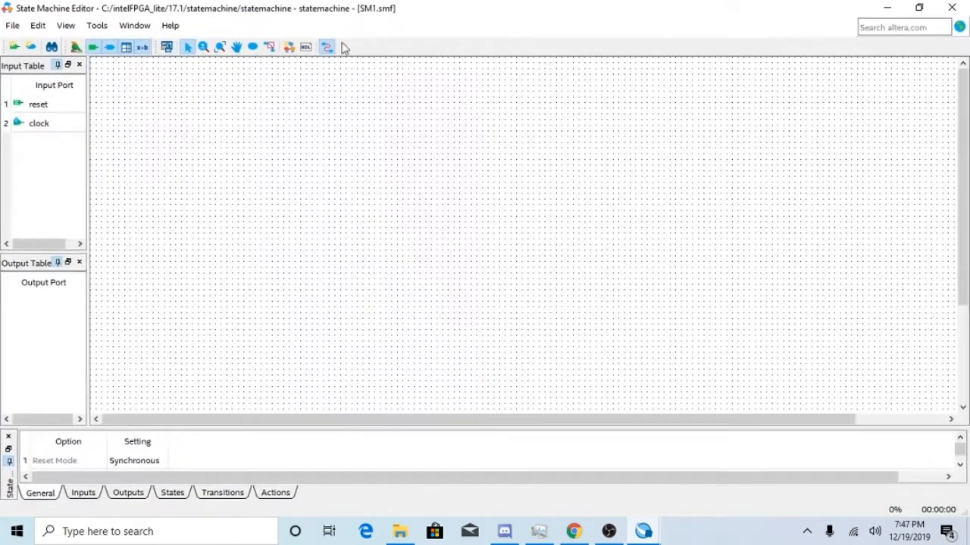
{"action": "left_click", "coordinate": [289, 49]}
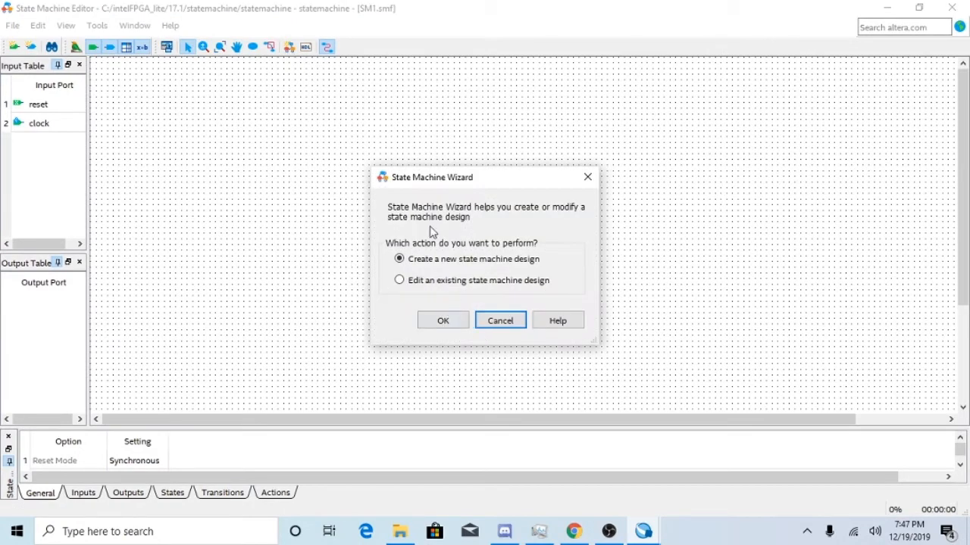
{"action": "left_click", "coordinate": [443, 320]}
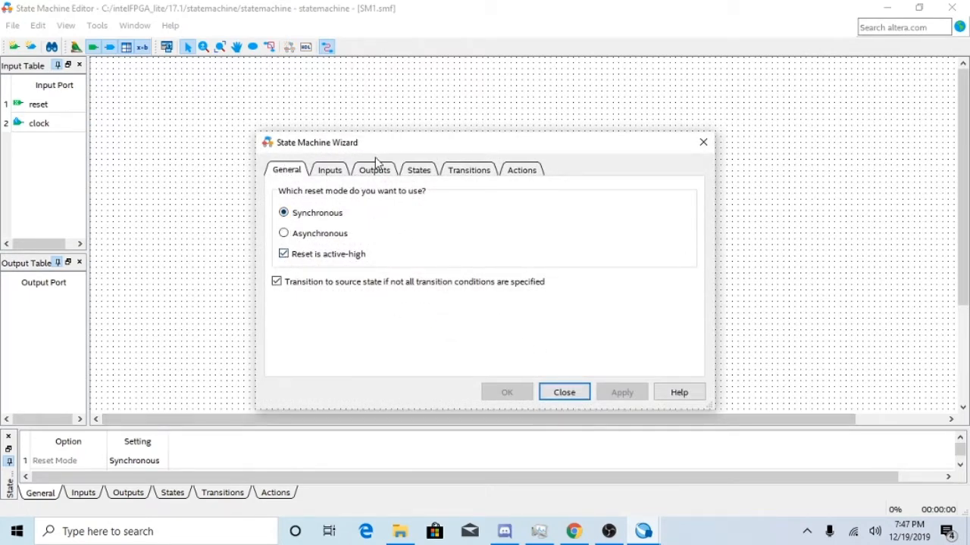
Add an input port named x to the state machine in the wizard.
{"action": "left_click", "coordinate": [338, 171]}
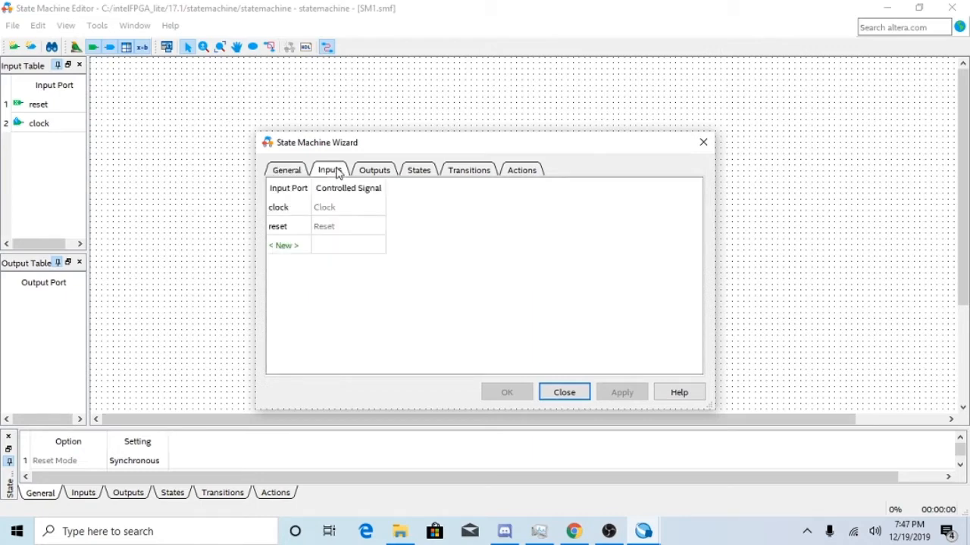
{"action": "left_click", "coordinate": [277, 248]}
{"action": "left_click", "coordinate": [285, 250]}
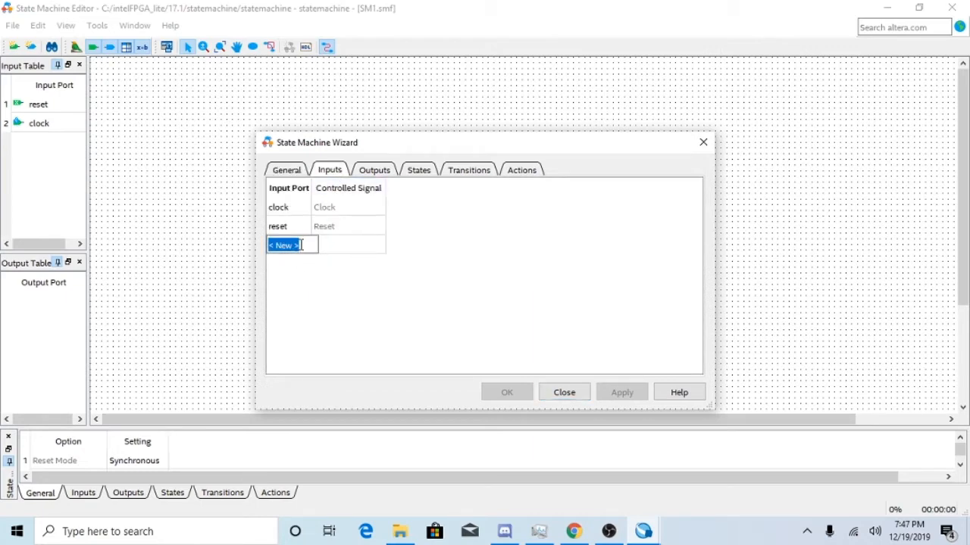
{"action": "type", "text": "x"}
{"action": "key", "text": "Return"}
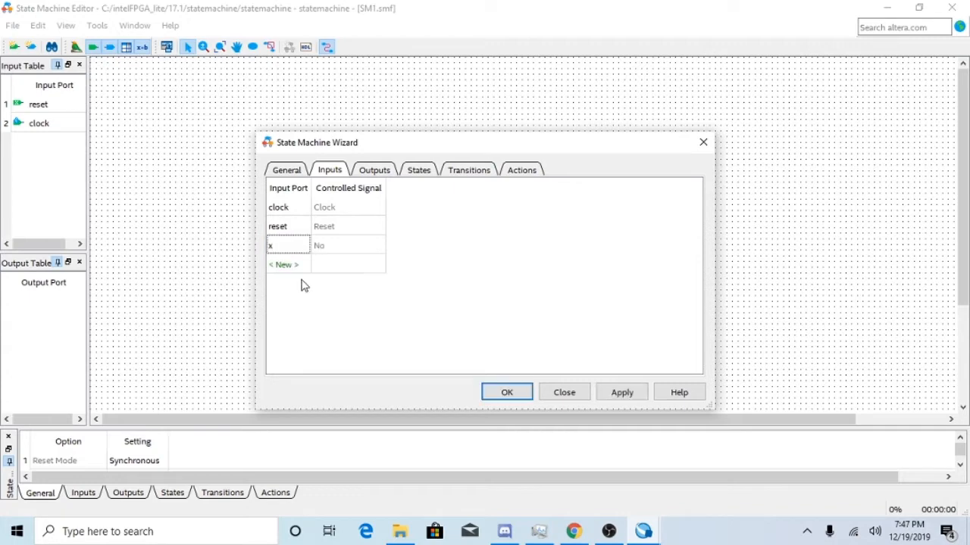
Add an output port named y to the state machine in the wizard.
{"action": "left_click", "coordinate": [378, 171]}
{"action": "left_click", "coordinate": [288, 207]}
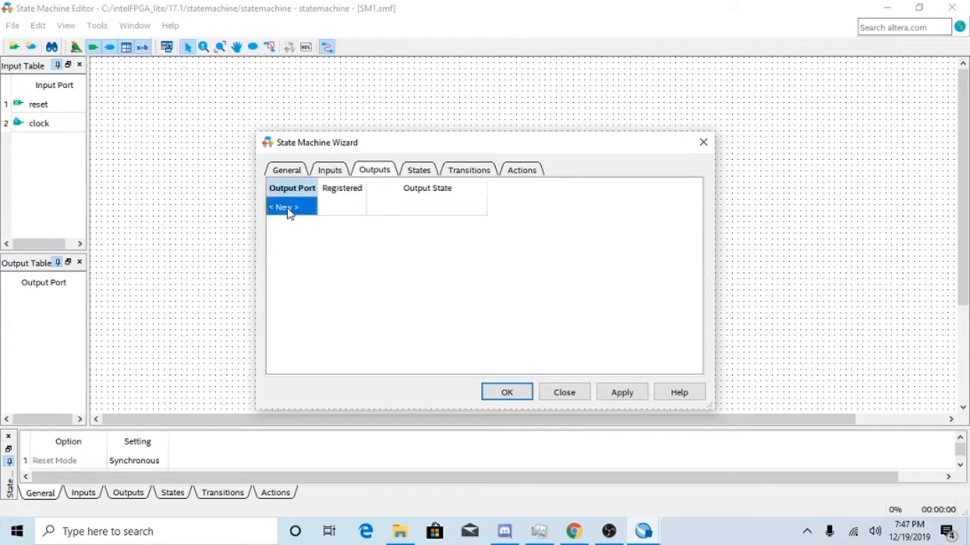
{"action": "left_click", "coordinate": [288, 209]}
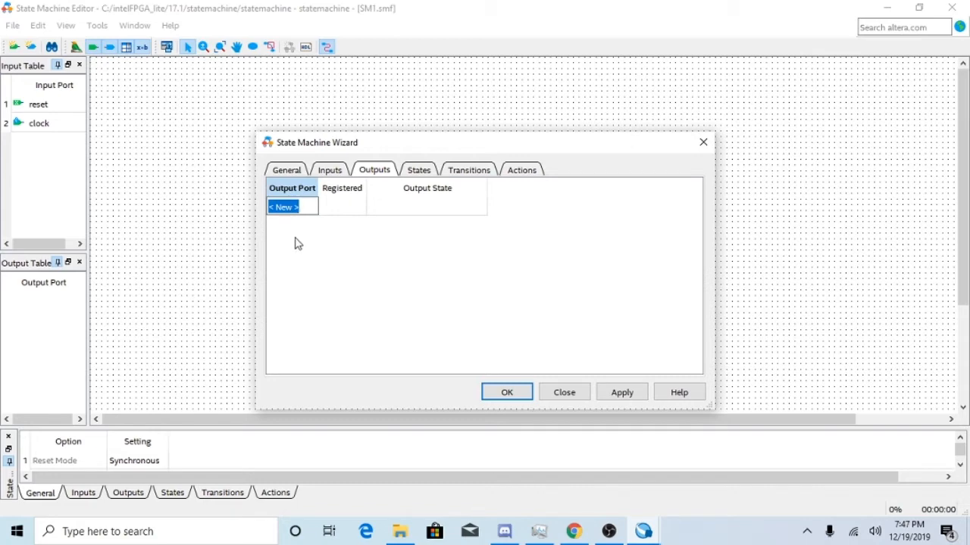
{"action": "type", "text": "y"}
{"action": "key", "text": "Return"}
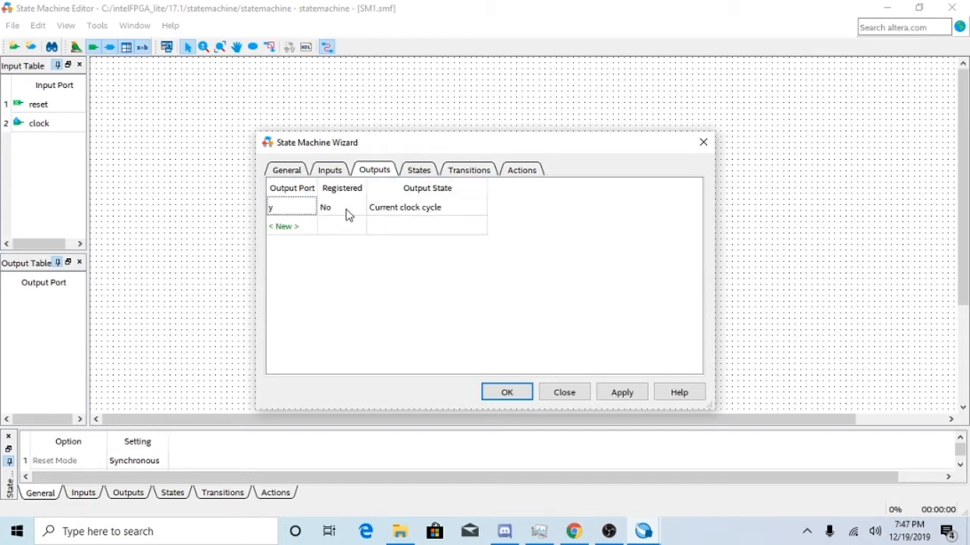
Add the first two states to the state machine, named state0 and state1.
{"action": "left_click", "coordinate": [421, 170]}
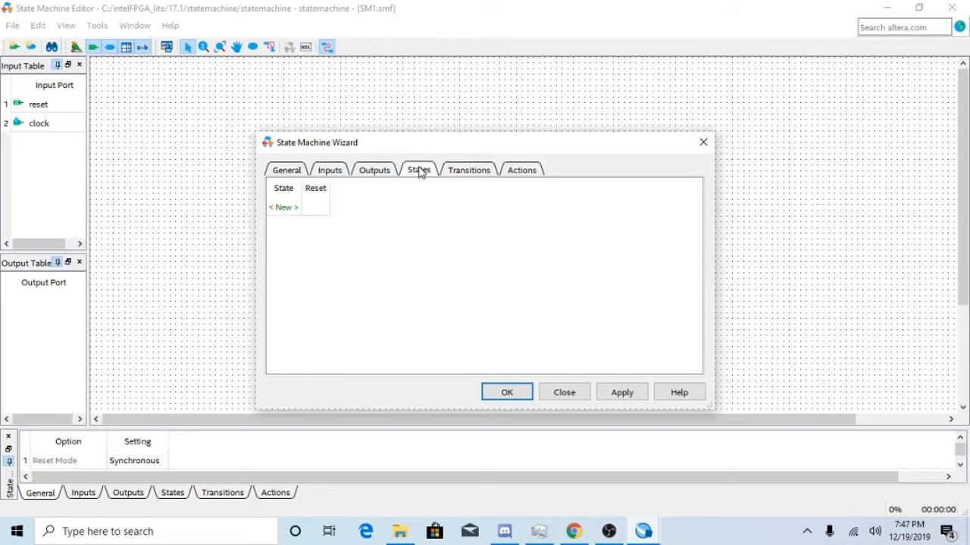
{"action": "left_click", "coordinate": [286, 209]}
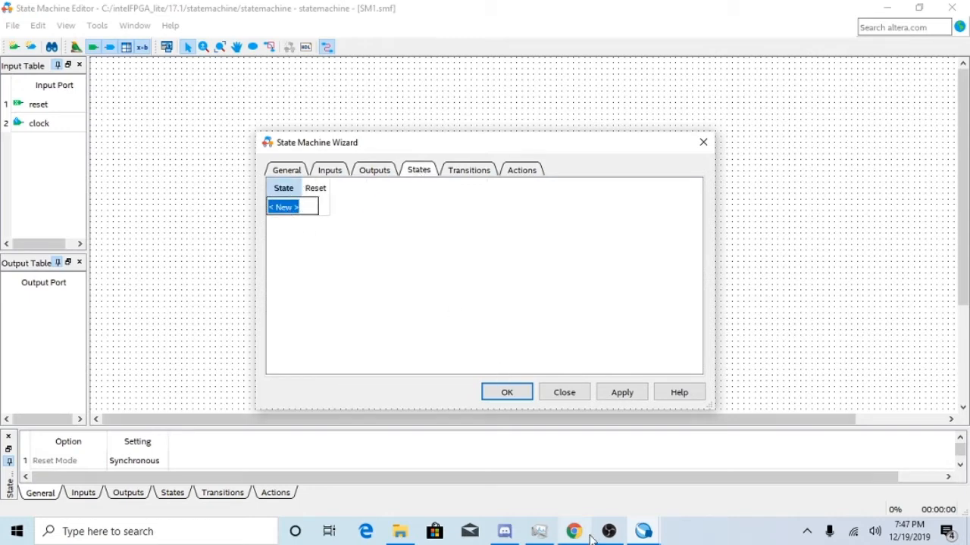
{"action": "mouse_move", "coordinate": [592, 537]}
{"action": "type", "text": "state0"}
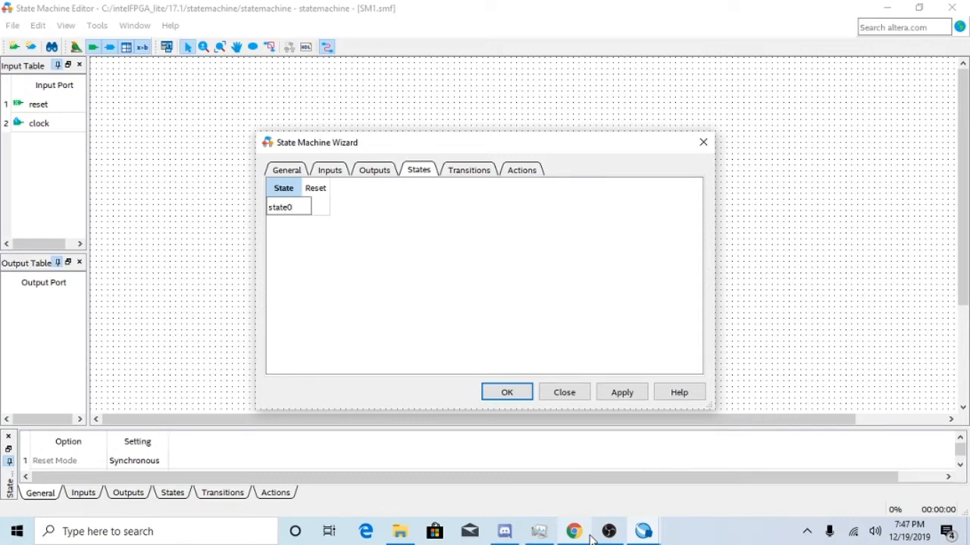
{"action": "key", "text": "Return"}
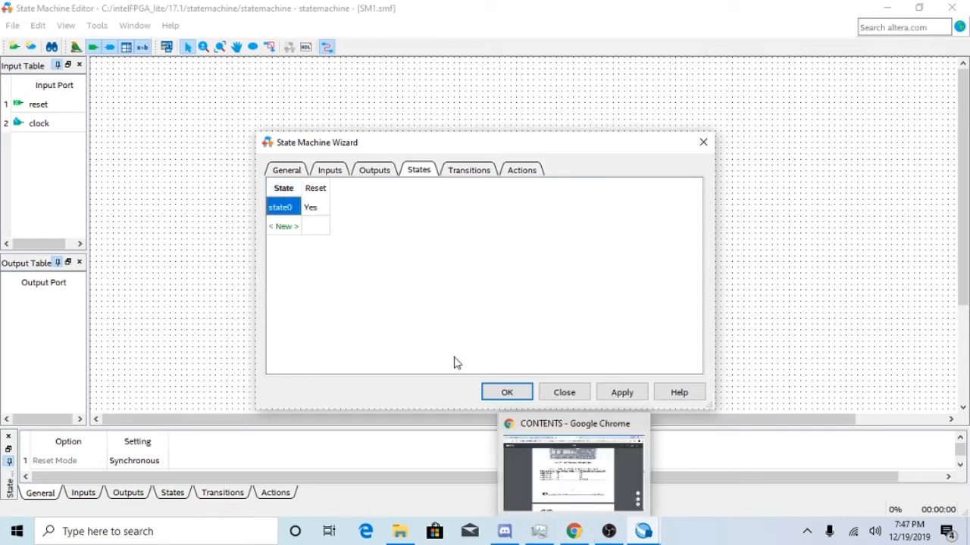
{"action": "left_click", "coordinate": [287, 230]}
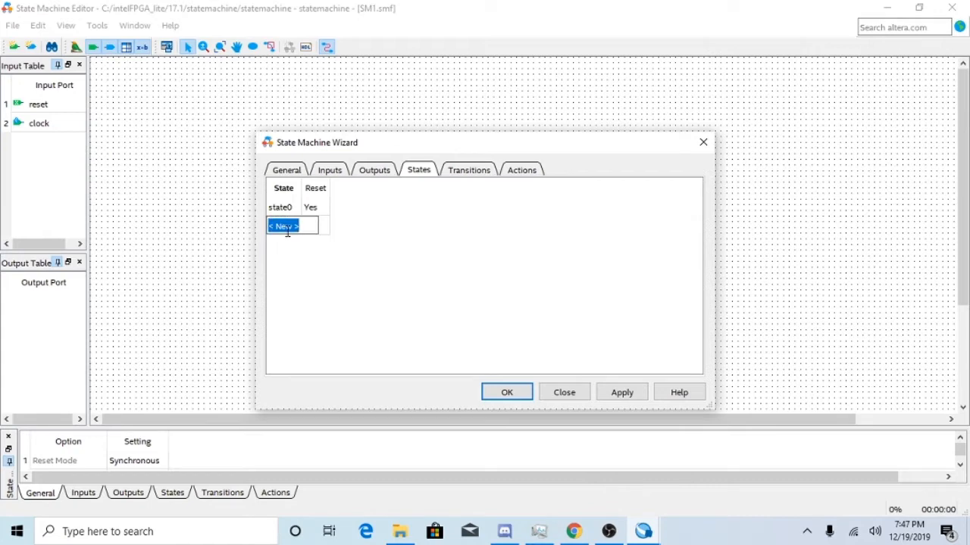
{"action": "type", "text": "state1"}
{"action": "key", "text": "Return"}
Add two more states to the state machine, named state2 and state3.
{"action": "left_click", "coordinate": [294, 250]}
{"action": "type", "text": "state2"}
{"action": "key", "text": "Return"}
{"action": "left_click", "coordinate": [281, 265]}
{"action": "type", "text": "state3"}
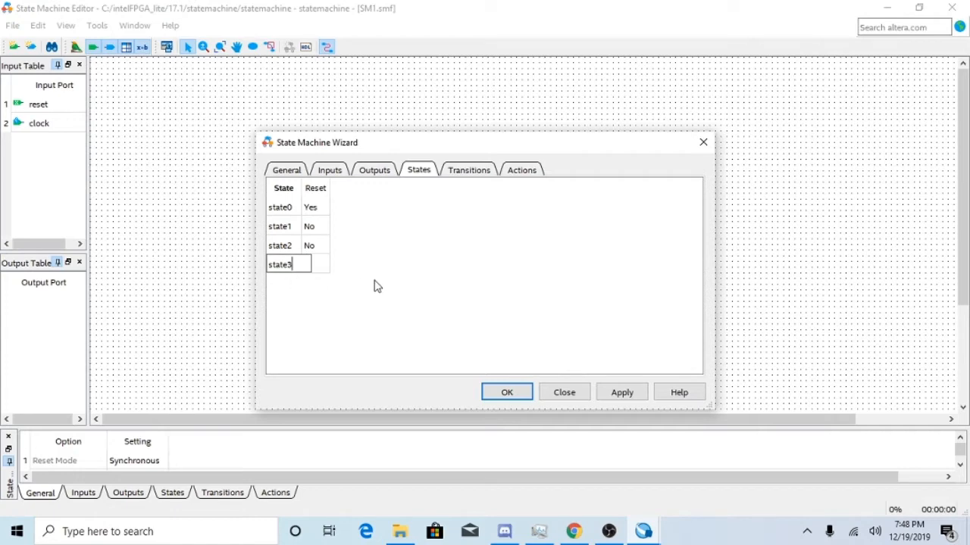
{"action": "key", "text": "Return"}
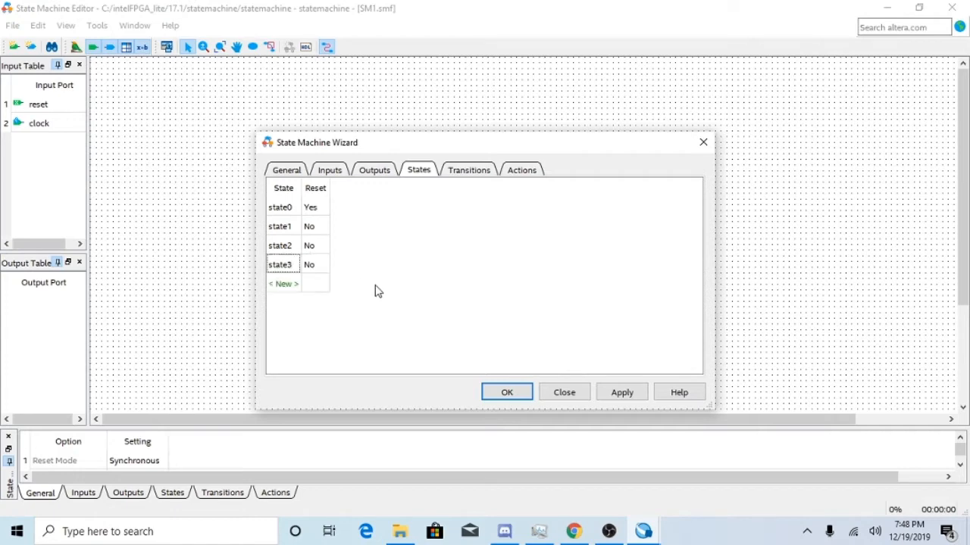
Switch to the table2 project, open its state machine for editing in the wizard, and examine its ports, states and transitions.
{"action": "left_click", "coordinate": [471, 170]}
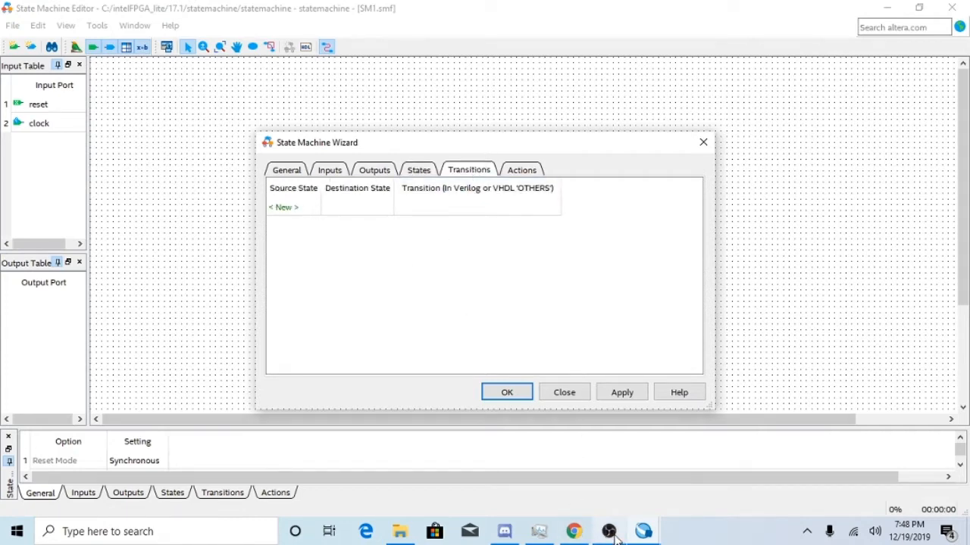
{"action": "mouse_move", "coordinate": [640, 534]}
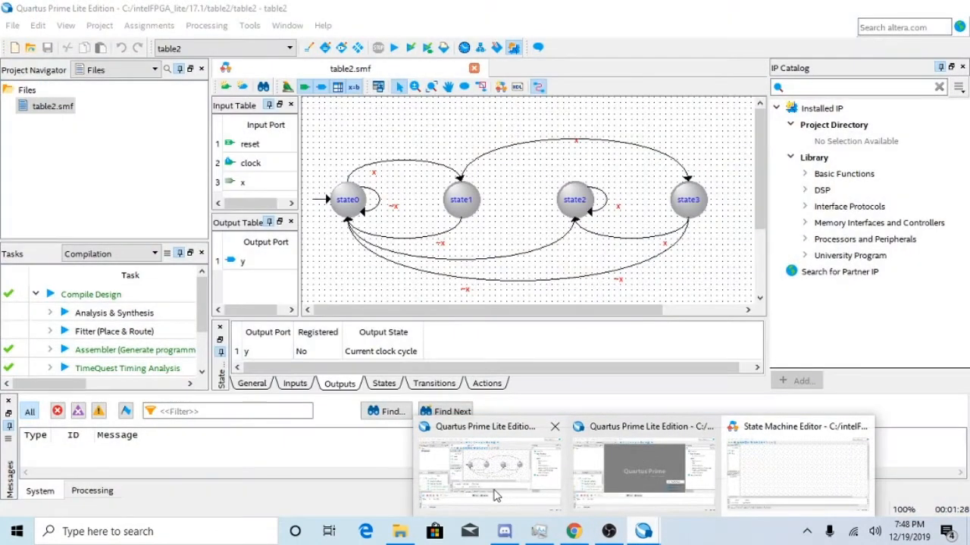
{"action": "left_click", "coordinate": [503, 491]}
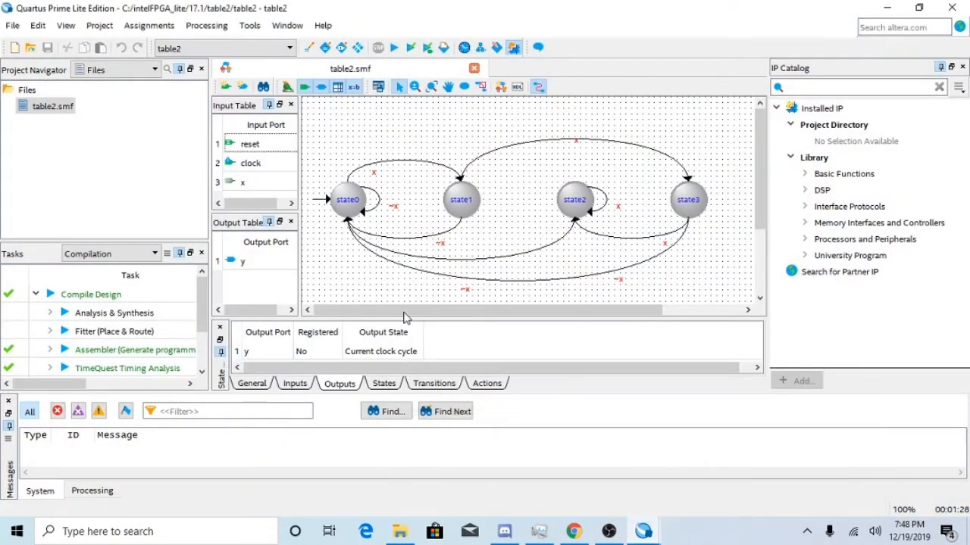
{"action": "left_click", "coordinate": [436, 385]}
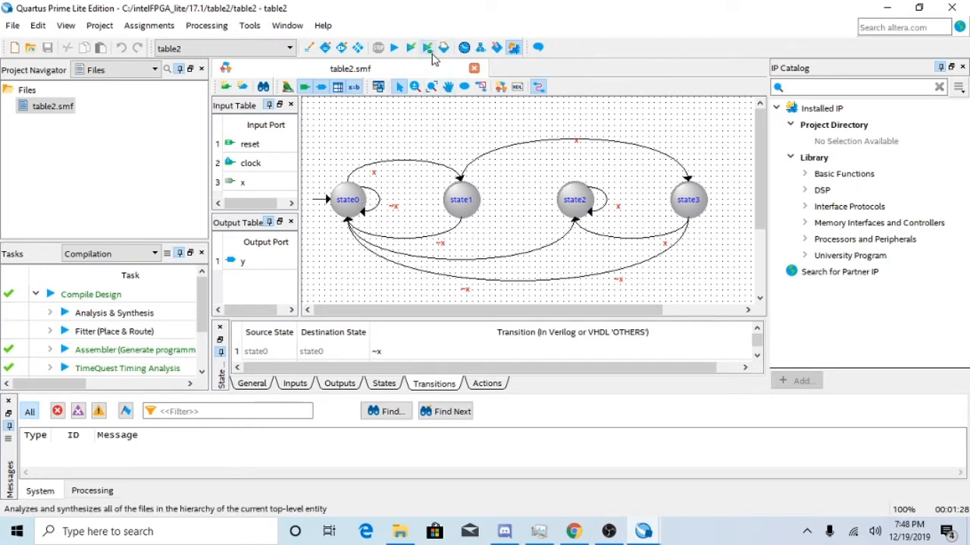
{"action": "left_click", "coordinate": [502, 87]}
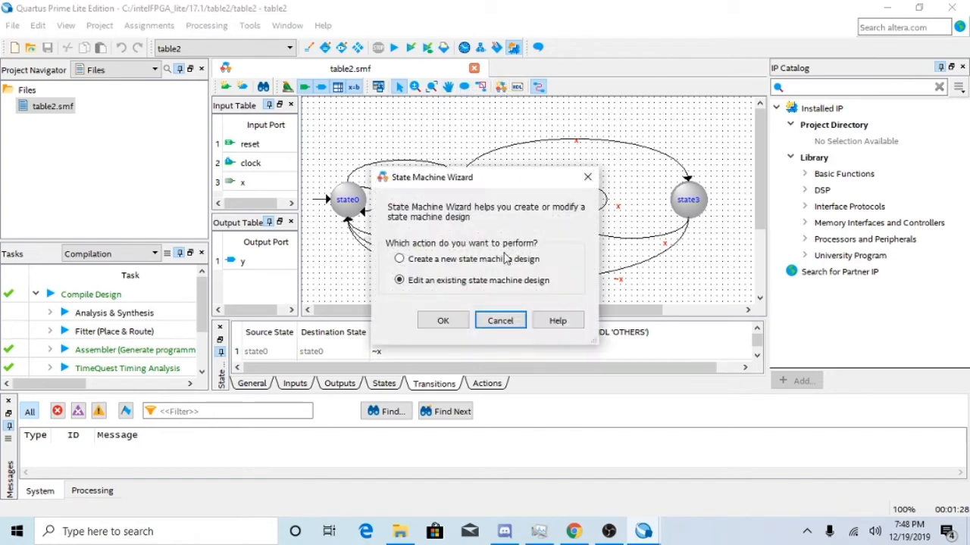
{"action": "left_click", "coordinate": [444, 321]}
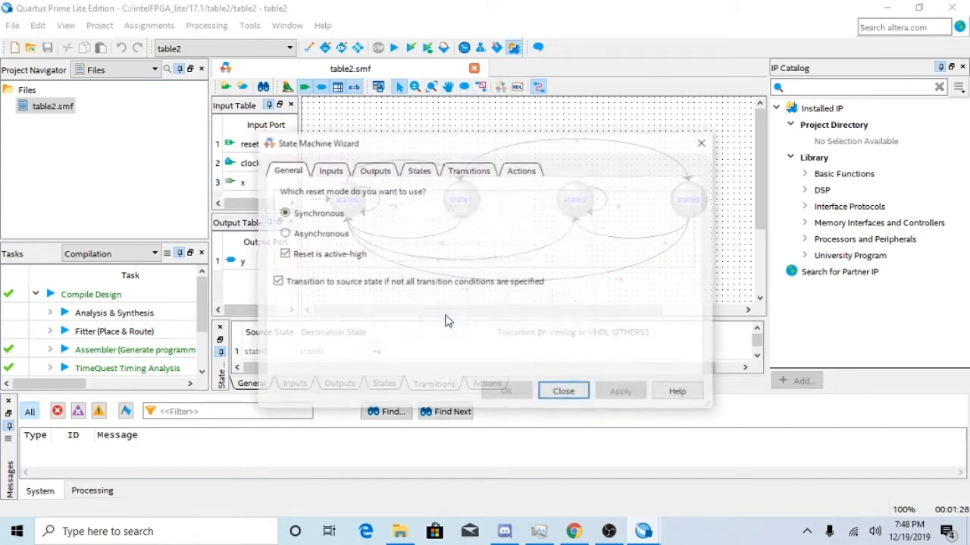
{"action": "left_click", "coordinate": [340, 171]}
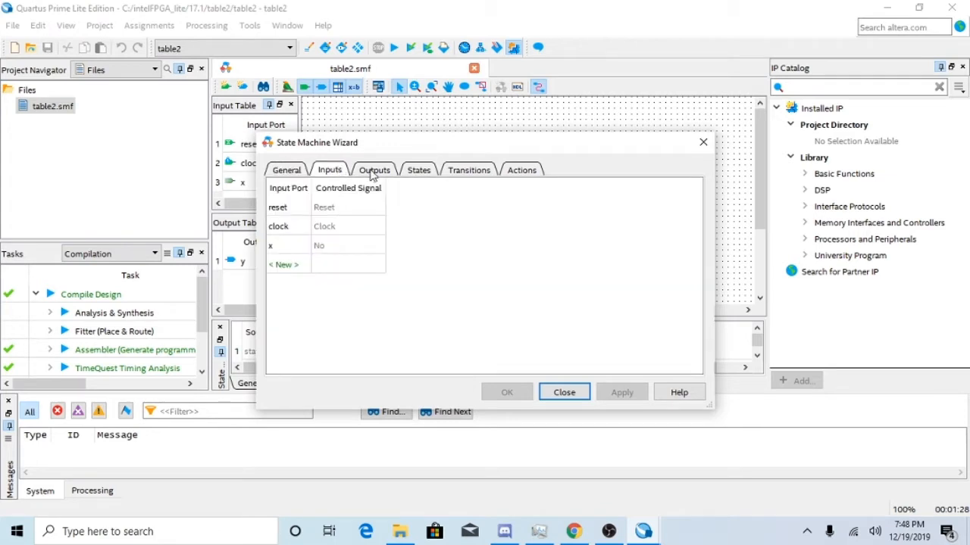
{"action": "left_click", "coordinate": [373, 171]}
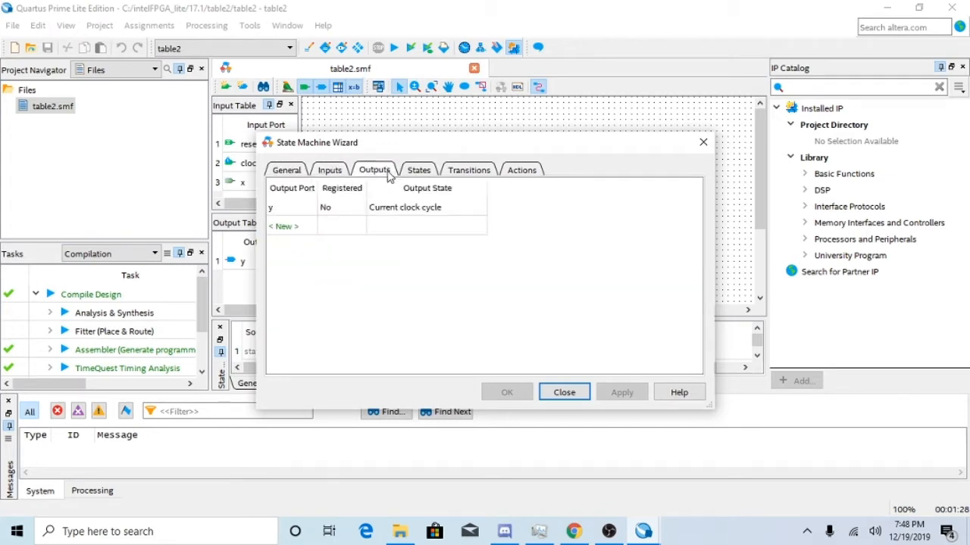
{"action": "left_click", "coordinate": [413, 170]}
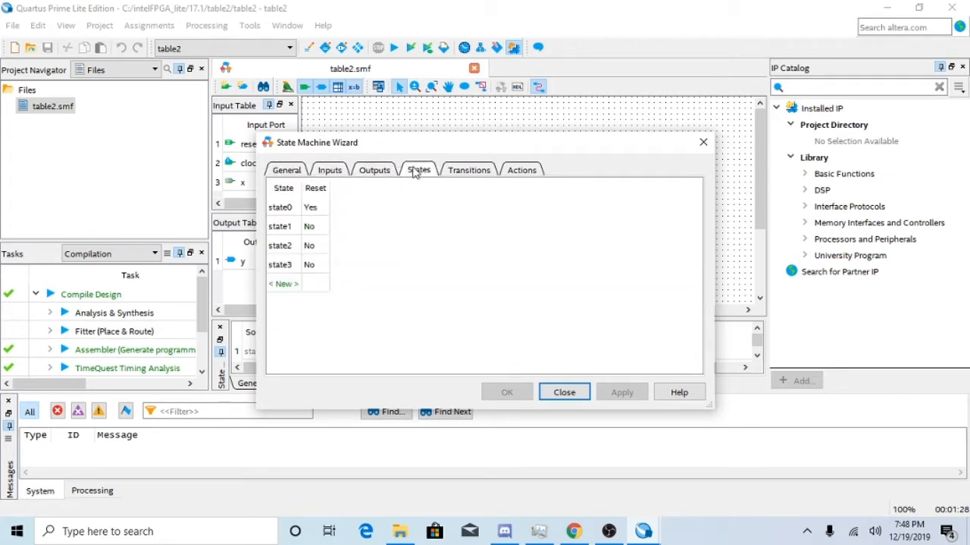
{"action": "left_click", "coordinate": [458, 171]}
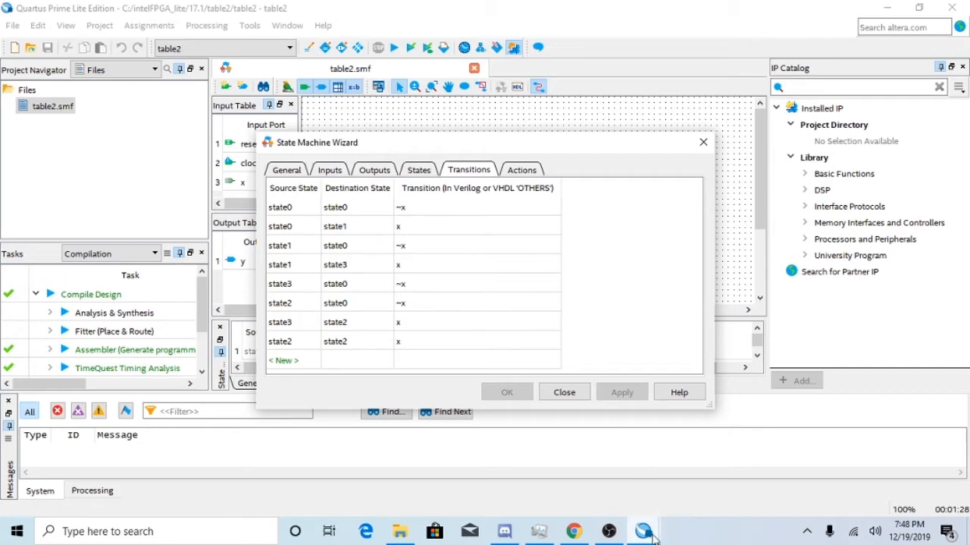
Return to the statemachine project's wizard and add the first two transition rows, both with source state state0.
{"action": "mouse_move", "coordinate": [648, 534]}
{"action": "mouse_move", "coordinate": [795, 481]}
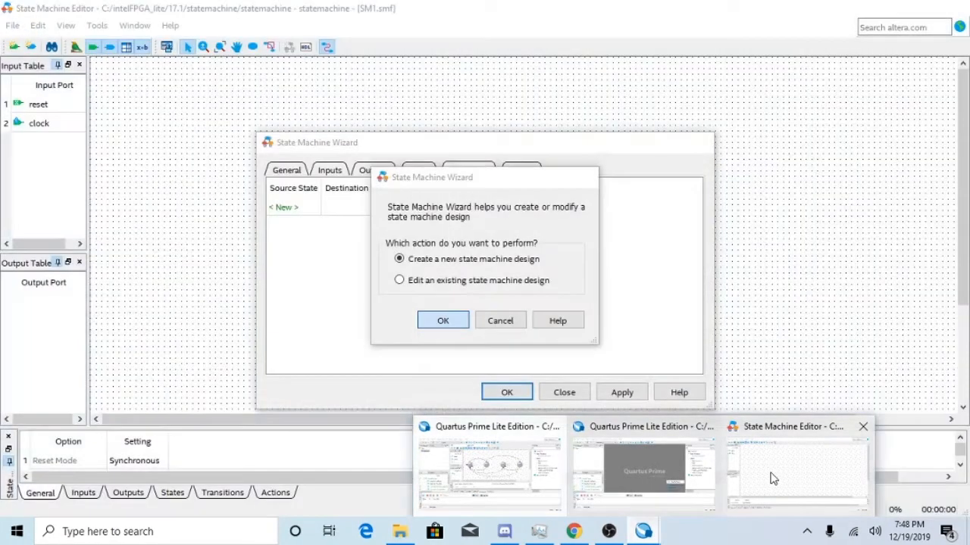
{"action": "left_click", "coordinate": [772, 478]}
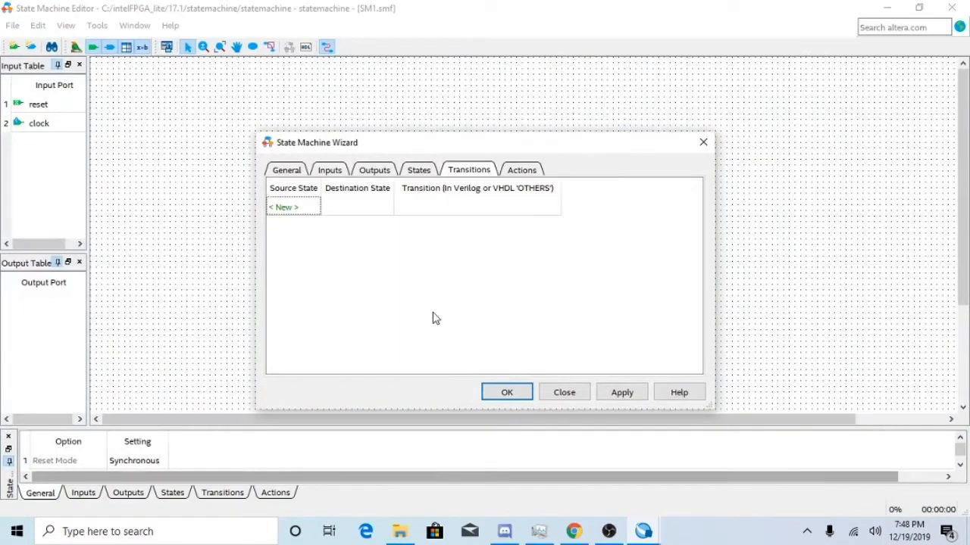
{"action": "left_click", "coordinate": [303, 217]}
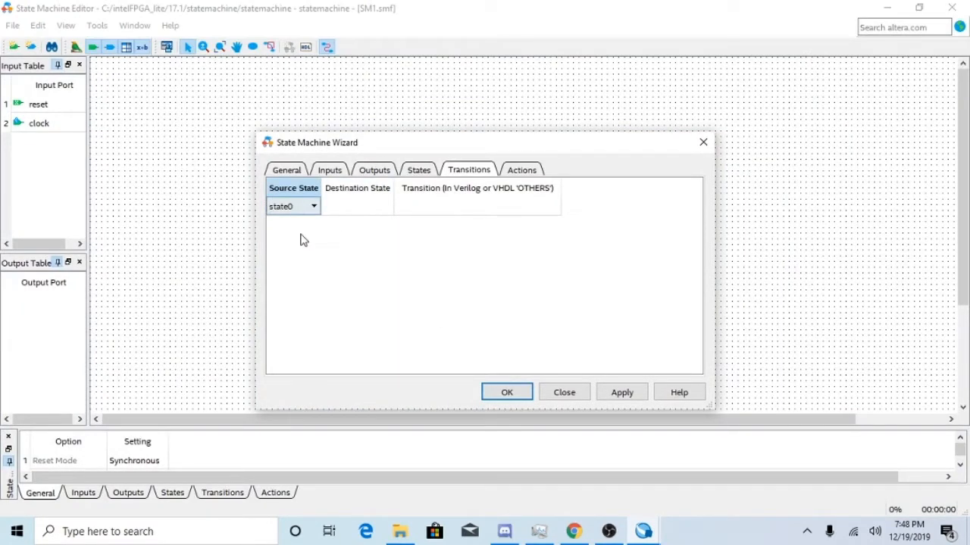
{"action": "left_click", "coordinate": [301, 229]}
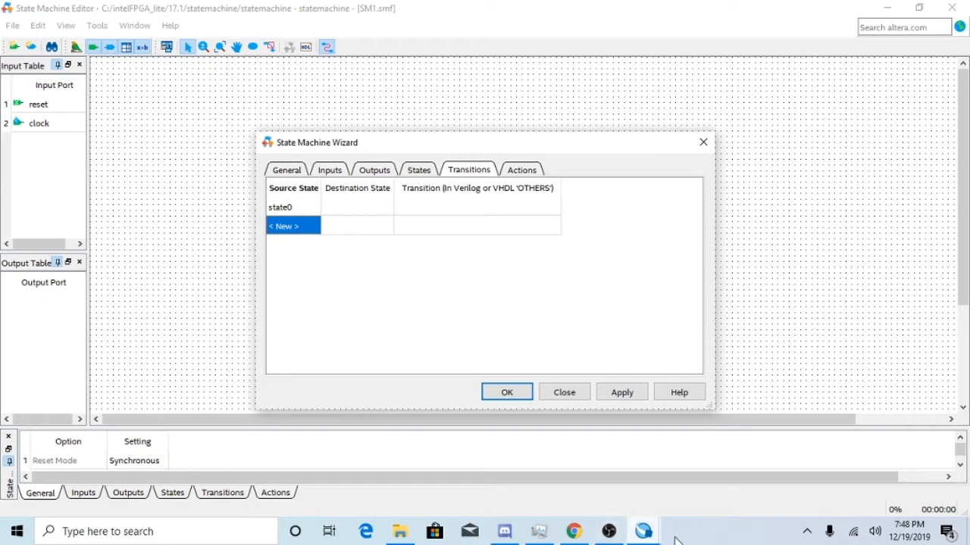
{"action": "mouse_move", "coordinate": [649, 534]}
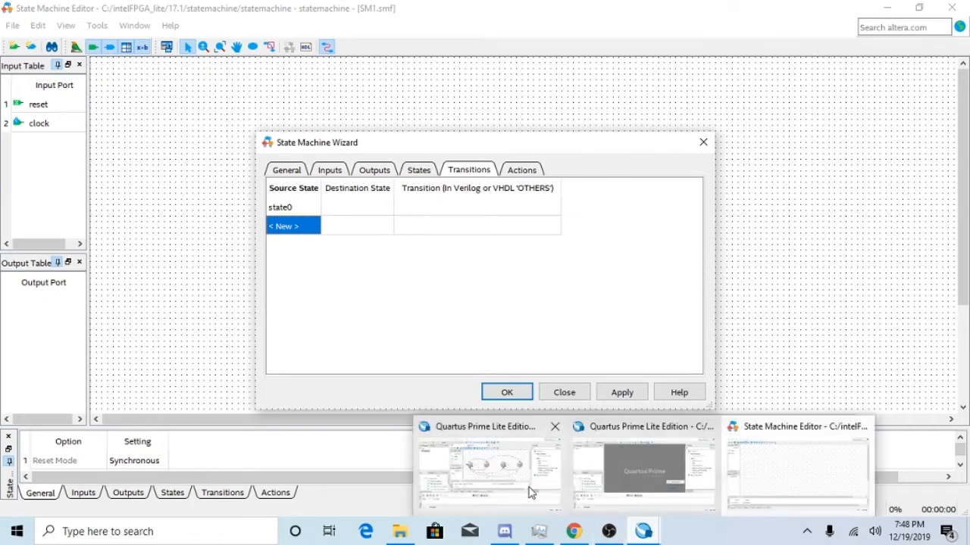
{"action": "mouse_move", "coordinate": [529, 488]}
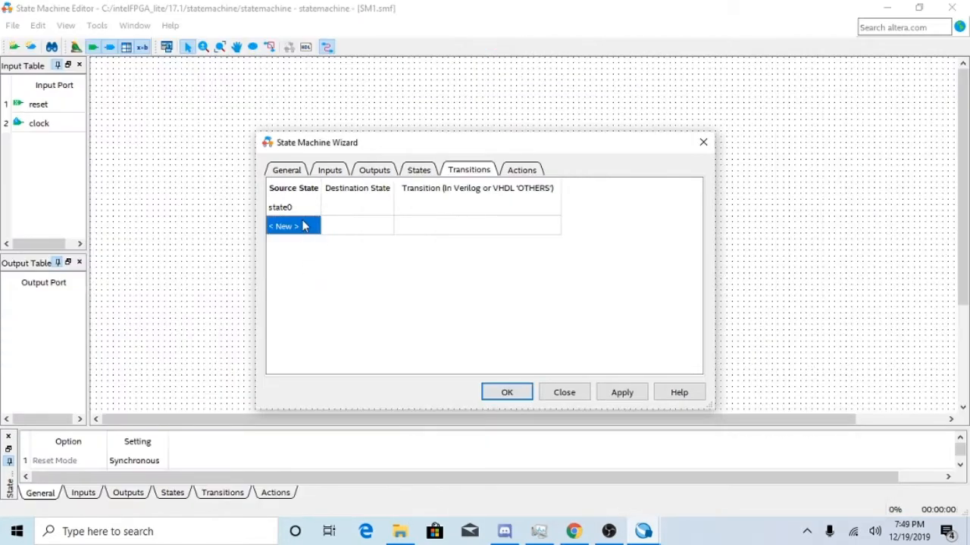
{"action": "left_click", "coordinate": [303, 226]}
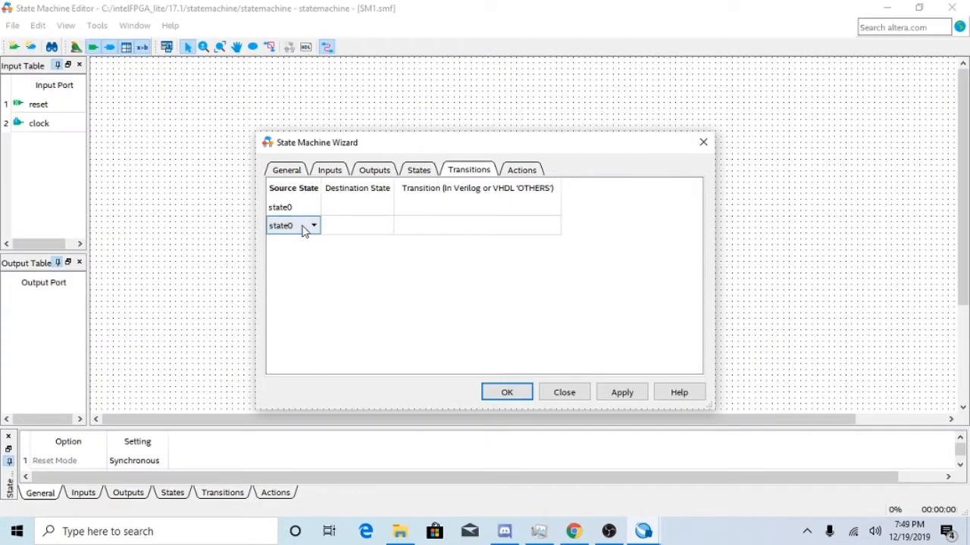
Add the third and fourth transition rows, both with source state state1.
{"action": "left_click", "coordinate": [316, 258]}
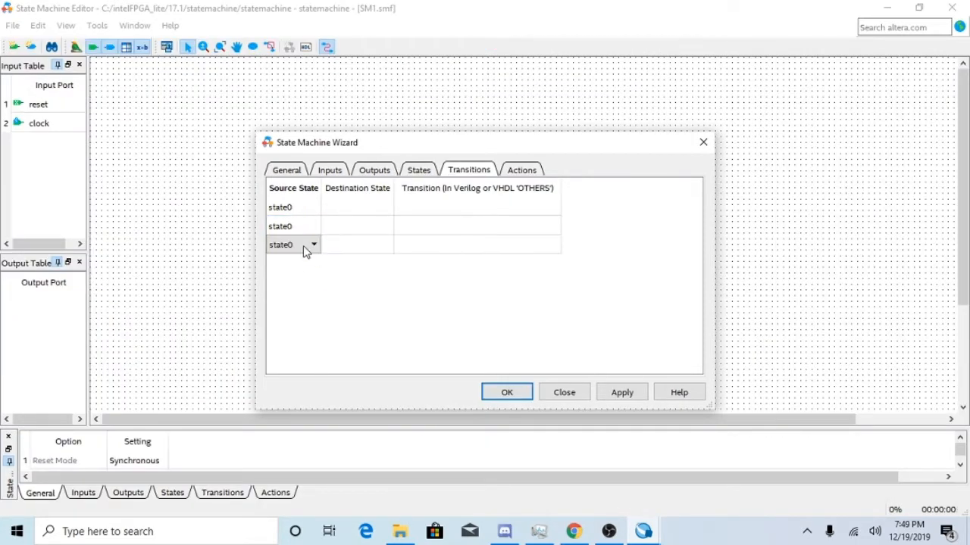
{"action": "left_click", "coordinate": [303, 251]}
{"action": "left_click", "coordinate": [297, 274]}
{"action": "left_click", "coordinate": [297, 265]}
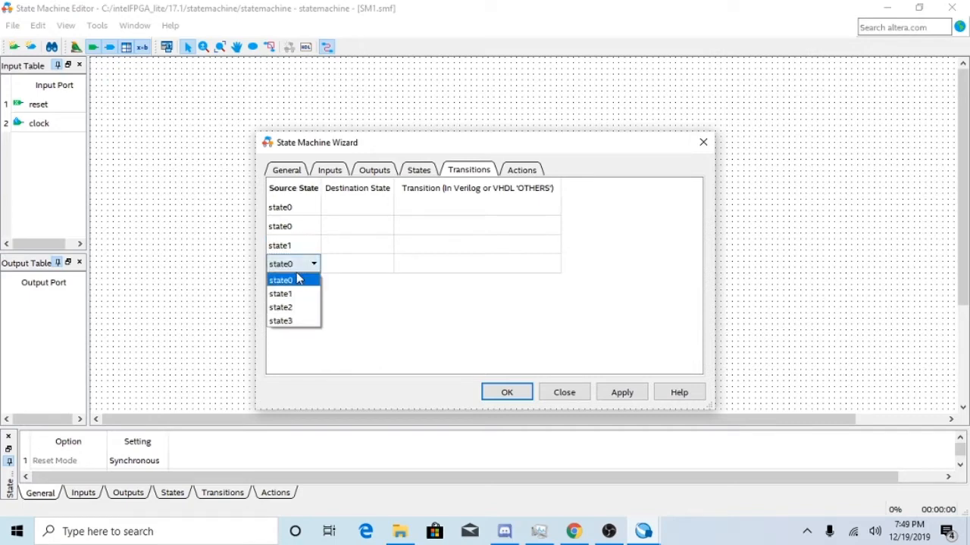
{"action": "left_click", "coordinate": [298, 292]}
{"action": "left_click", "coordinate": [298, 290]}
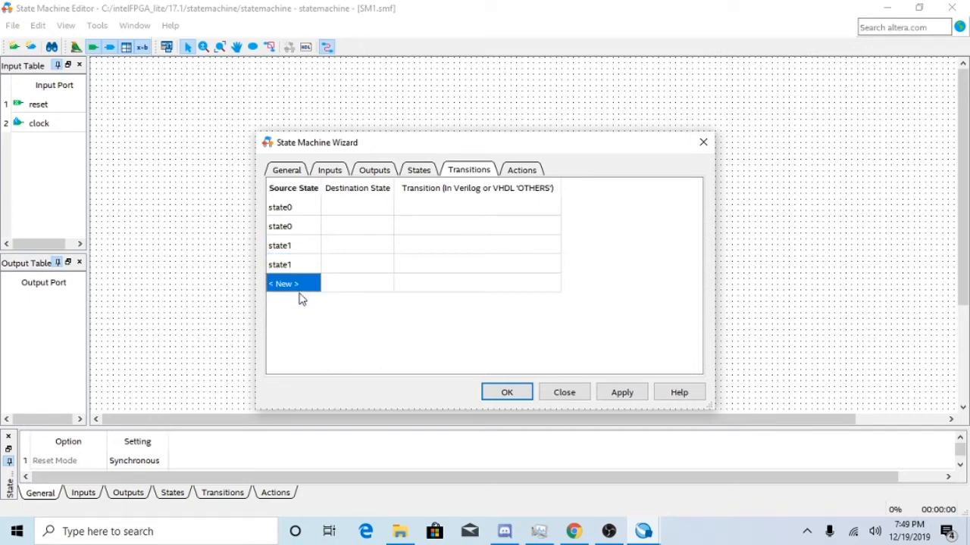
Add the fifth transition row with source state state3 and the sixth with source state state2.
{"action": "left_click", "coordinate": [299, 292]}
{"action": "left_click", "coordinate": [299, 290]}
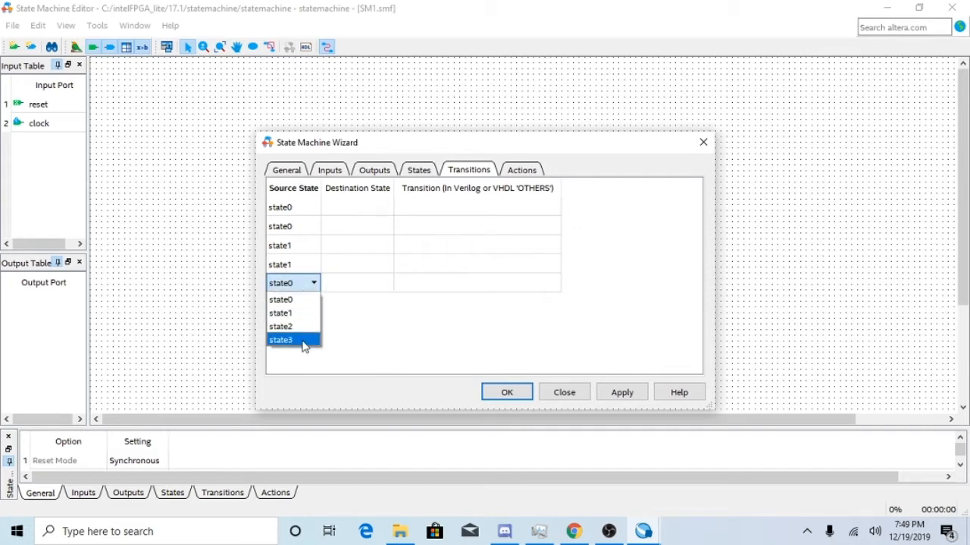
{"action": "left_click", "coordinate": [303, 339]}
{"action": "left_click", "coordinate": [307, 325]}
{"action": "left_click", "coordinate": [294, 303]}
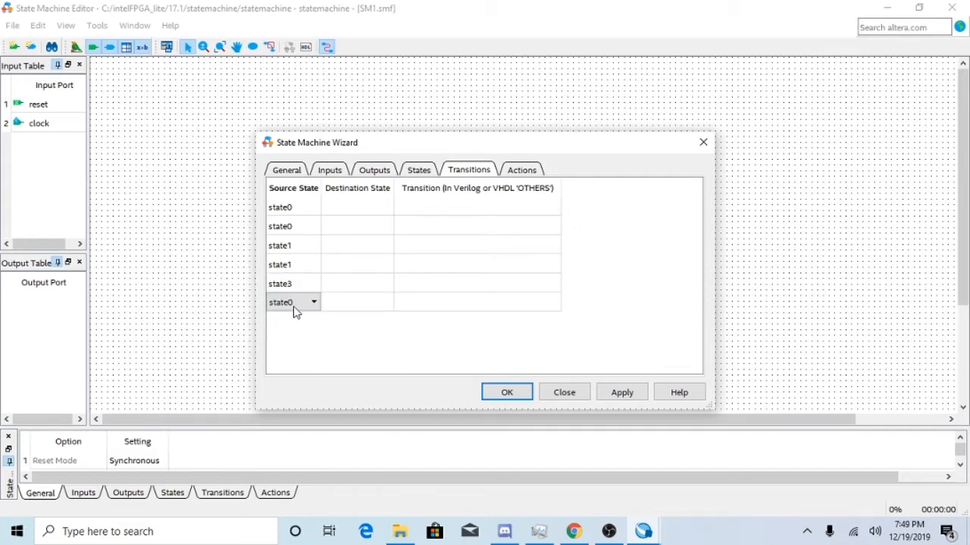
{"action": "left_click", "coordinate": [295, 303]}
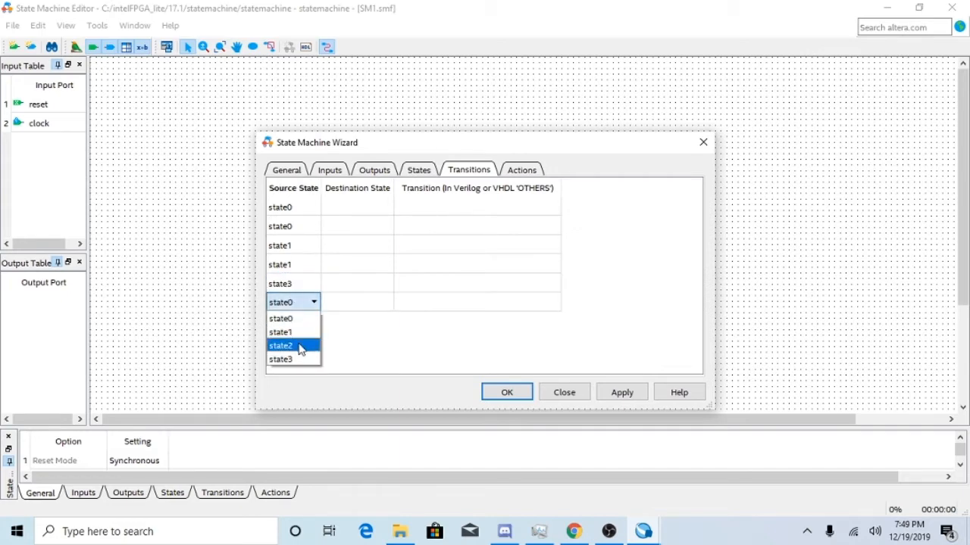
{"action": "left_click", "coordinate": [299, 343]}
Add the seventh transition row with source state state3 and the eighth with source state state2.
{"action": "left_click", "coordinate": [296, 324]}
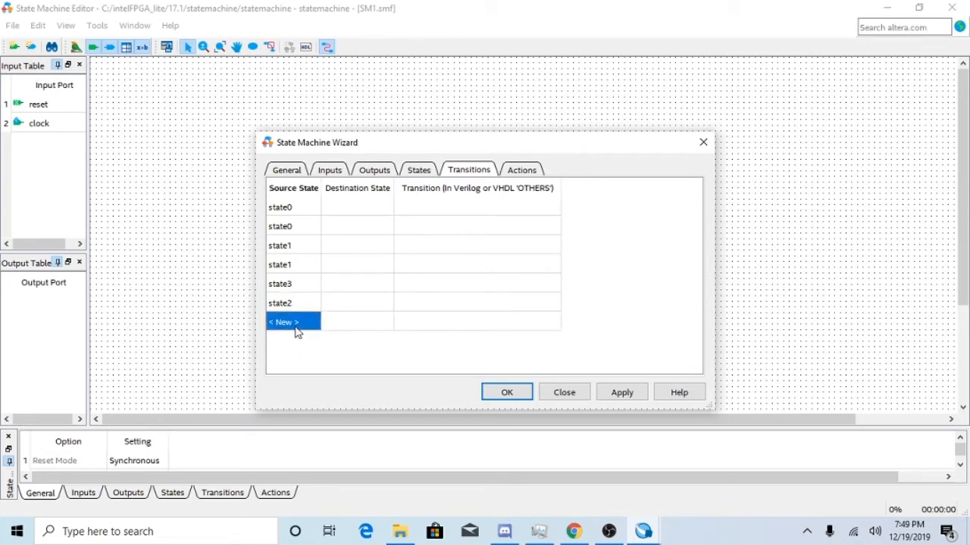
{"action": "left_click", "coordinate": [294, 324]}
{"action": "left_click", "coordinate": [294, 324]}
{"action": "left_click", "coordinate": [298, 378]}
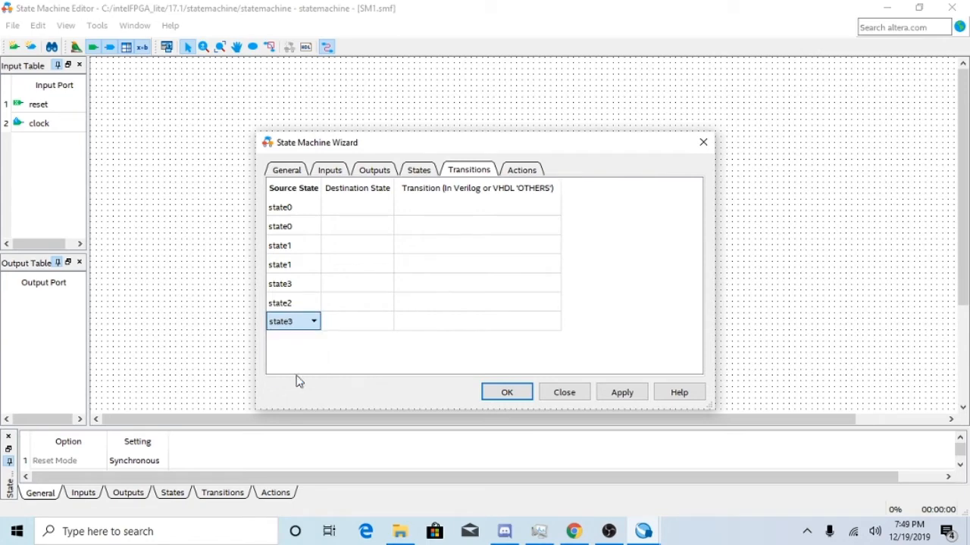
{"action": "left_click", "coordinate": [272, 343]}
{"action": "left_click", "coordinate": [289, 347]}
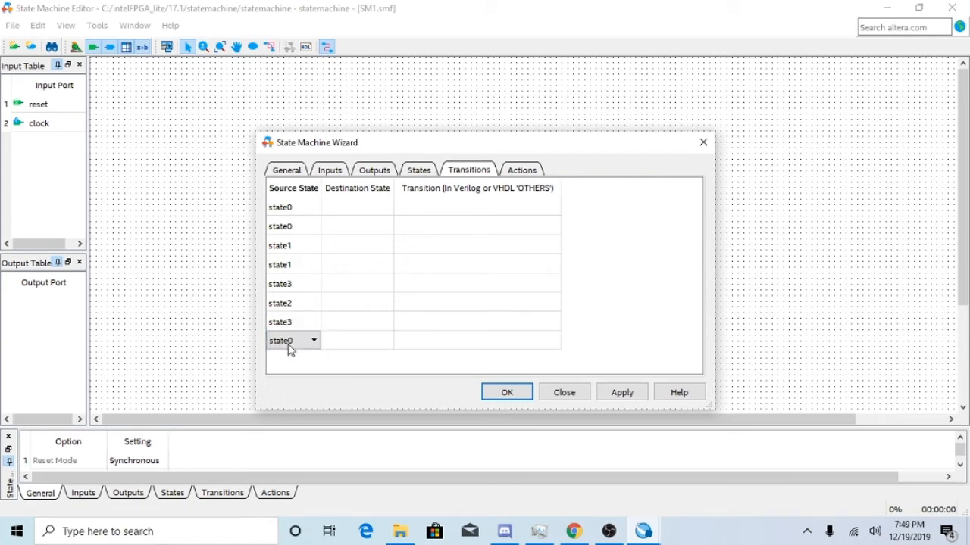
{"action": "left_click", "coordinate": [289, 347]}
{"action": "left_click", "coordinate": [295, 382]}
{"action": "left_click", "coordinate": [369, 359]}
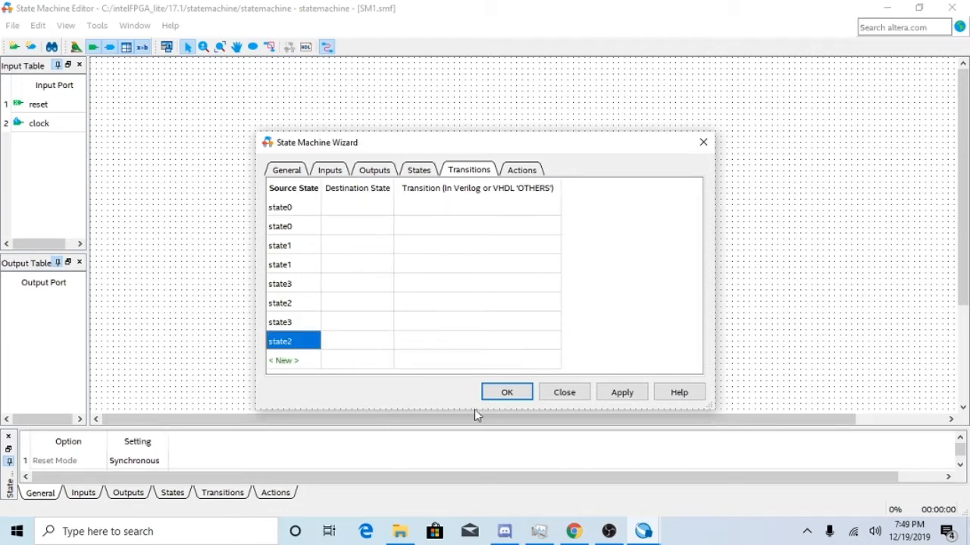
Set the destination states of the two state0 transition rows to state0 for the first and state1 for the second.
{"action": "left_click", "coordinate": [356, 210]}
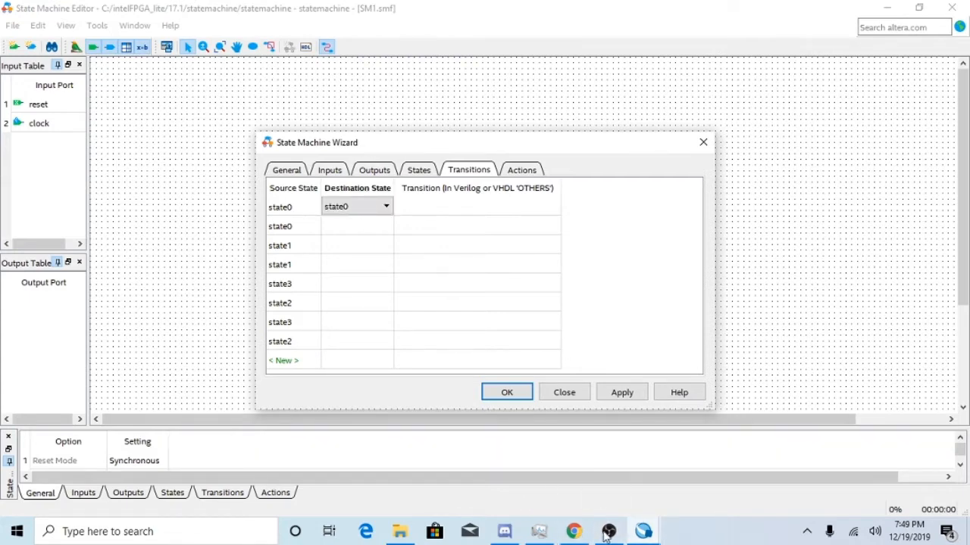
{"action": "mouse_move", "coordinate": [644, 533]}
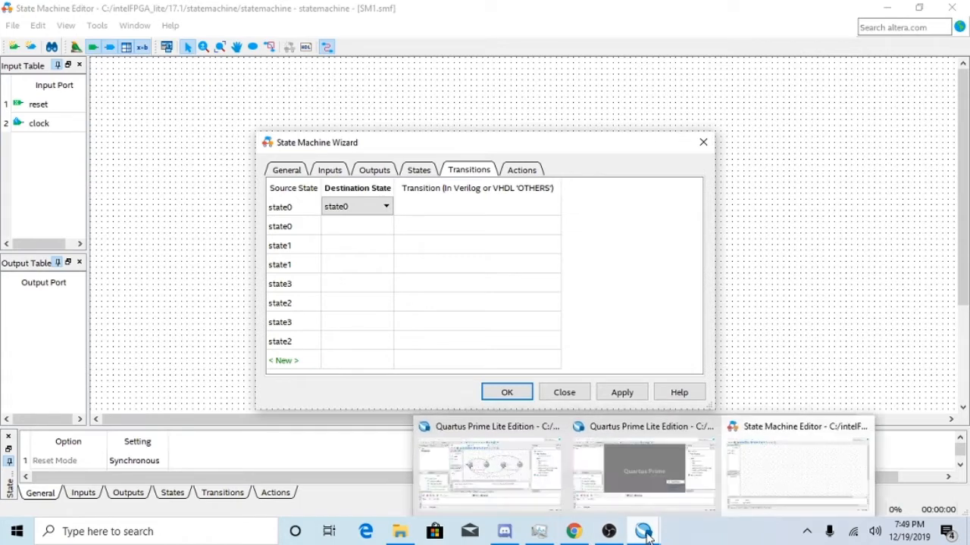
{"action": "mouse_move", "coordinate": [465, 467]}
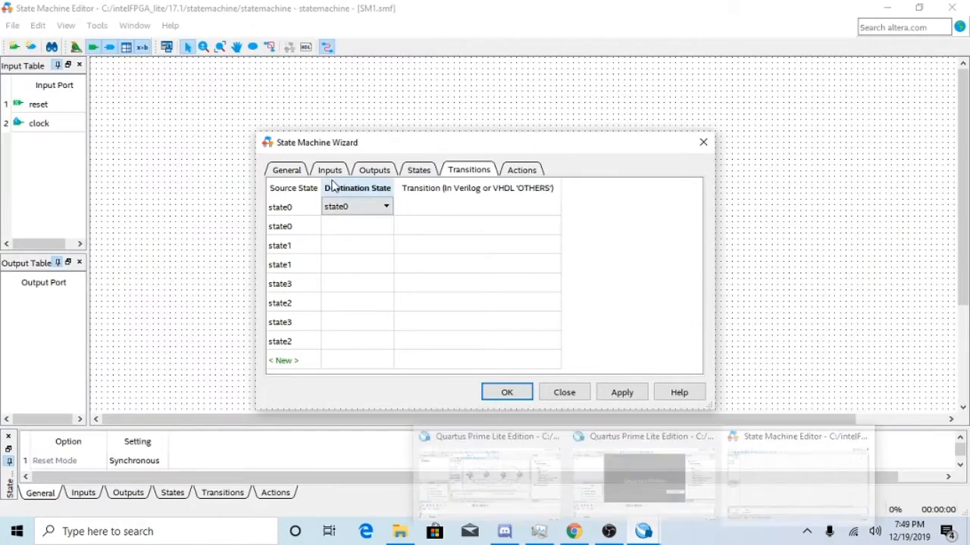
{"action": "left_click", "coordinate": [359, 226]}
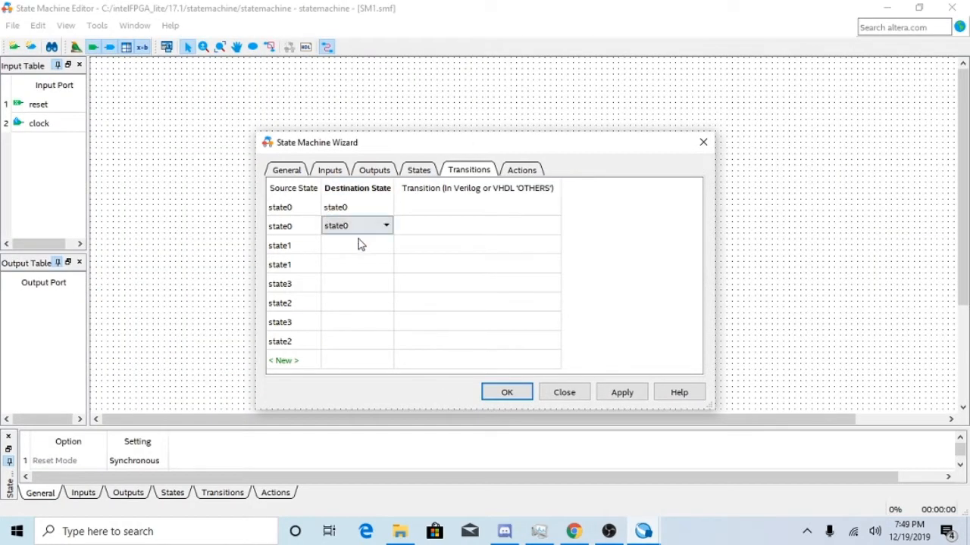
{"action": "left_click", "coordinate": [351, 253]}
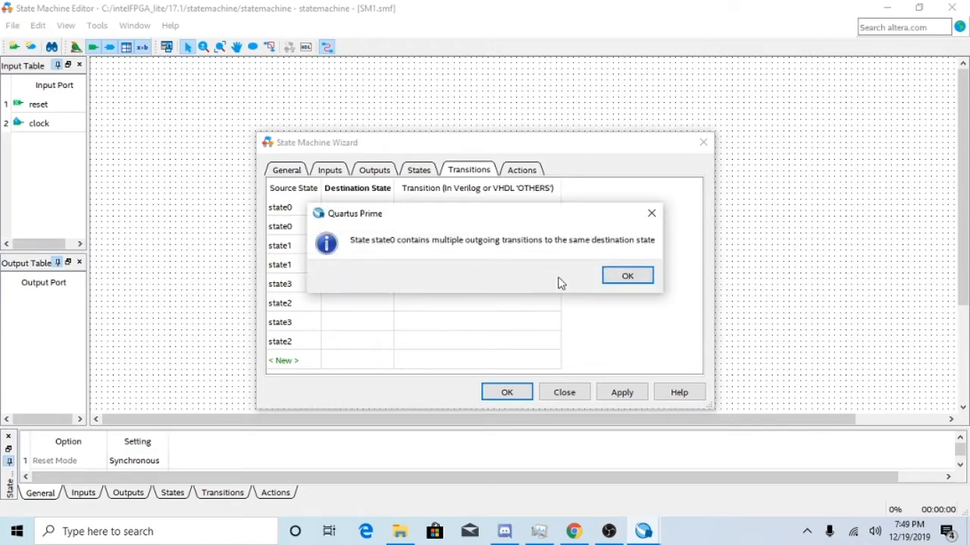
{"action": "left_click", "coordinate": [614, 280]}
{"action": "left_click", "coordinate": [352, 226]}
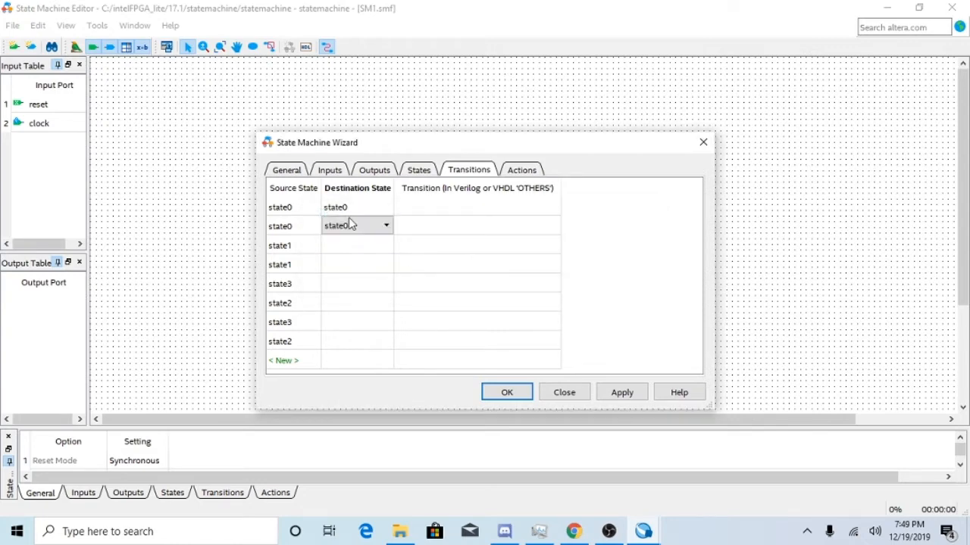
{"action": "left_click", "coordinate": [352, 226]}
{"action": "left_click", "coordinate": [362, 257]}
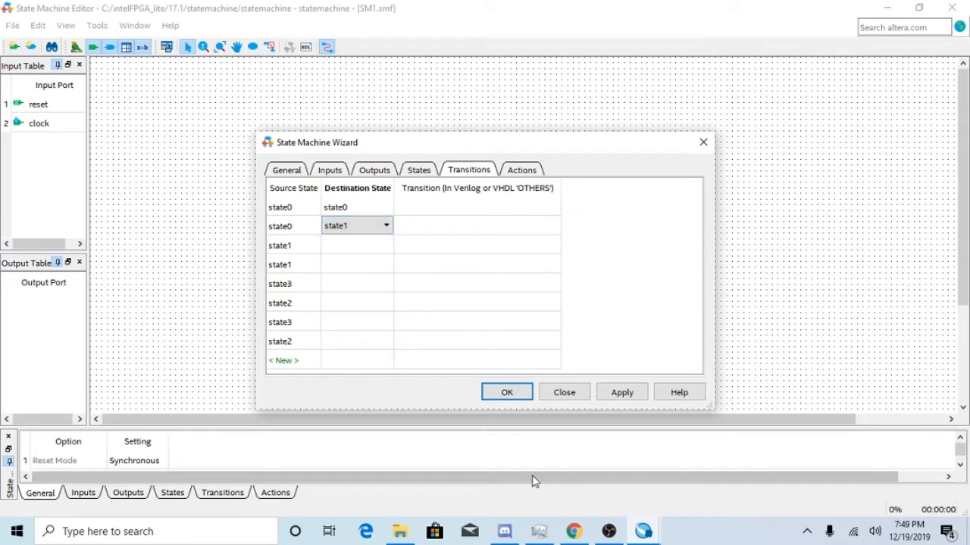
{"action": "mouse_move", "coordinate": [581, 536]}
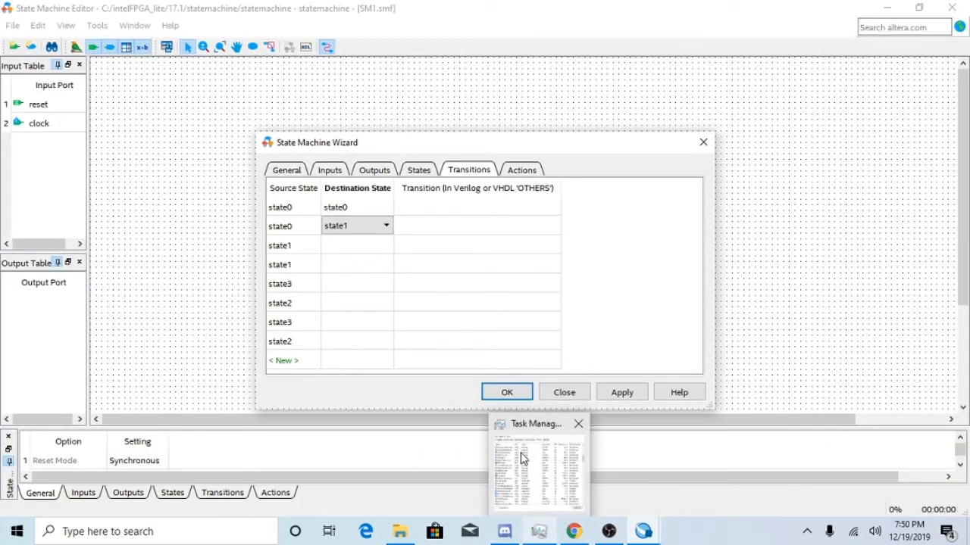
Check the table2 design, and set the destination states of the two state1 transition rows to state0 for the first and state3 for the second.
{"action": "mouse_move", "coordinate": [497, 500]}
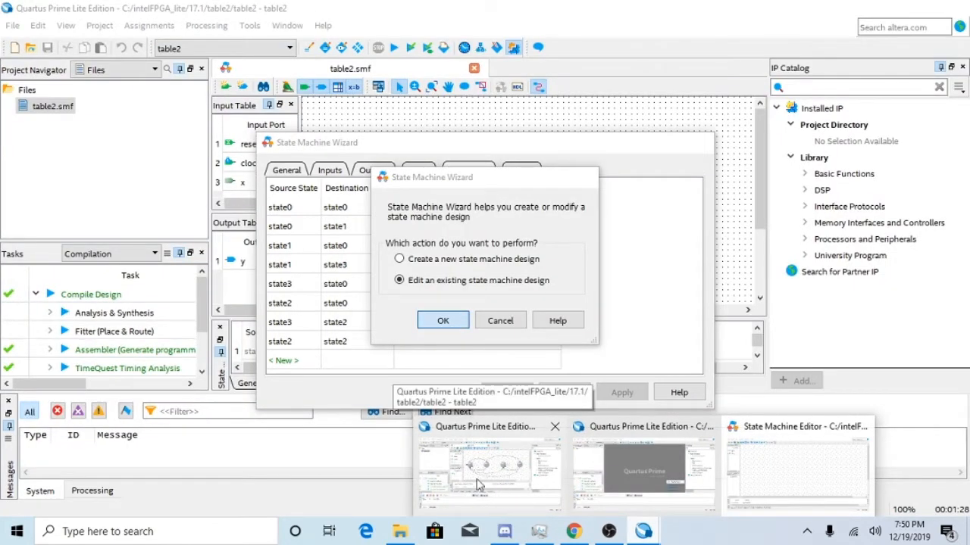
{"action": "left_click", "coordinate": [477, 485]}
{"action": "left_click", "coordinate": [356, 247]}
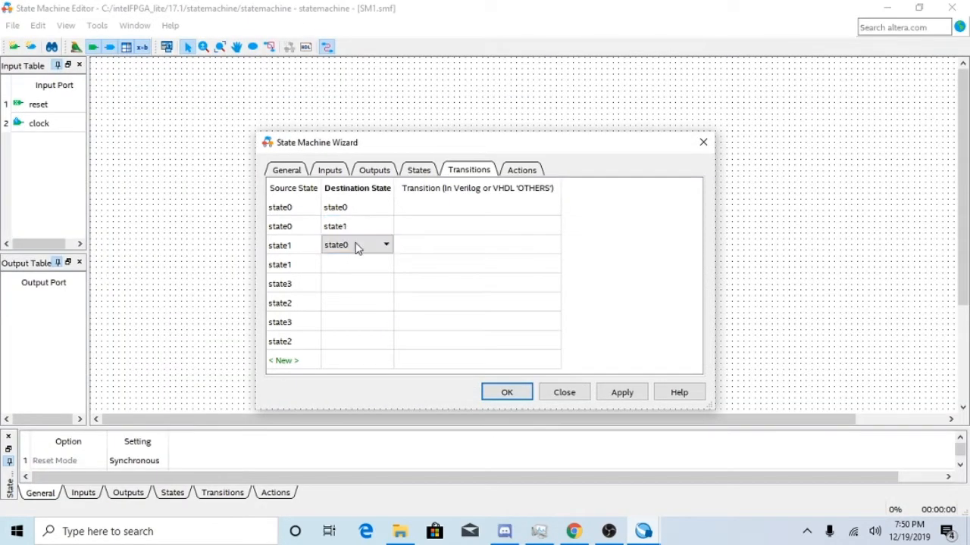
{"action": "left_click", "coordinate": [363, 273]}
{"action": "left_click", "coordinate": [364, 273]}
{"action": "left_click", "coordinate": [363, 273]}
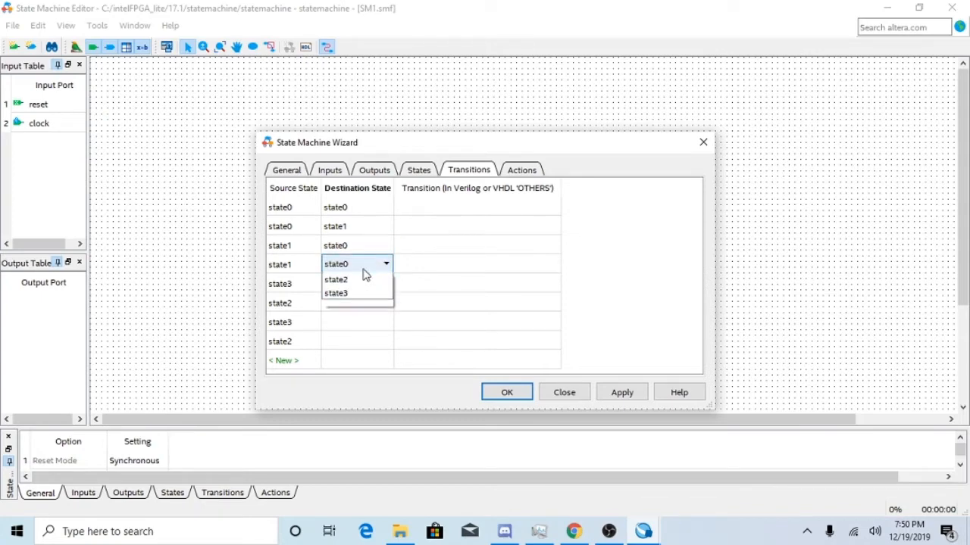
{"action": "left_click", "coordinate": [340, 319]}
Set the destination state to state0 for the fifth transition row (source state3) and the sixth (source state2).
{"action": "left_click", "coordinate": [355, 289]}
{"action": "left_click", "coordinate": [357, 292]}
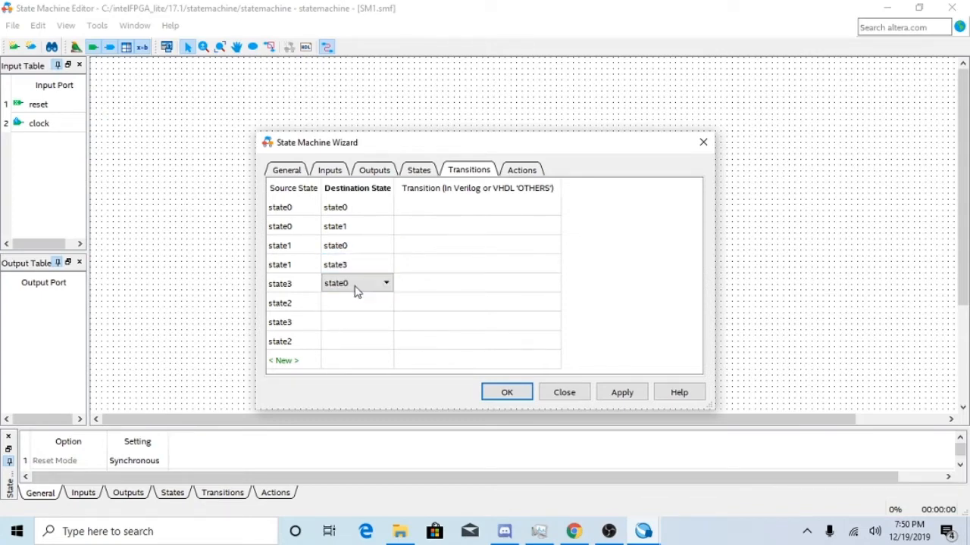
{"action": "left_click", "coordinate": [353, 311]}
{"action": "left_click", "coordinate": [353, 310]}
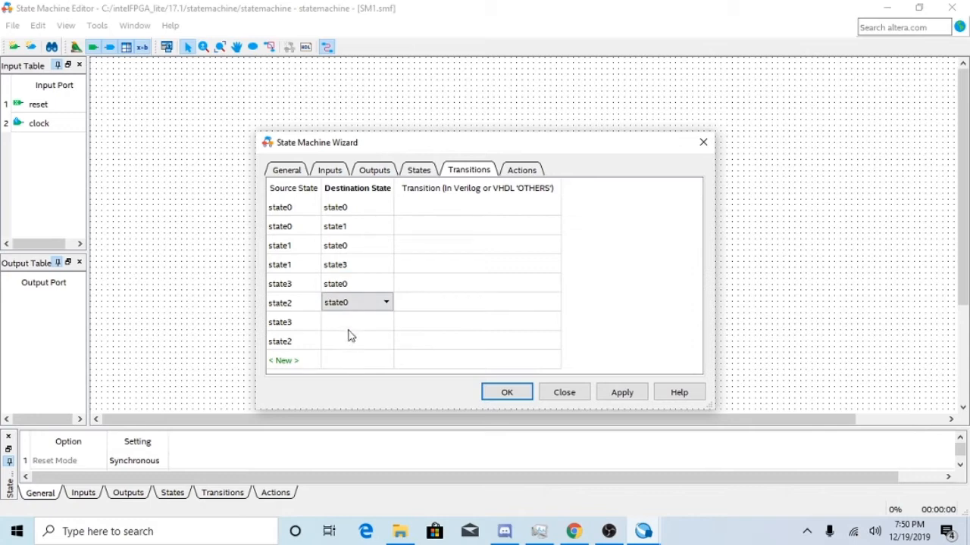
Set the destination state to state2 for the seventh transition row (source state3) and the eighth (source state2).
{"action": "left_click", "coordinate": [353, 325]}
{"action": "left_click", "coordinate": [355, 326]}
{"action": "left_click", "coordinate": [356, 327]}
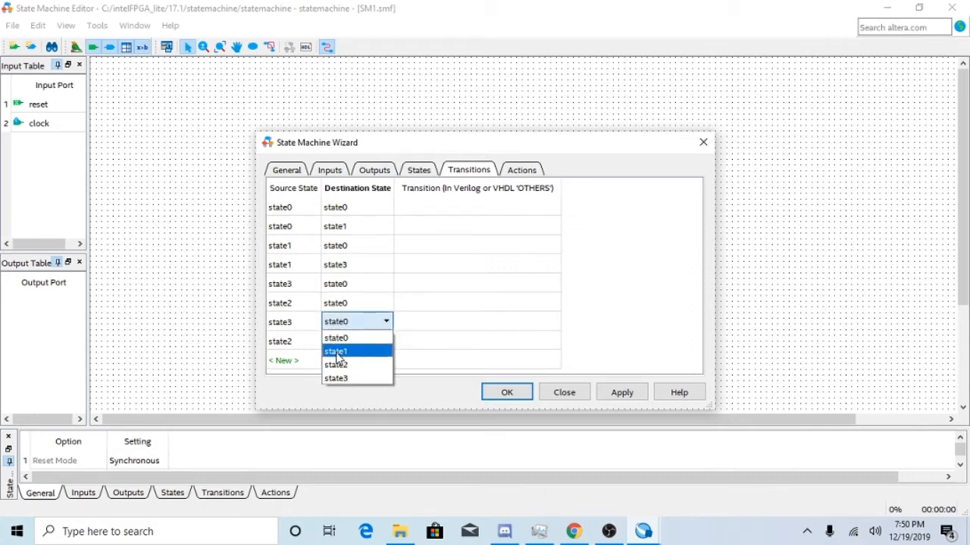
{"action": "left_click", "coordinate": [337, 365]}
{"action": "left_click", "coordinate": [340, 342]}
{"action": "left_click", "coordinate": [342, 345]}
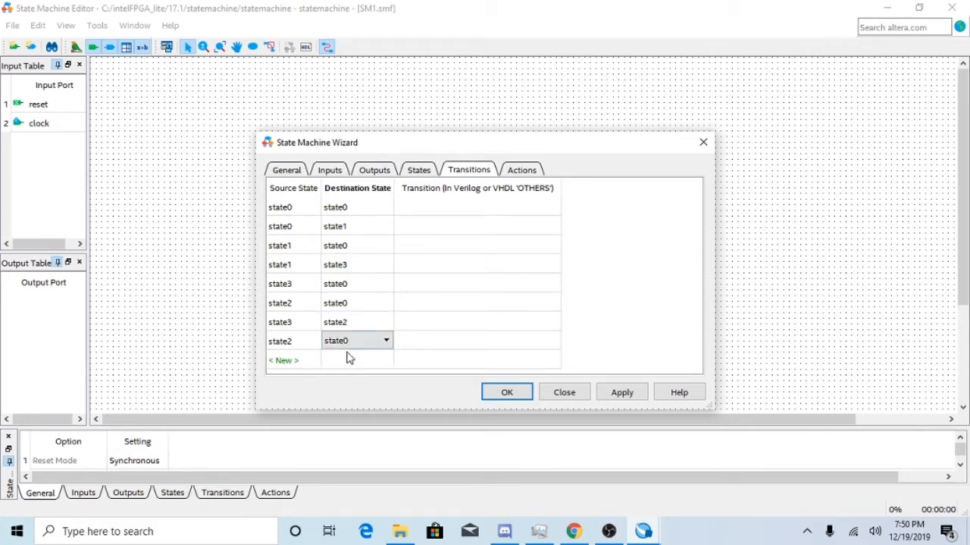
{"action": "left_click", "coordinate": [354, 343]}
{"action": "left_click", "coordinate": [349, 388]}
Switch to the table2 project, cancel its wizard action prompt, and examine the conditions in its transition table.
{"action": "left_click", "coordinate": [458, 204]}
{"action": "left_click", "coordinate": [457, 203]}
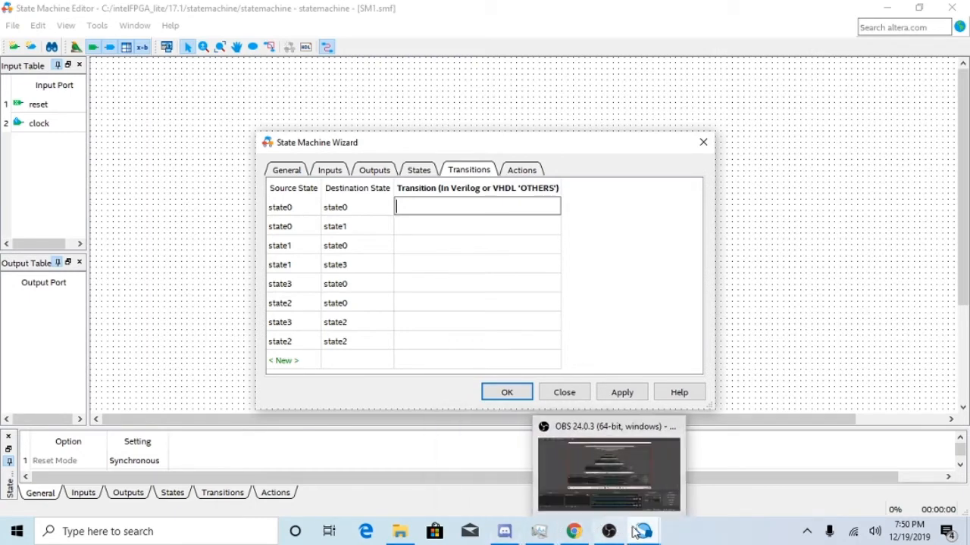
{"action": "mouse_move", "coordinate": [643, 531]}
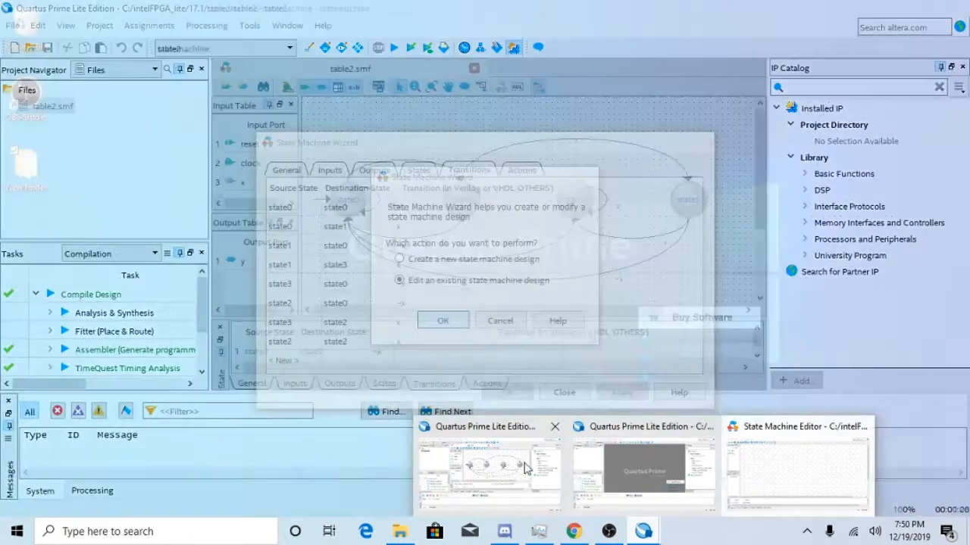
{"action": "left_click", "coordinate": [526, 467]}
{"action": "left_click", "coordinate": [509, 321]}
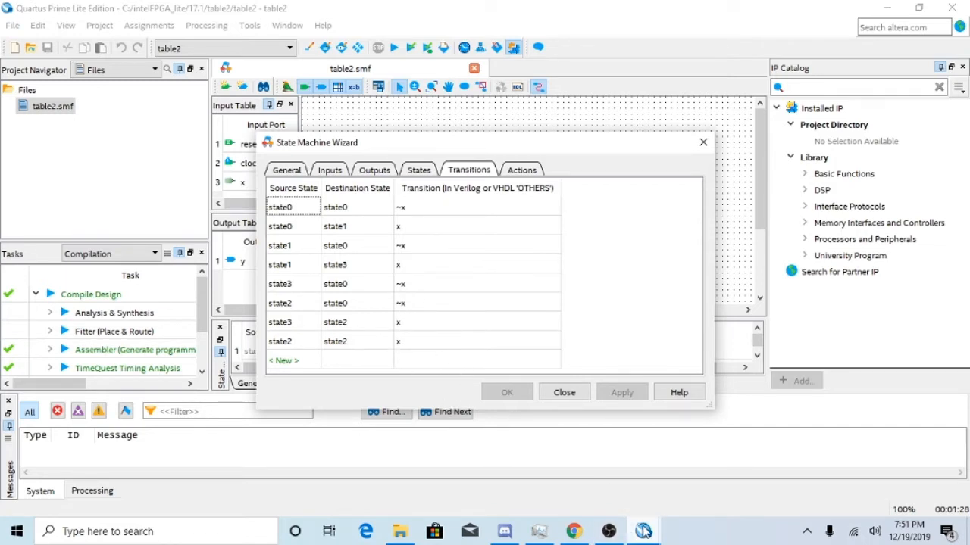
In the statemachine project's wizard, enter transition conditions ~x and x for the state0 rows, and ~x and x for the state1 rows.
{"action": "mouse_move", "coordinate": [643, 531]}
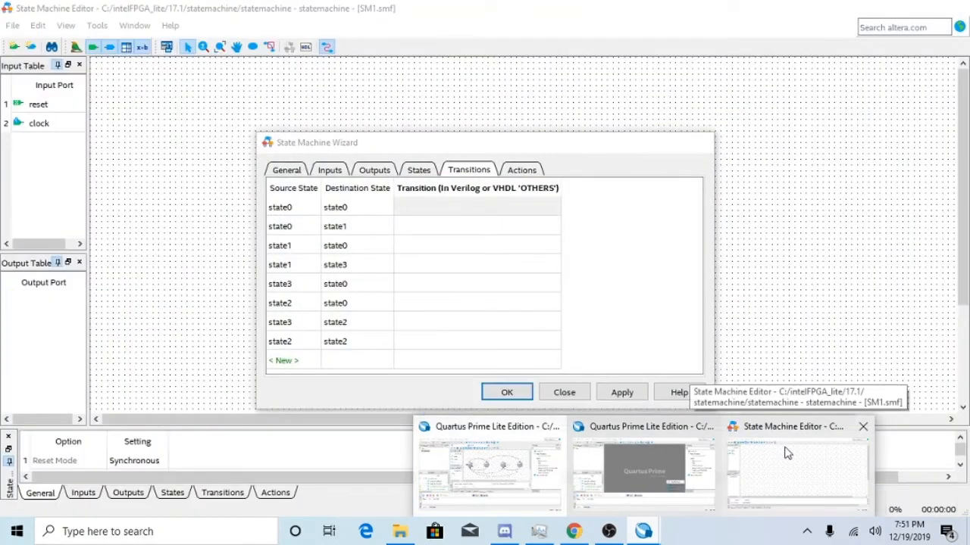
{"action": "left_click", "coordinate": [788, 453]}
{"action": "left_click", "coordinate": [499, 206]}
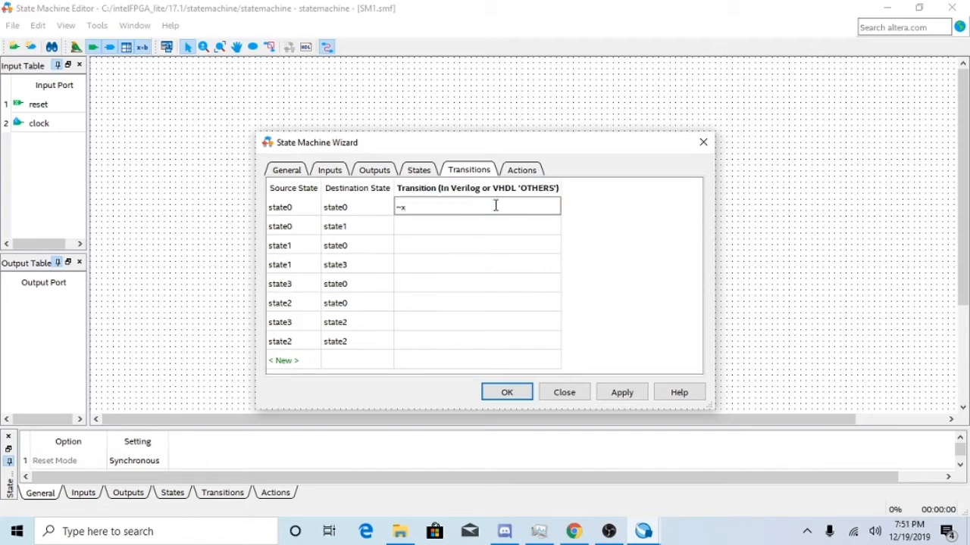
{"action": "left_click", "coordinate": [482, 226]}
{"action": "left_click", "coordinate": [483, 226]}
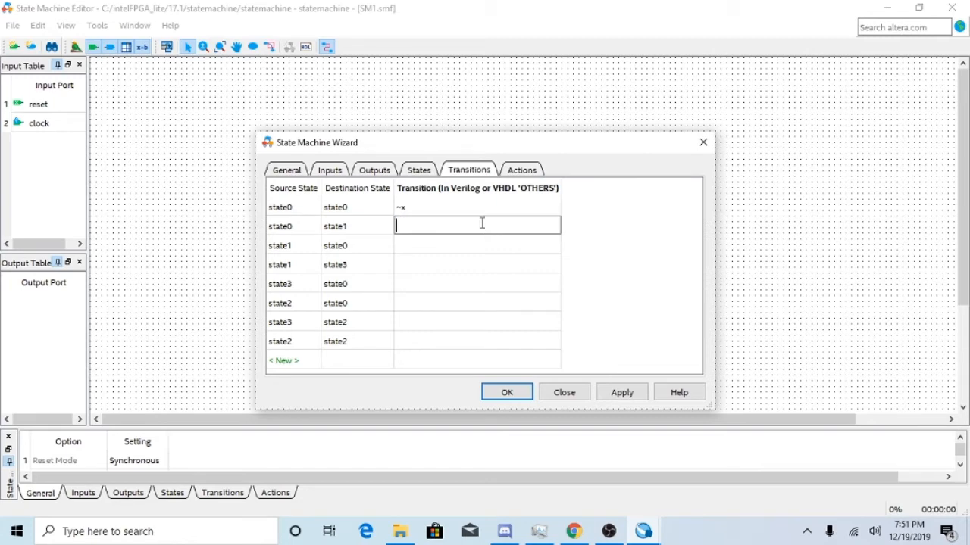
{"action": "left_click", "coordinate": [429, 244]}
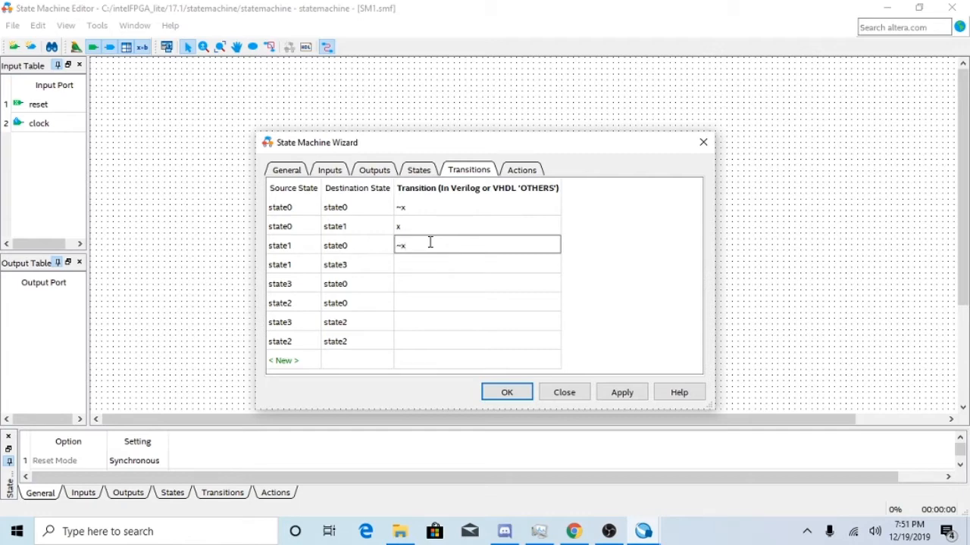
{"action": "left_click", "coordinate": [437, 264]}
{"action": "type", "text": "x"}
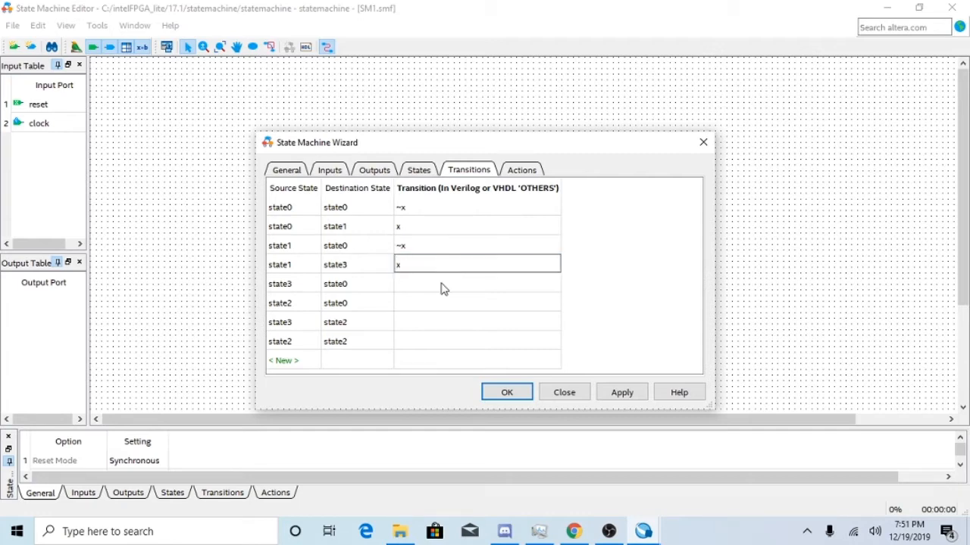
Enter the transition condition ~x for the fifth and sixth rows and x for the seventh and eighth rows.
{"action": "left_click", "coordinate": [443, 285]}
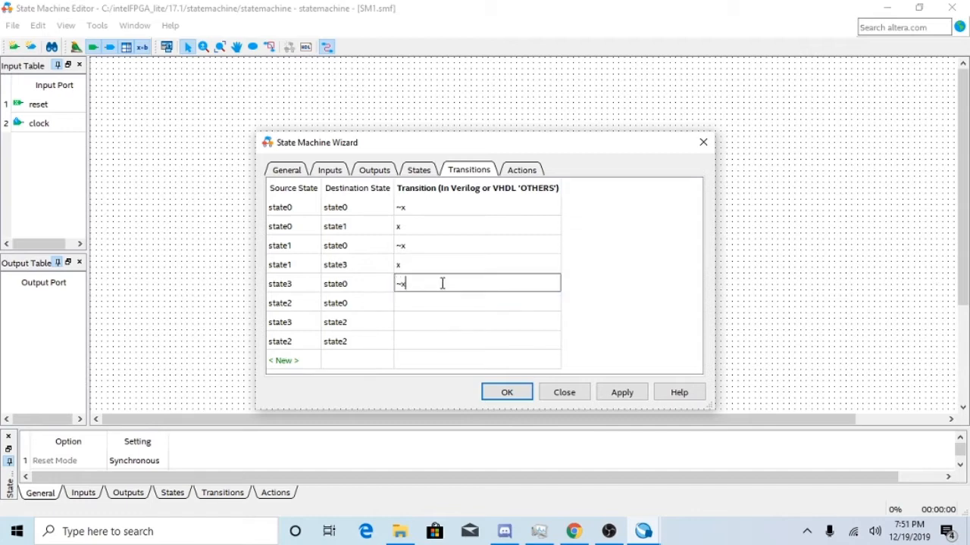
{"action": "left_click", "coordinate": [453, 304]}
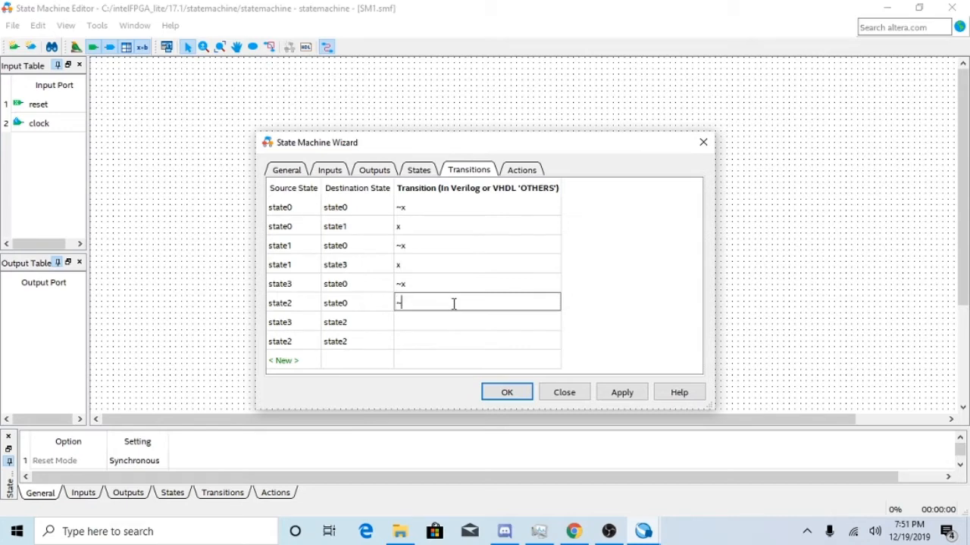
{"action": "left_click", "coordinate": [447, 326]}
{"action": "left_click", "coordinate": [448, 326]}
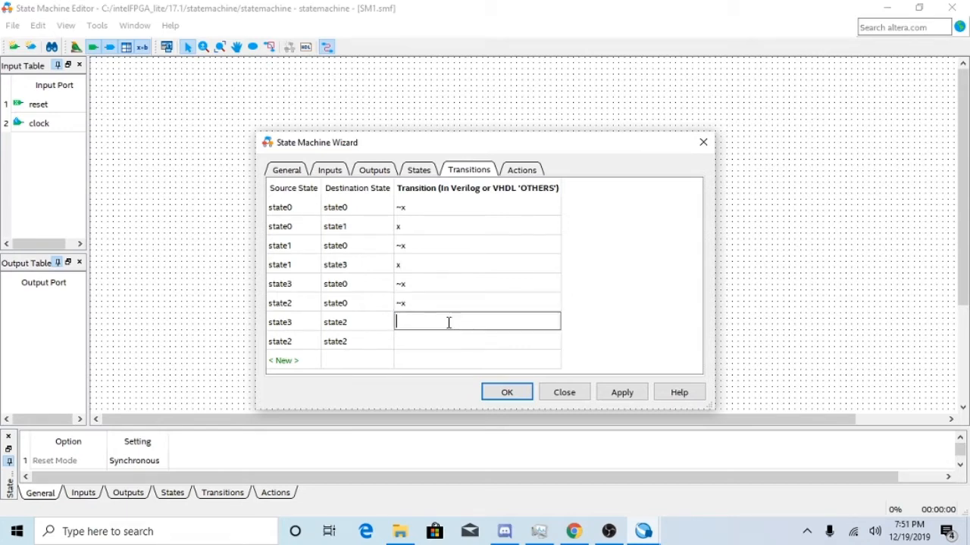
{"action": "type", "text": "x"}
{"action": "left_click", "coordinate": [436, 347]}
{"action": "left_click", "coordinate": [436, 343]}
{"action": "type", "text": "x"}
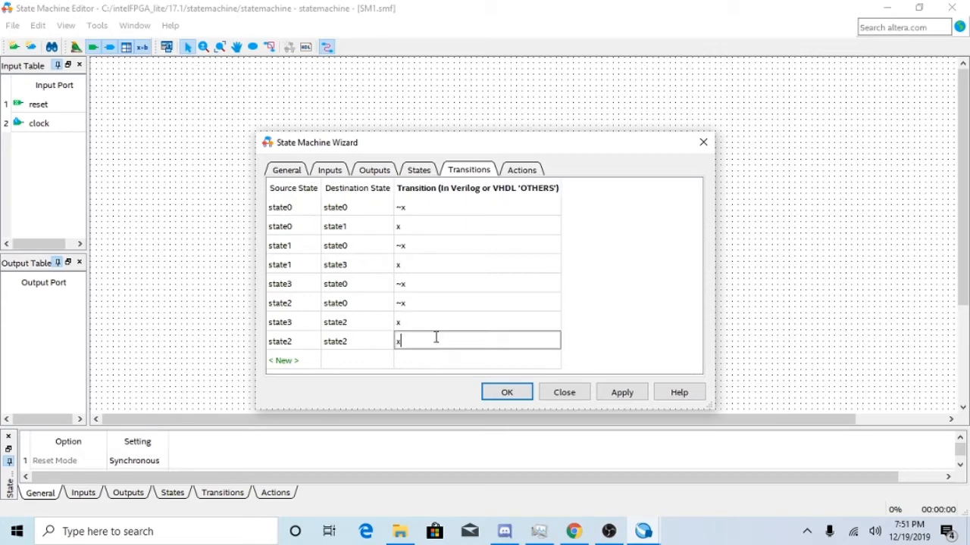
Review the wizard's general, input, output, state and transition definitions, ending at the actions table.
{"action": "left_click", "coordinate": [419, 171]}
{"action": "left_click", "coordinate": [338, 170]}
{"action": "left_click", "coordinate": [287, 175]}
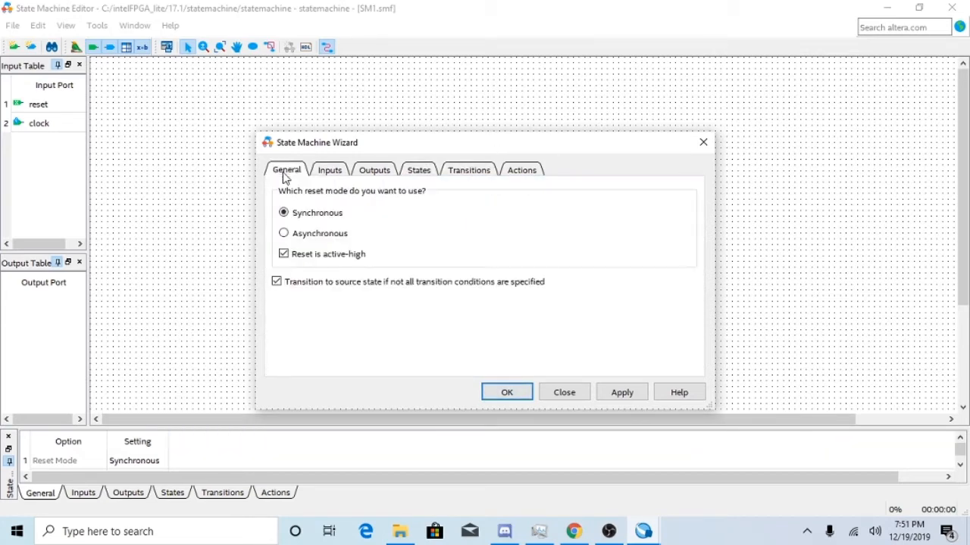
{"action": "left_click", "coordinate": [331, 171]}
{"action": "left_click", "coordinate": [385, 177]}
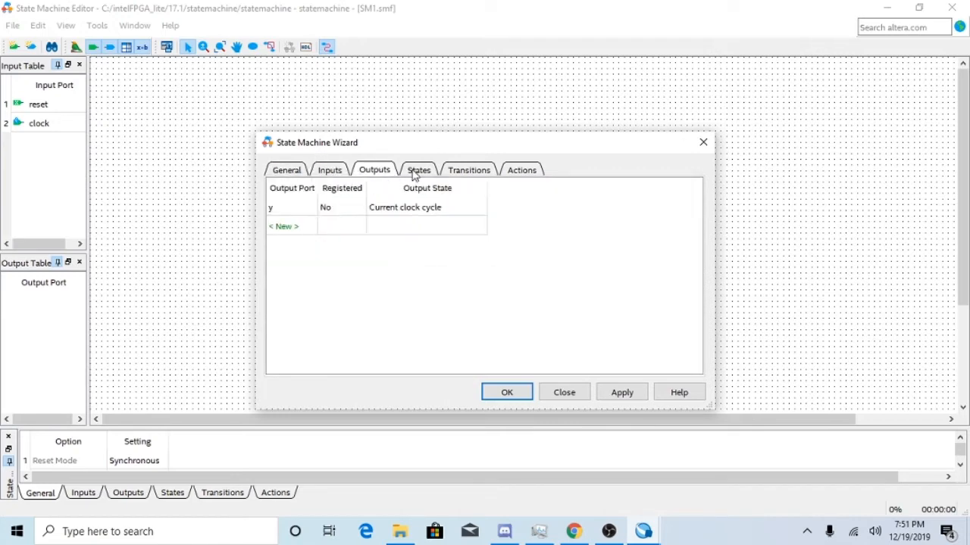
{"action": "left_click", "coordinate": [418, 174]}
{"action": "left_click", "coordinate": [476, 171]}
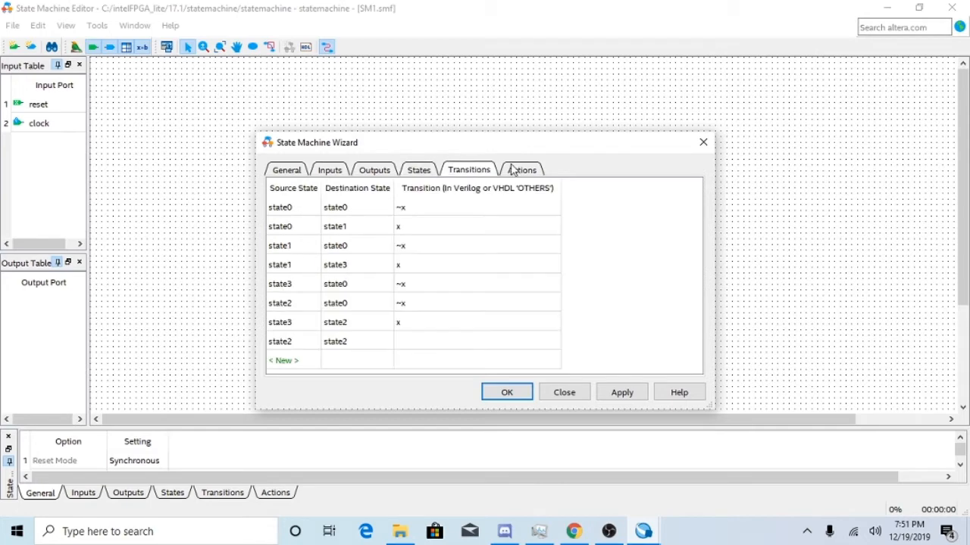
{"action": "left_click", "coordinate": [539, 171]}
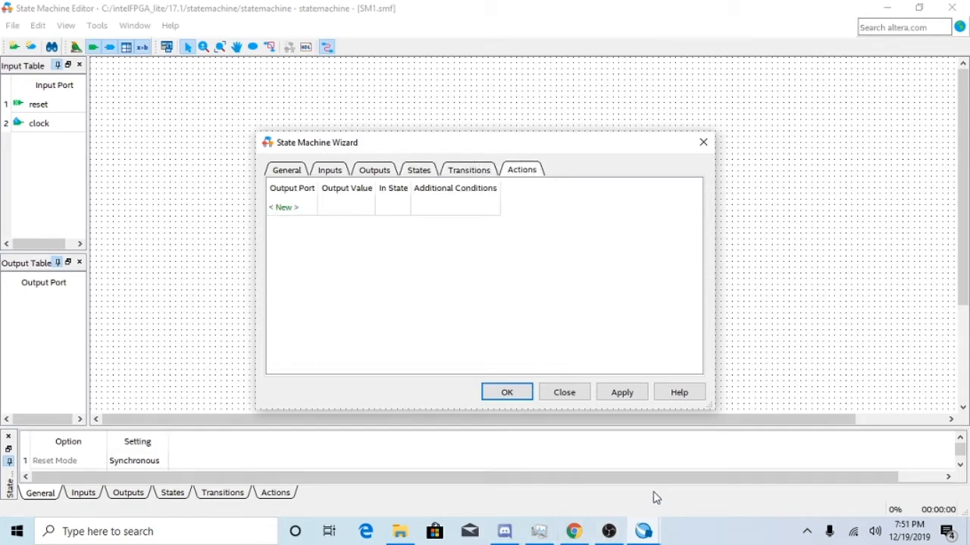
Switch to the table2 project and examine the output actions defined in its wizard.
{"action": "mouse_move", "coordinate": [645, 530]}
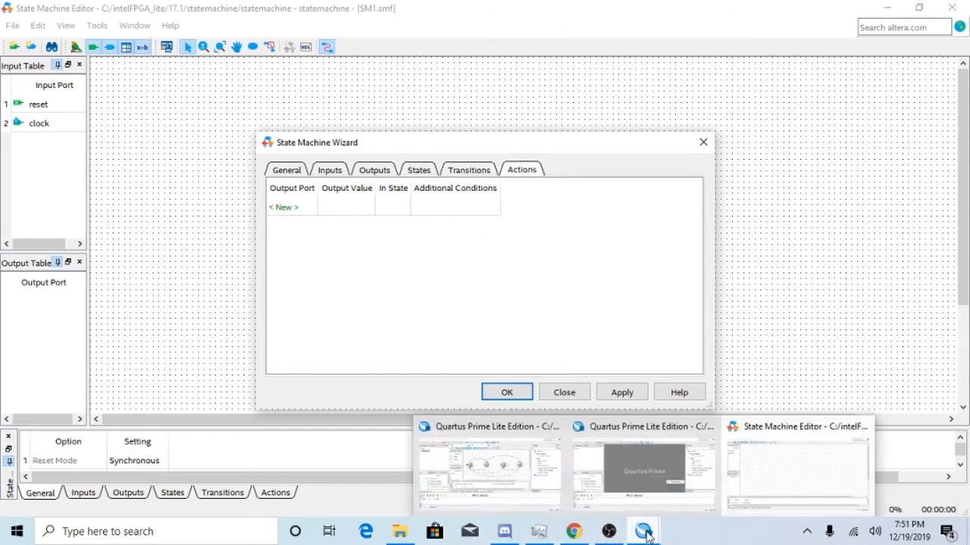
{"action": "left_click", "coordinate": [528, 457]}
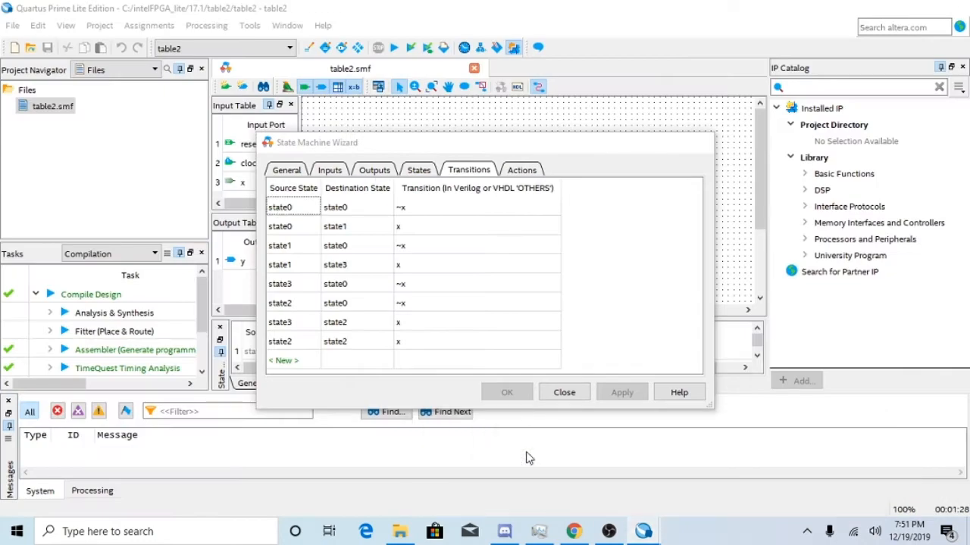
{"action": "left_click", "coordinate": [523, 171]}
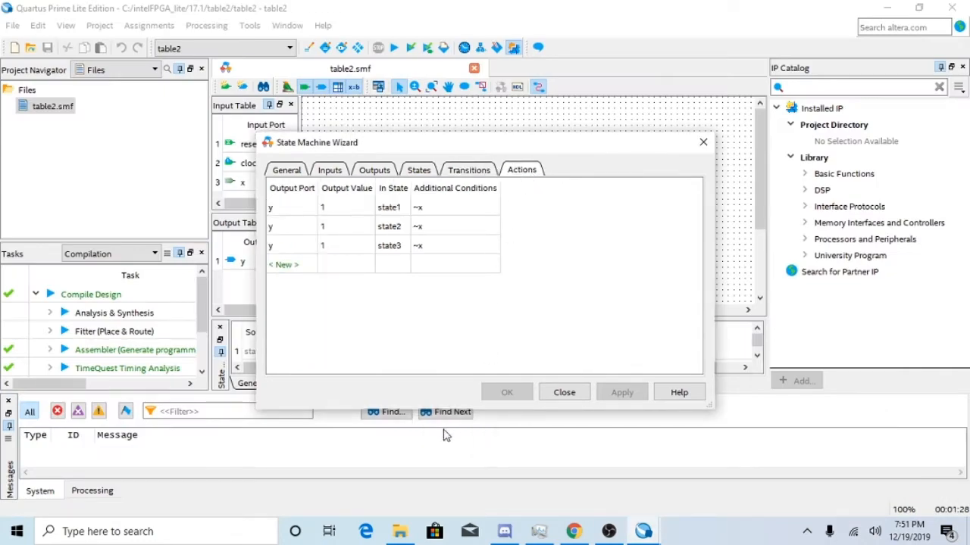
Return to the statemachine project's wizard and add three action rows for output port y.
{"action": "mouse_move", "coordinate": [558, 525]}
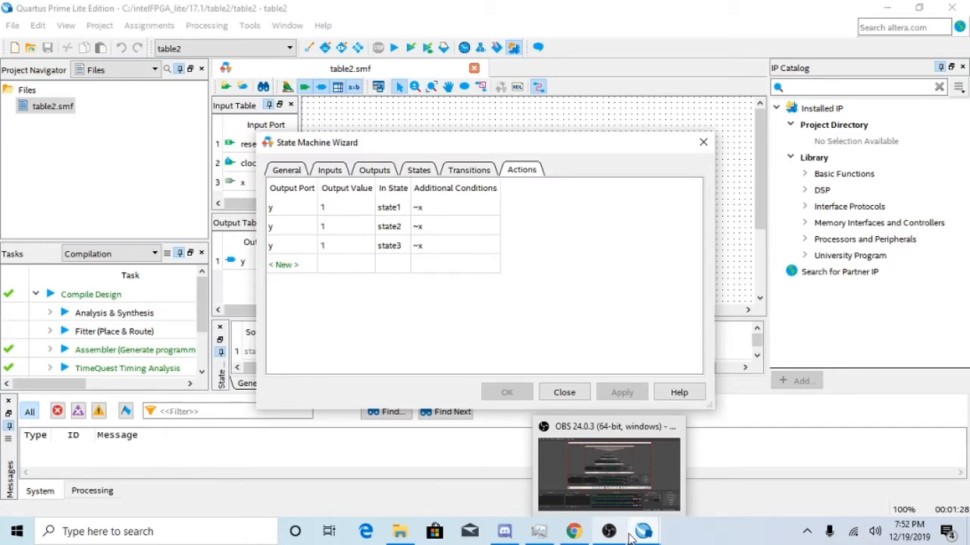
{"action": "mouse_move", "coordinate": [642, 533]}
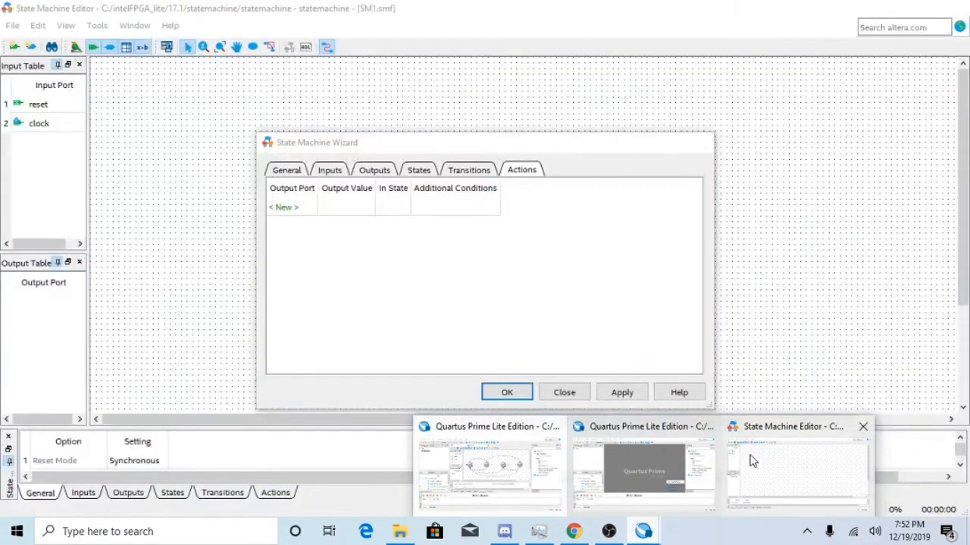
{"action": "left_click", "coordinate": [750, 460]}
{"action": "left_click", "coordinate": [298, 208]}
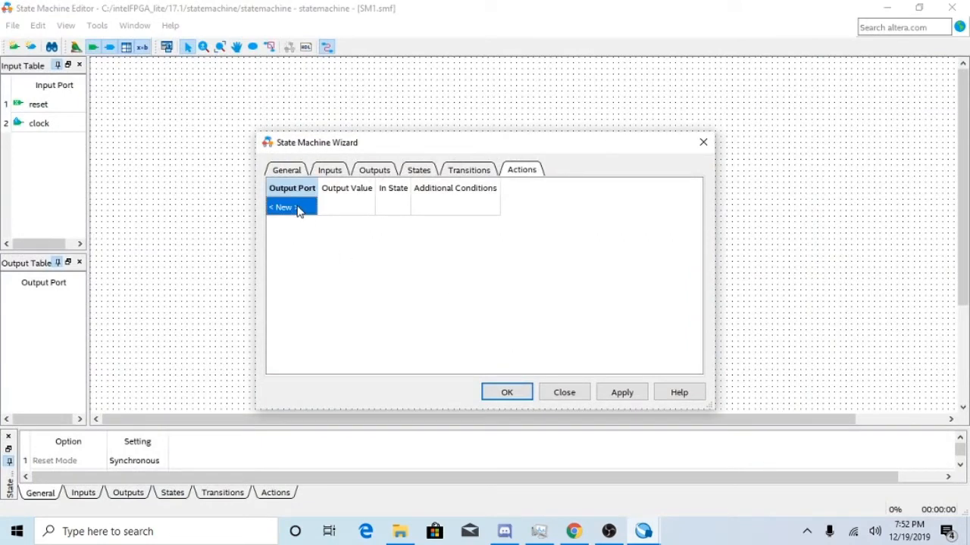
{"action": "left_click", "coordinate": [296, 223]}
{"action": "left_click", "coordinate": [292, 226]}
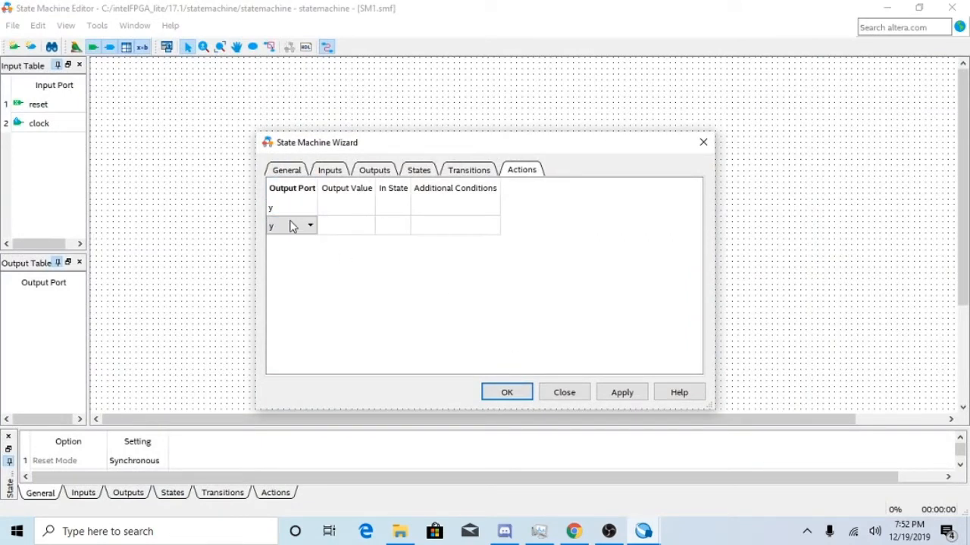
{"action": "left_click", "coordinate": [295, 246]}
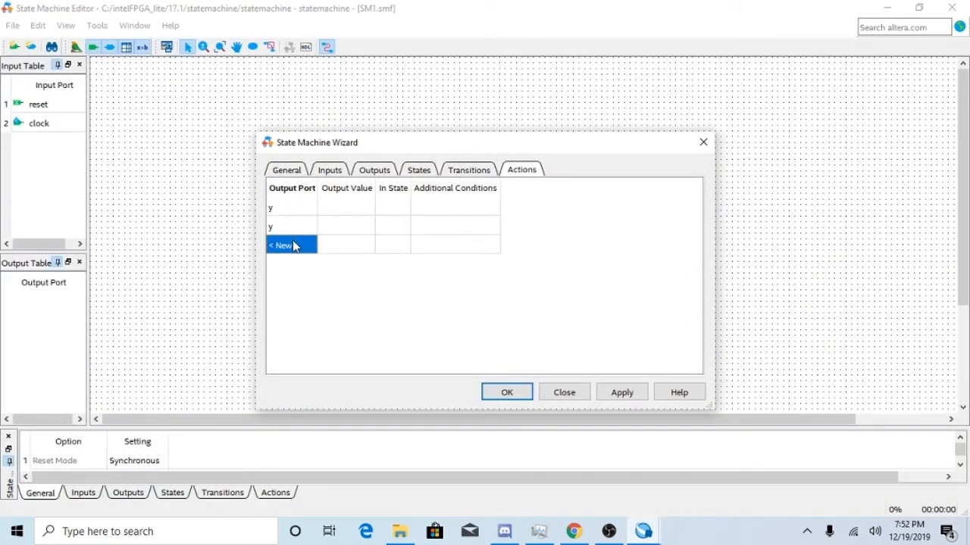
Set the output value to 1 for all three y action rows.
{"action": "left_click", "coordinate": [332, 190]}
{"action": "left_click", "coordinate": [335, 208]}
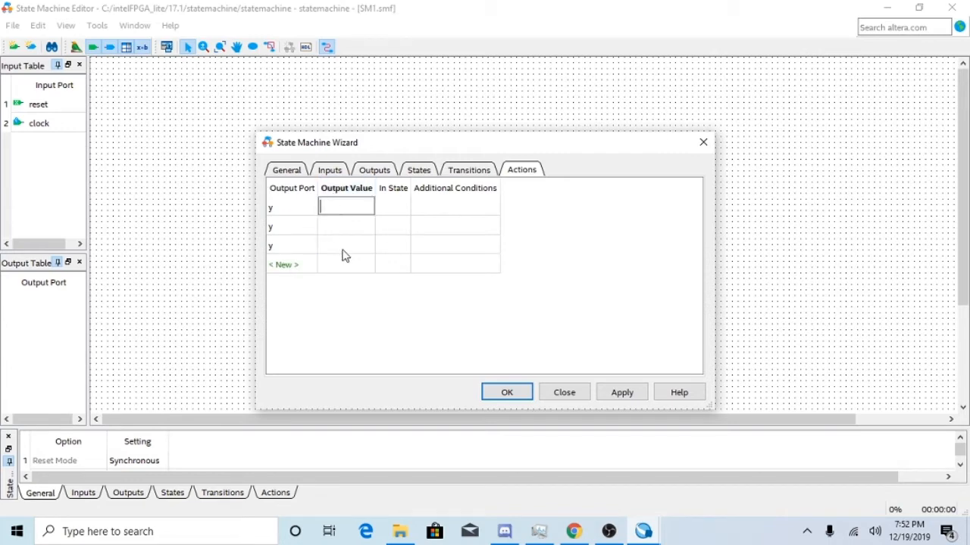
{"action": "type", "text": "1"}
{"action": "left_click", "coordinate": [351, 230]}
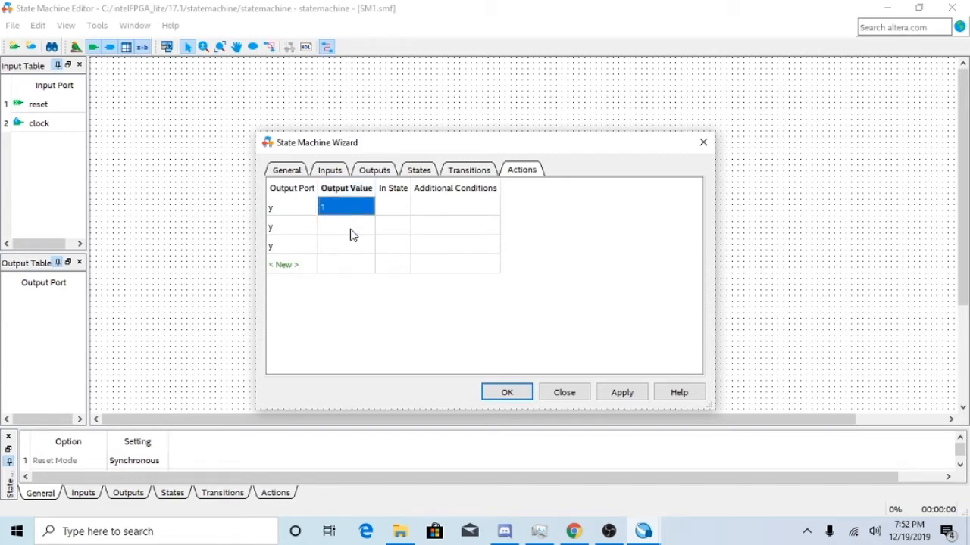
{"action": "type", "text": "1"}
{"action": "left_click", "coordinate": [342, 245]}
{"action": "type", "text": "1"}
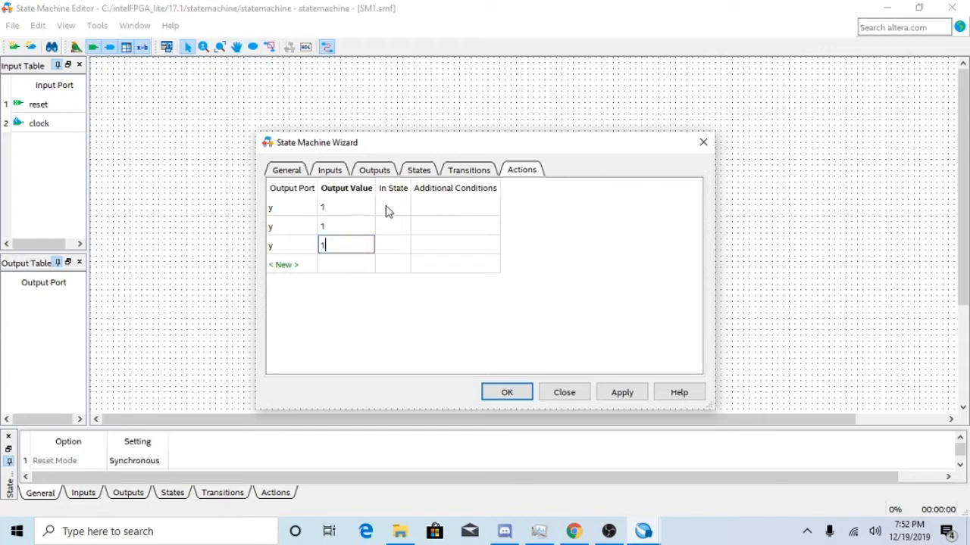
Assign the three y action rows to state1, state2 and state3 in order.
{"action": "left_click", "coordinate": [387, 208]}
{"action": "left_click", "coordinate": [387, 210]}
{"action": "left_click", "coordinate": [387, 211]}
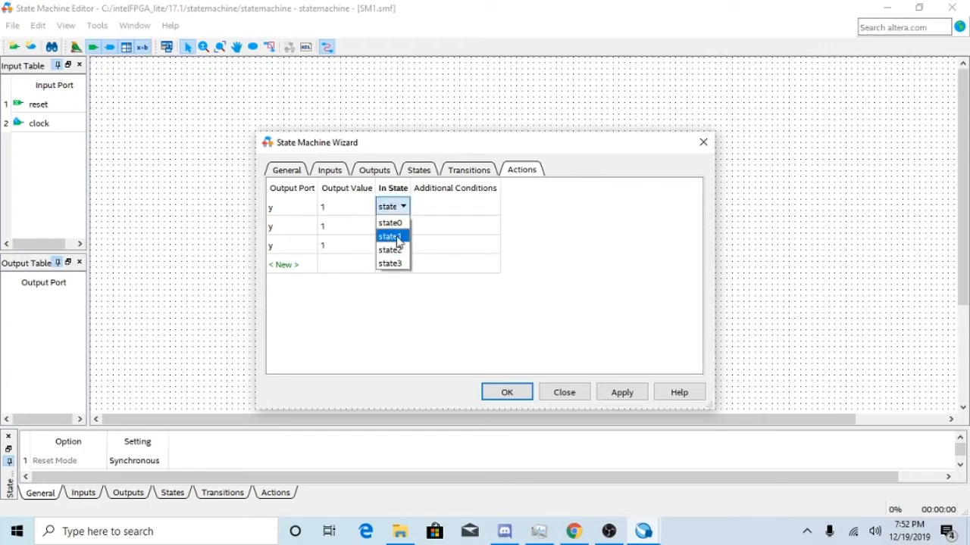
{"action": "left_click", "coordinate": [391, 220]}
{"action": "left_click", "coordinate": [399, 233]}
{"action": "left_click", "coordinate": [399, 227]}
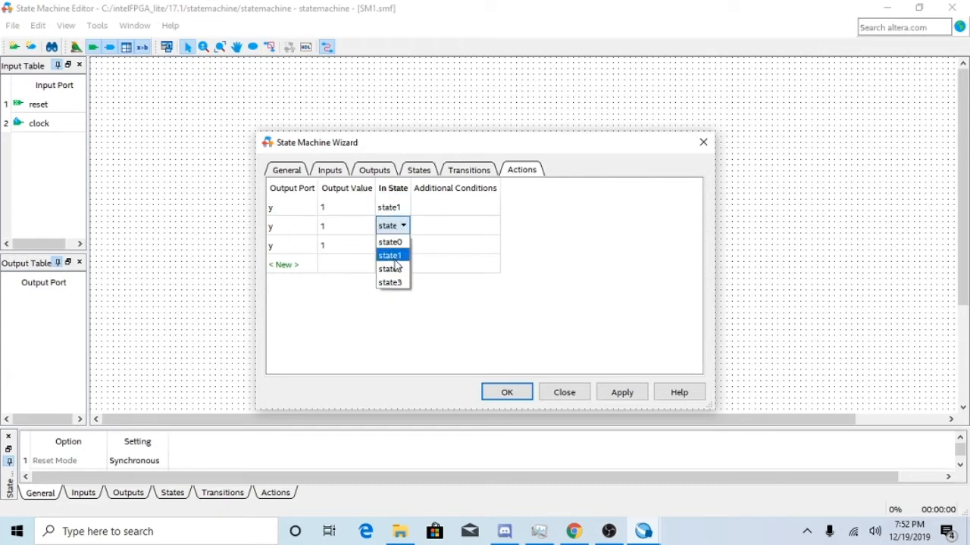
{"action": "left_click", "coordinate": [399, 269]}
{"action": "left_click", "coordinate": [394, 246]}
{"action": "left_click", "coordinate": [395, 246]}
{"action": "left_click", "coordinate": [394, 245]}
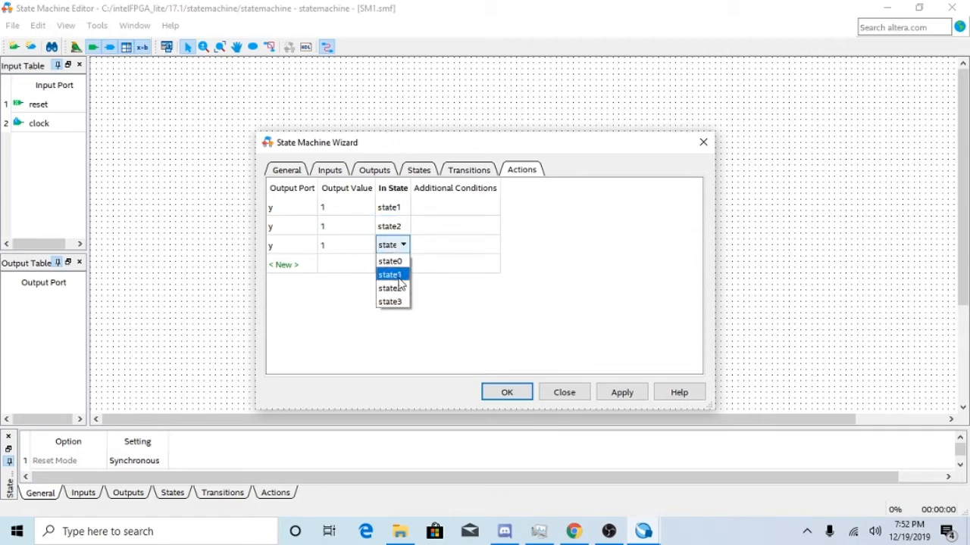
{"action": "left_click", "coordinate": [401, 300]}
Enter ~x as the additional condition for the y actions and accept the wizard's definitions.
{"action": "left_click", "coordinate": [446, 209]}
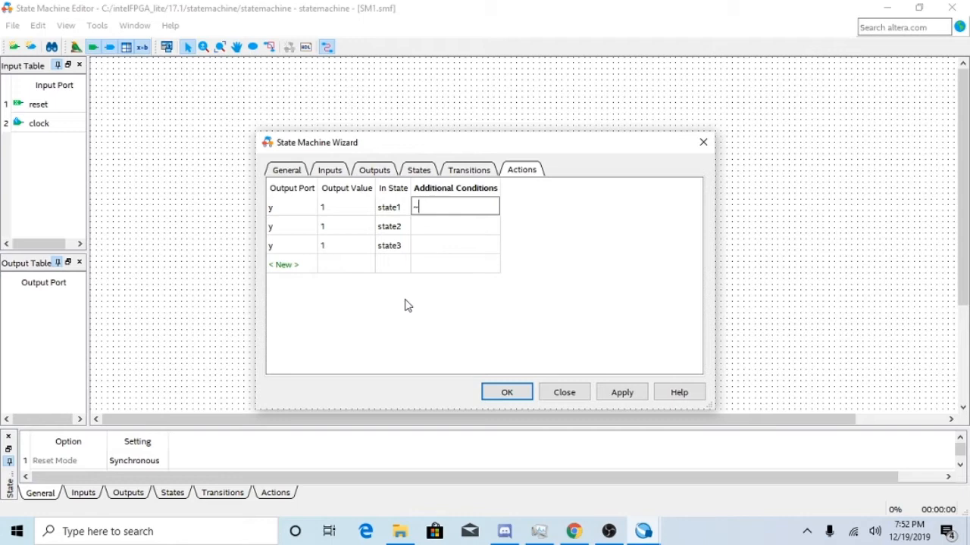
{"action": "type", "text": "x"}
{"action": "left_click", "coordinate": [444, 223]}
{"action": "left_click", "coordinate": [444, 220]}
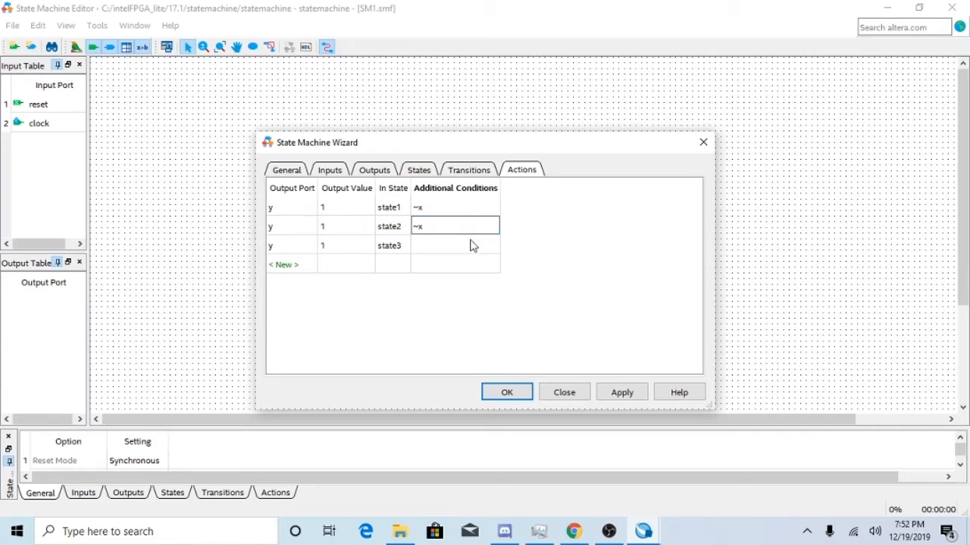
{"action": "double_click", "coordinate": [470, 242]}
{"action": "left_click", "coordinate": [507, 393]}
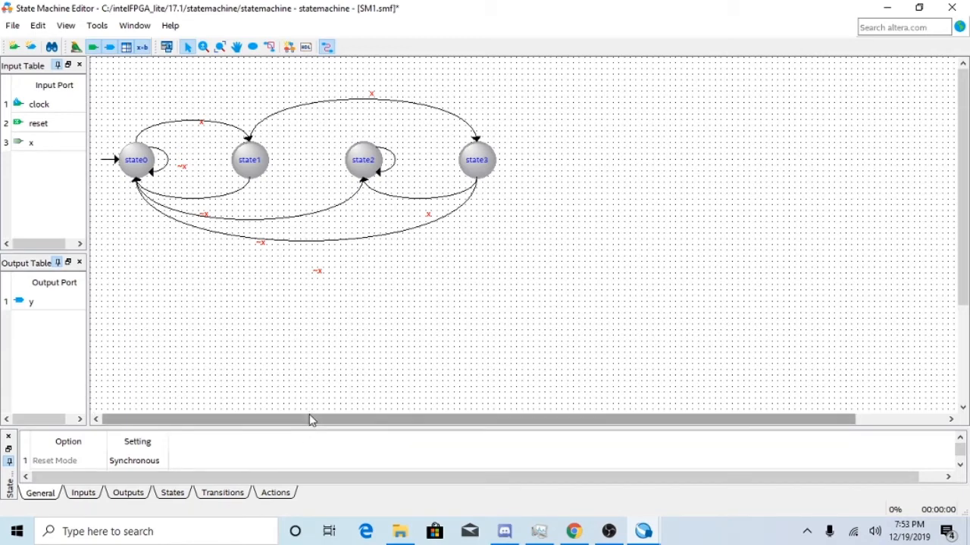
Save the state machine as statemachine in the statemachine folder, adding it to the current project, and close its editor.
{"action": "left_click", "coordinate": [9, 26]}
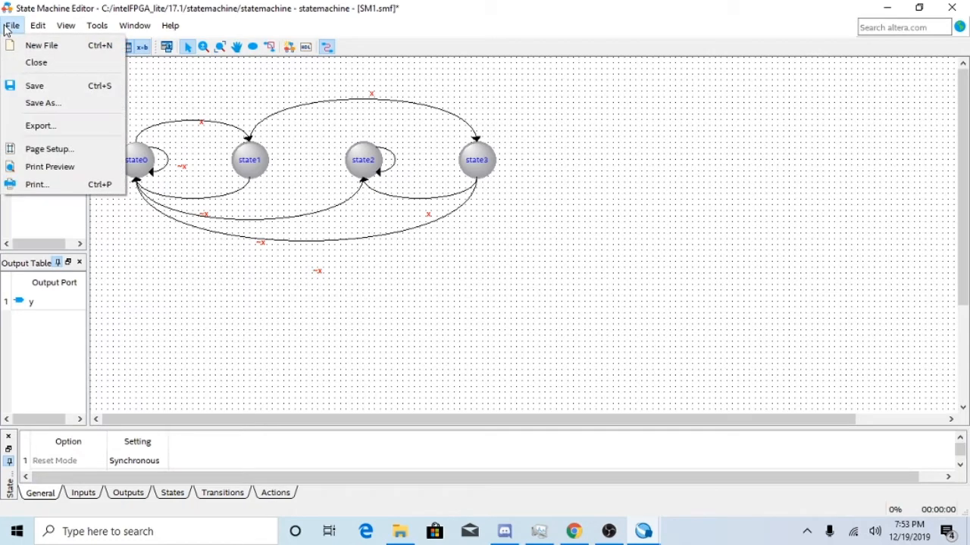
{"action": "left_click", "coordinate": [60, 101]}
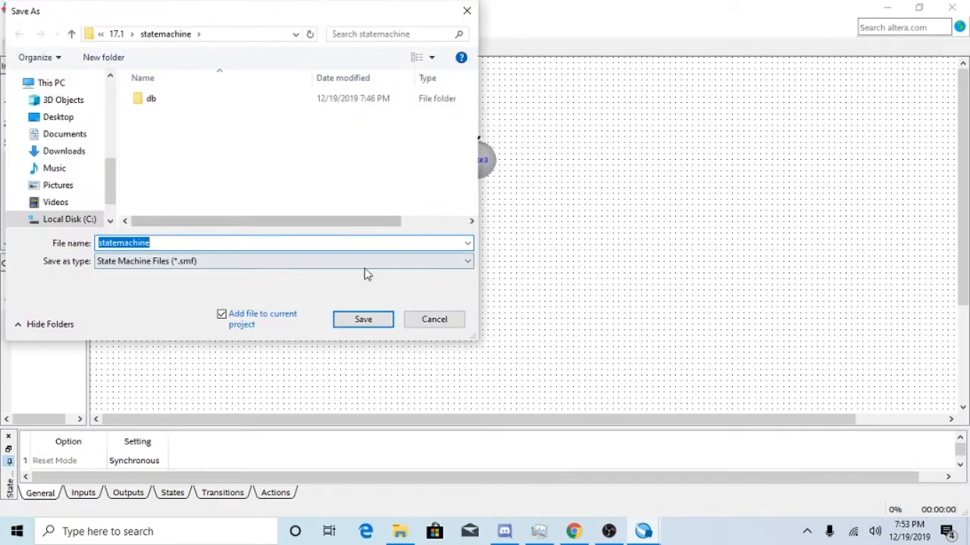
{"action": "left_click", "coordinate": [361, 317]}
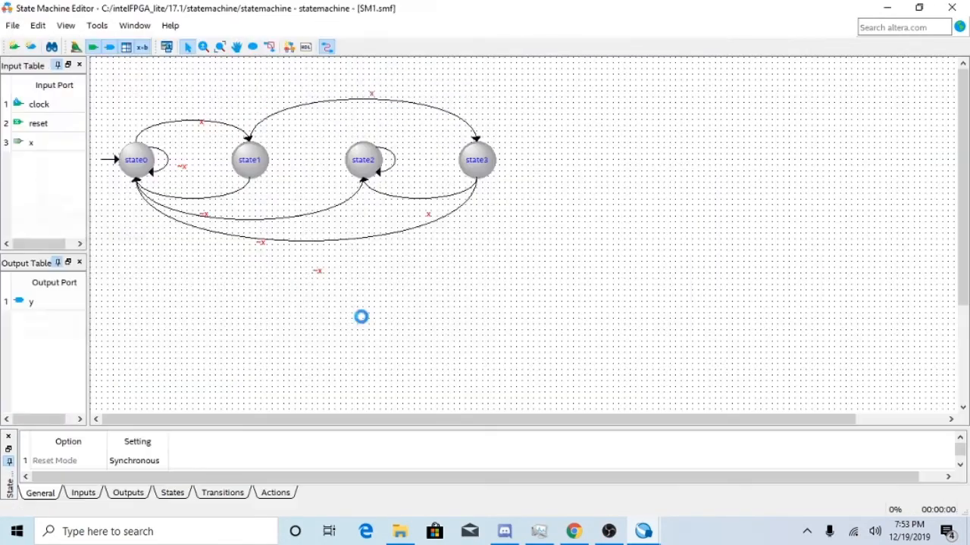
{"action": "left_click", "coordinate": [951, 8]}
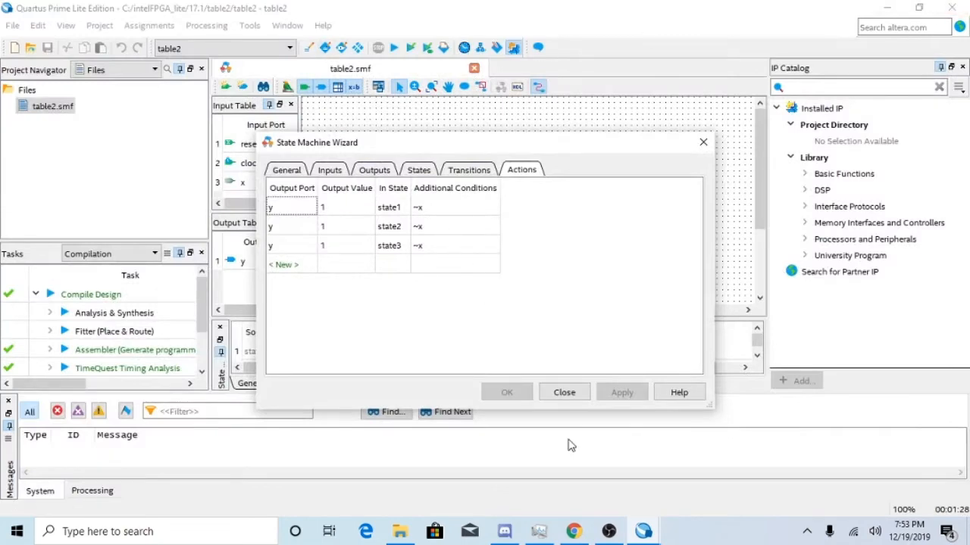
Dismiss the wizard in the table2 project and start a full compilation of that project.
{"action": "left_click", "coordinate": [565, 392]}
{"action": "left_click", "coordinate": [207, 25]}
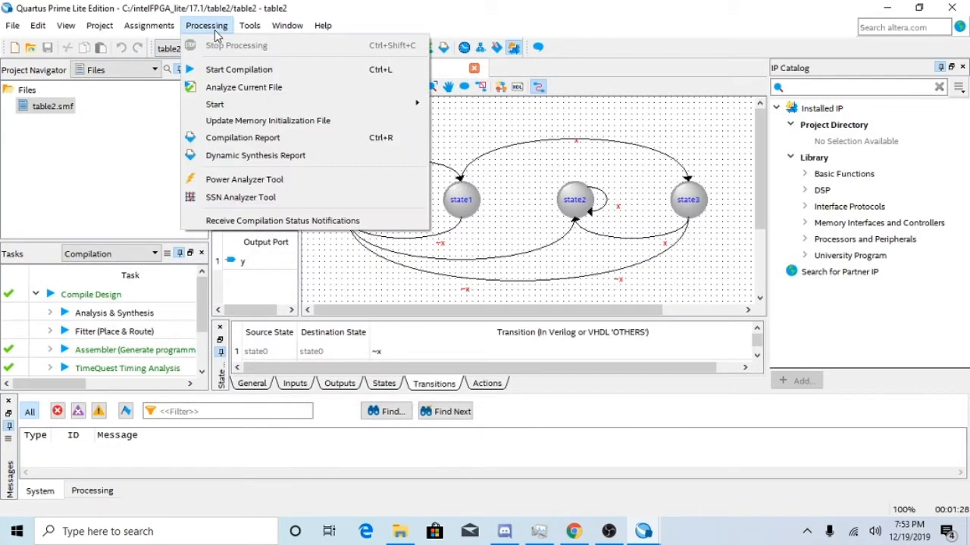
{"action": "left_click", "coordinate": [235, 67]}
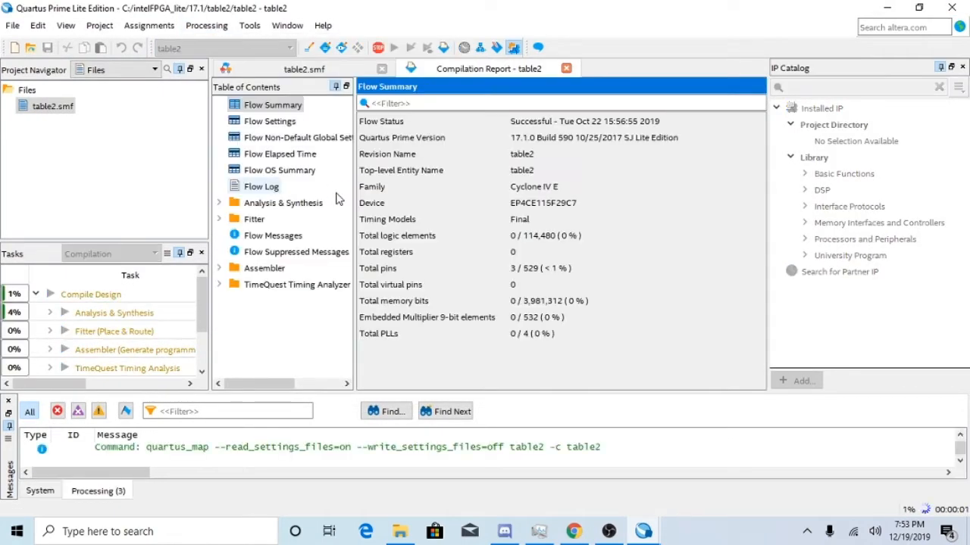
{"action": "left_click", "coordinate": [231, 531]}
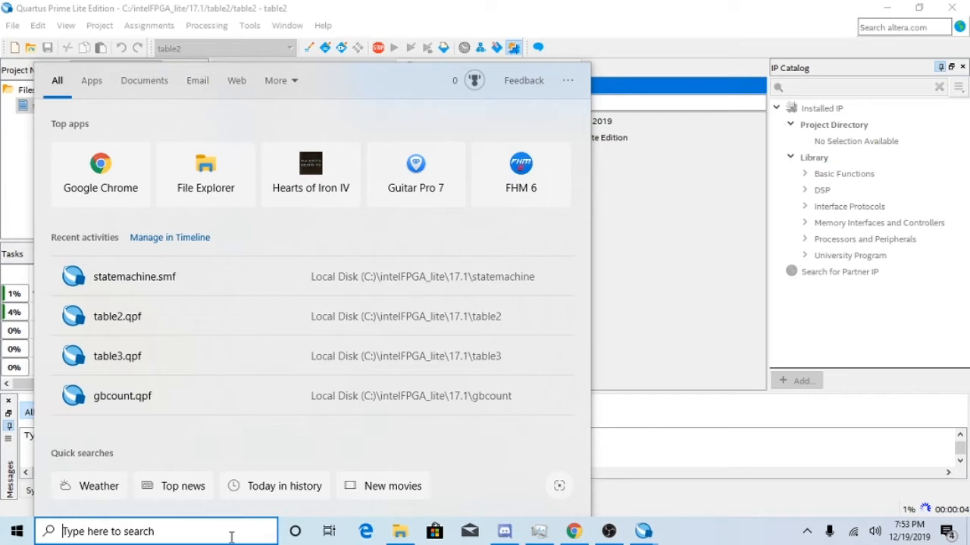
{"action": "type", "text": "modelsi"}
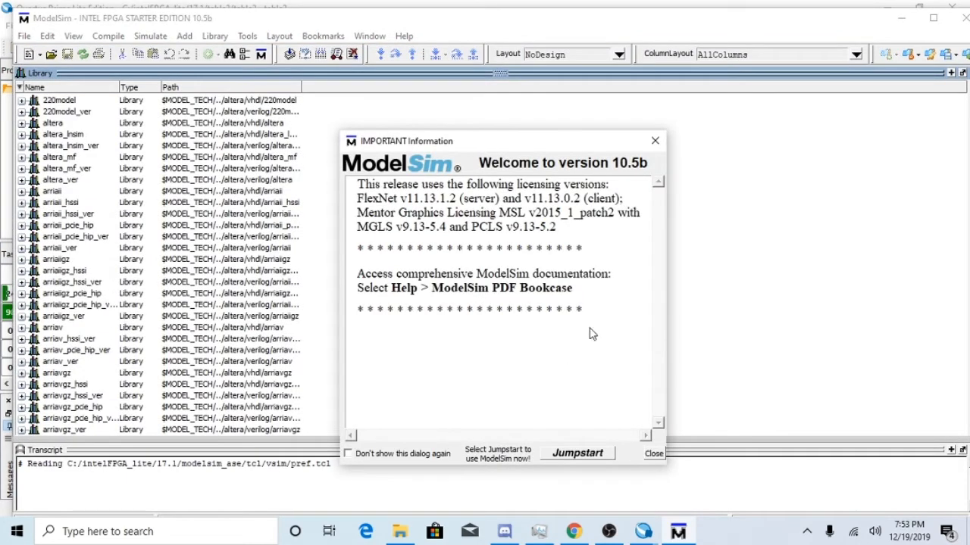
{"action": "left_click", "coordinate": [655, 141]}
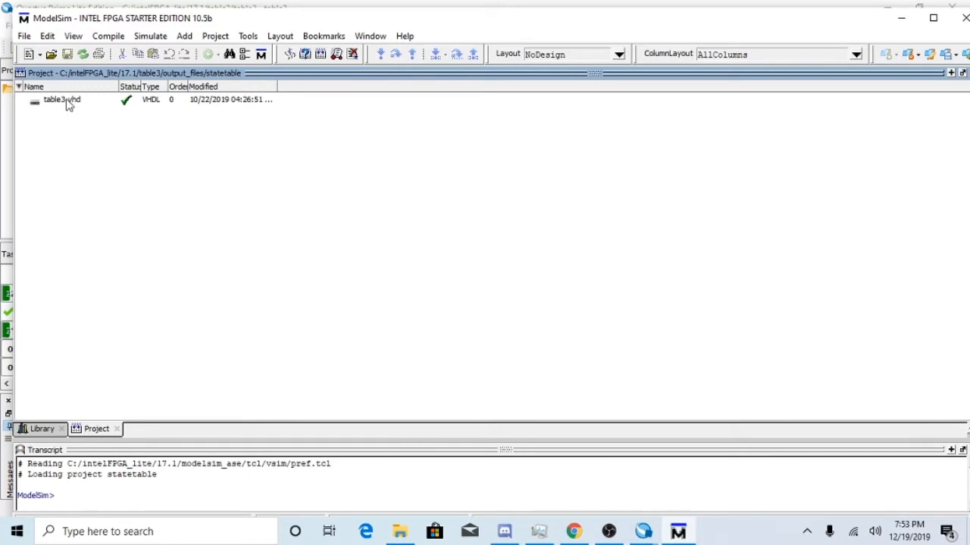
{"action": "left_click", "coordinate": [24, 37]}
{"action": "left_click", "coordinate": [44, 64]}
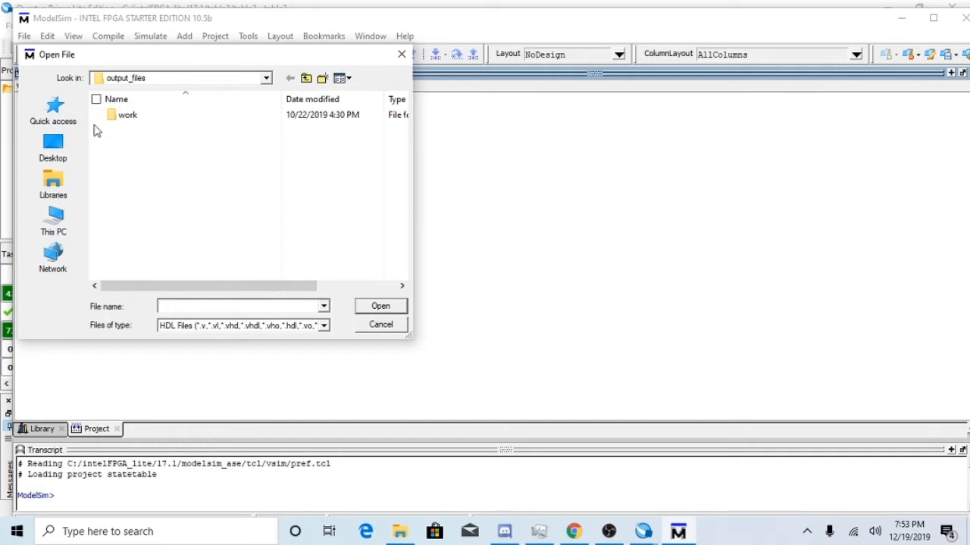
{"action": "left_click", "coordinate": [402, 55]}
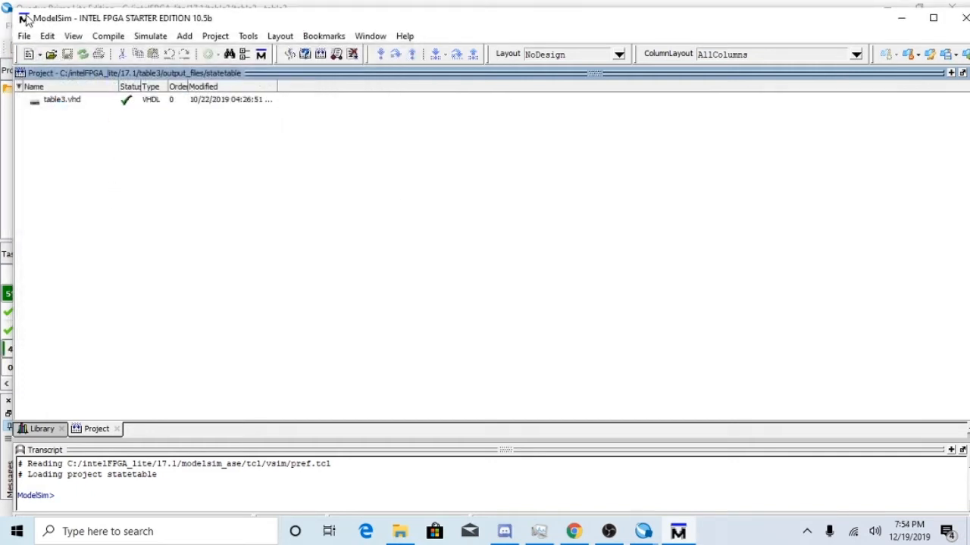
{"action": "left_click", "coordinate": [956, 21]}
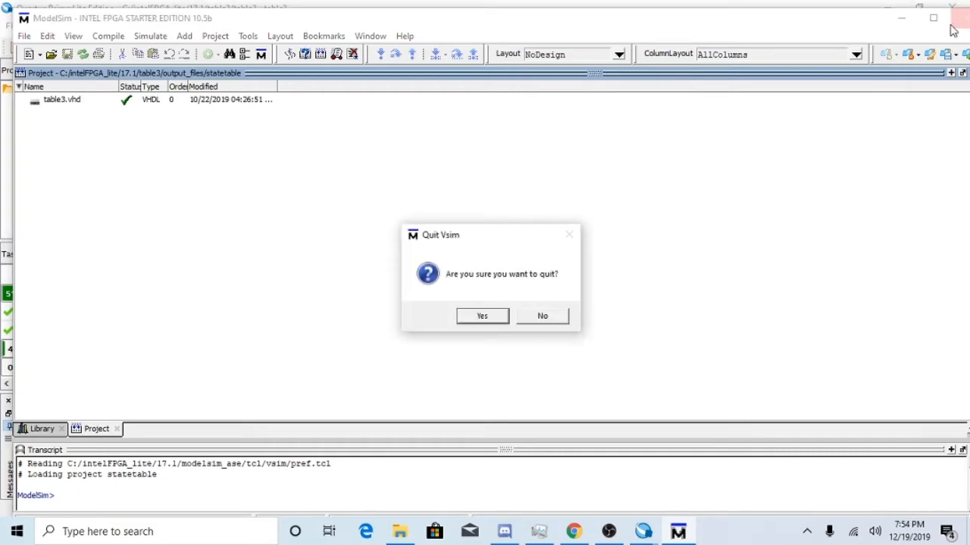
{"action": "left_click", "coordinate": [482, 316]}
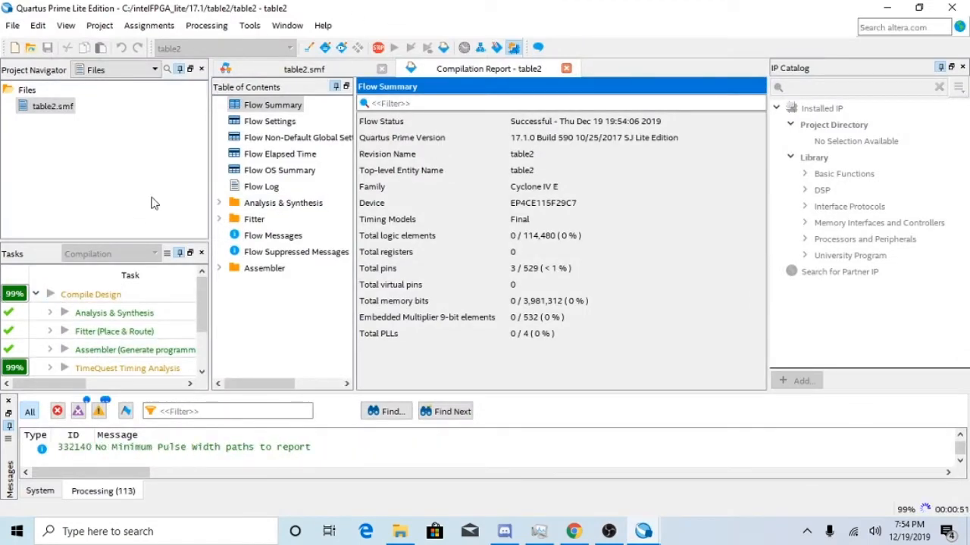
Try to generate a VHDL file from the table2.smf state machine.
{"action": "left_click", "coordinate": [331, 68]}
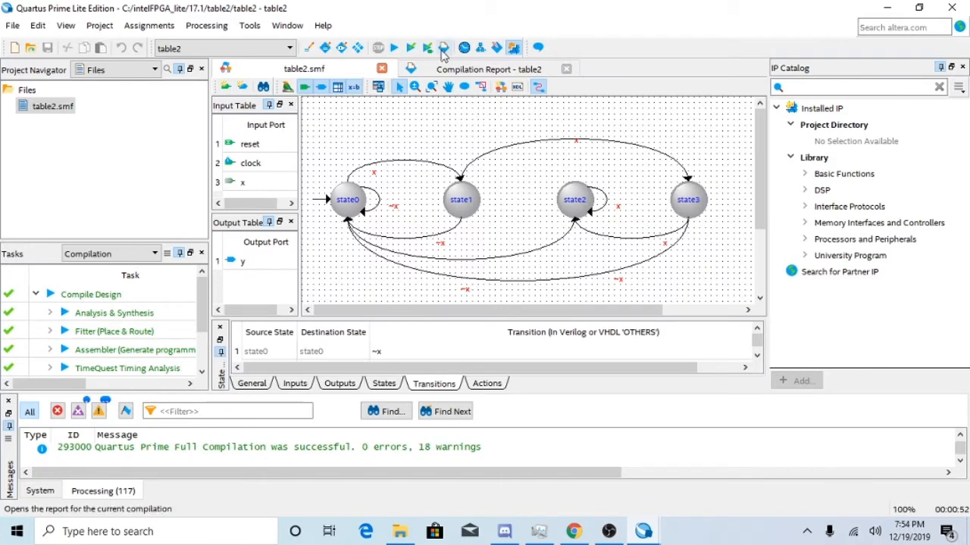
{"action": "left_click", "coordinate": [517, 88]}
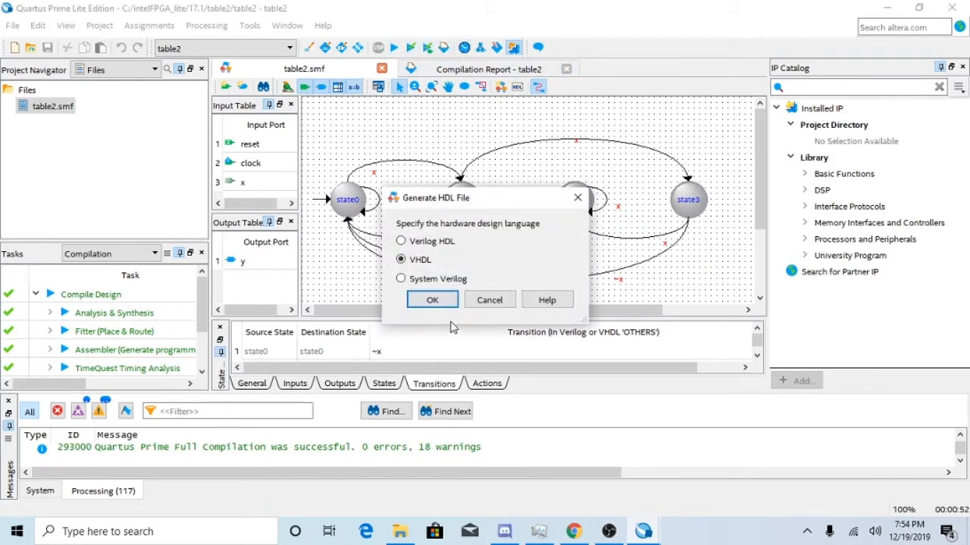
{"action": "left_click", "coordinate": [433, 301]}
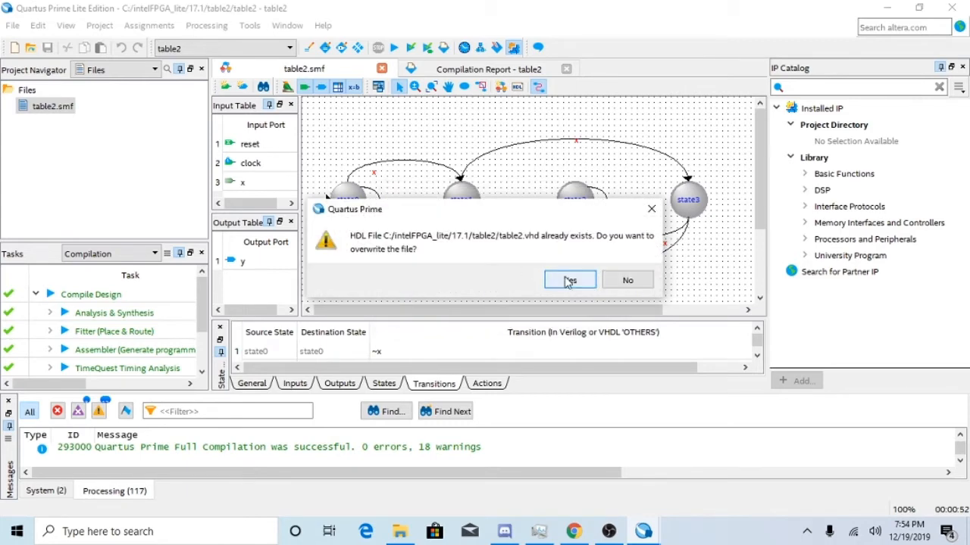
{"action": "left_click", "coordinate": [651, 208]}
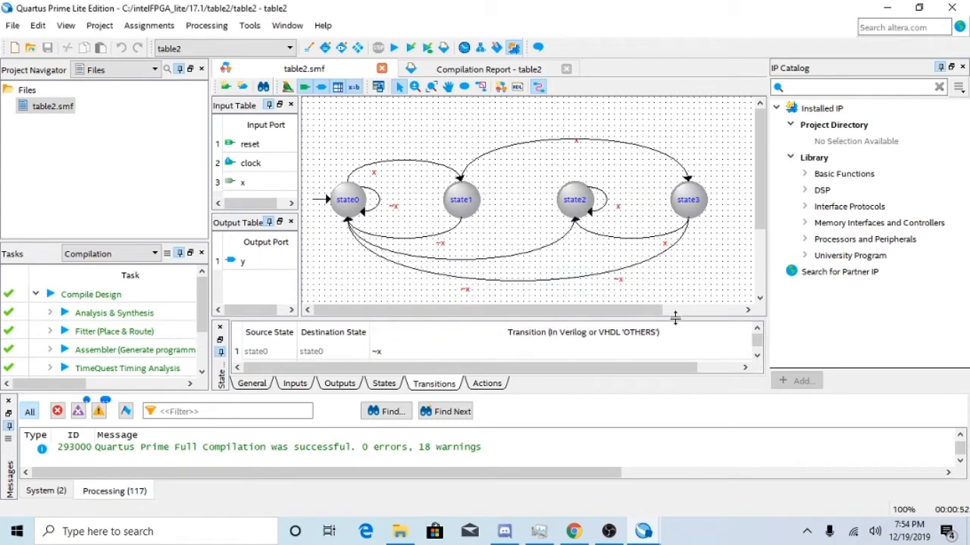
Switch to the statemachine project, open statemachine.smf and try to generate a VHDL file from it.
{"action": "mouse_move", "coordinate": [644, 531]}
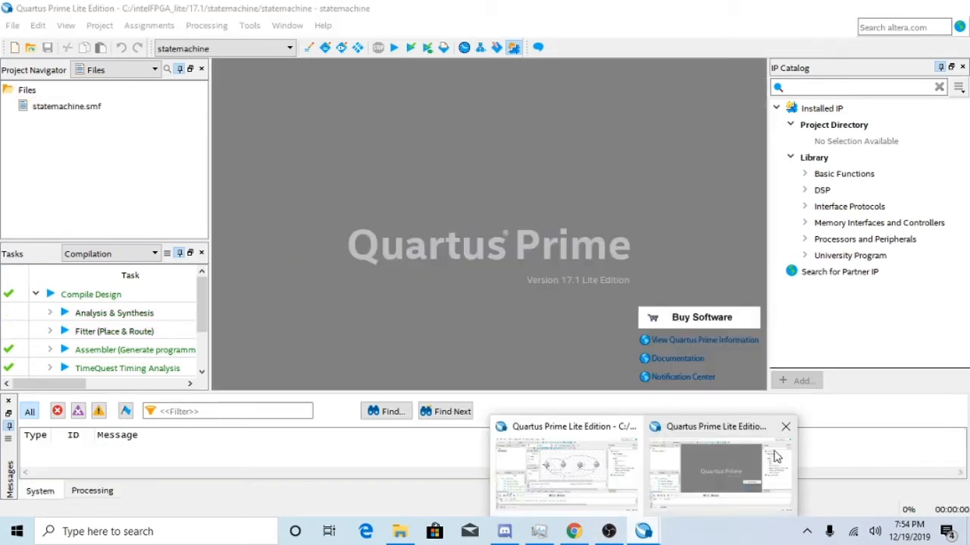
{"action": "left_click", "coordinate": [774, 456]}
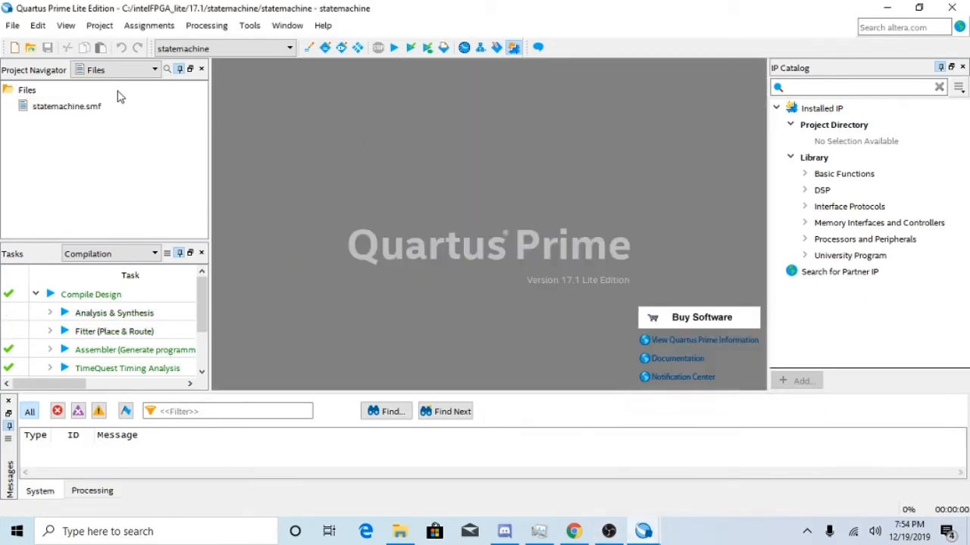
{"action": "double_click", "coordinate": [91, 108]}
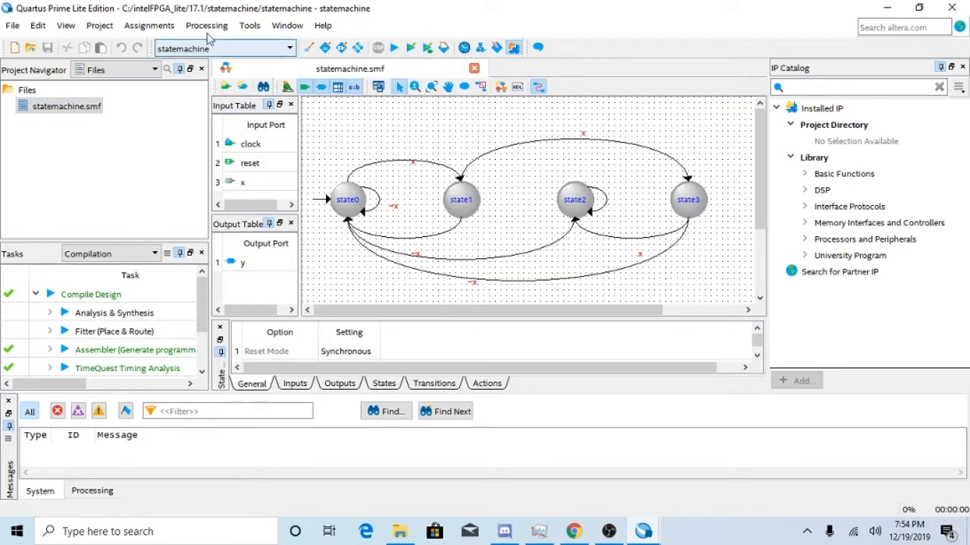
{"action": "left_click", "coordinate": [518, 87]}
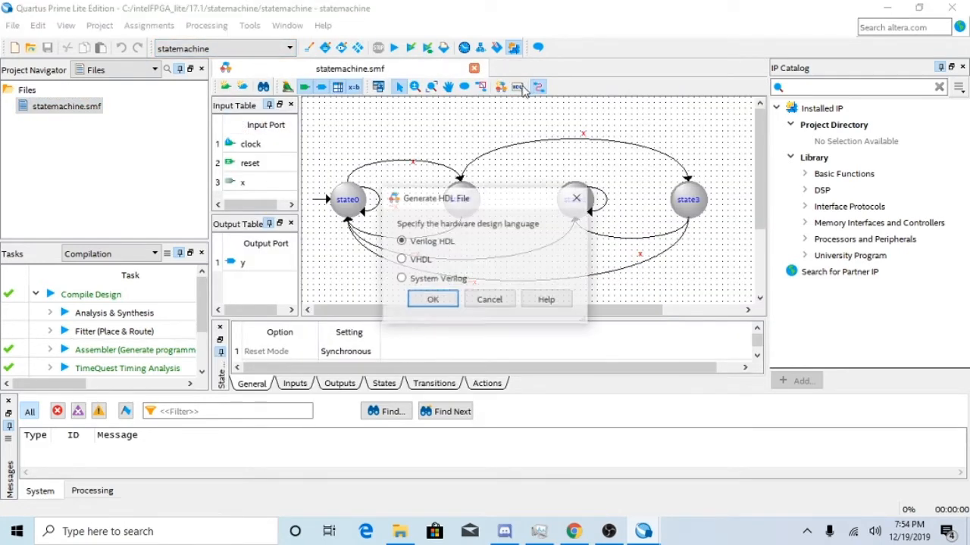
{"action": "left_click", "coordinate": [401, 260]}
{"action": "left_click", "coordinate": [432, 300]}
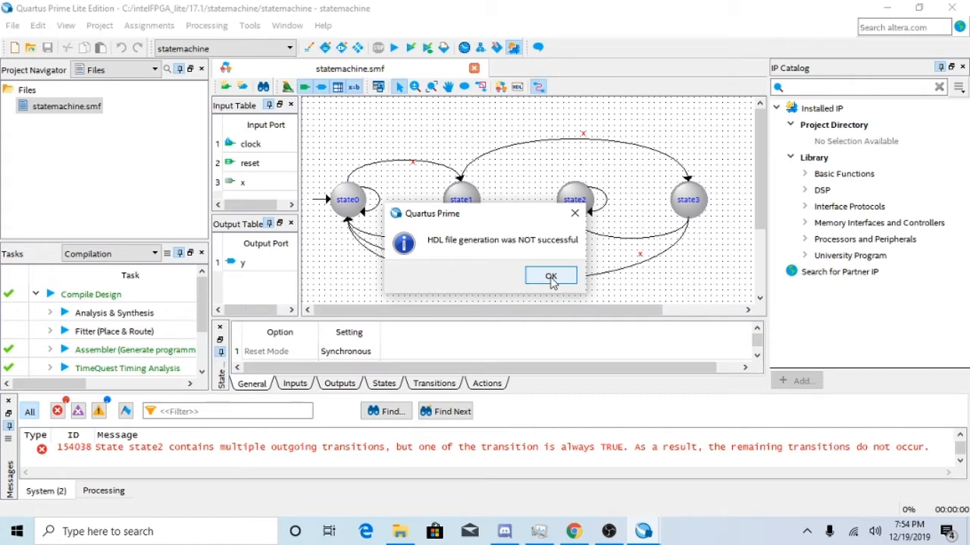
{"action": "left_click", "coordinate": [550, 278]}
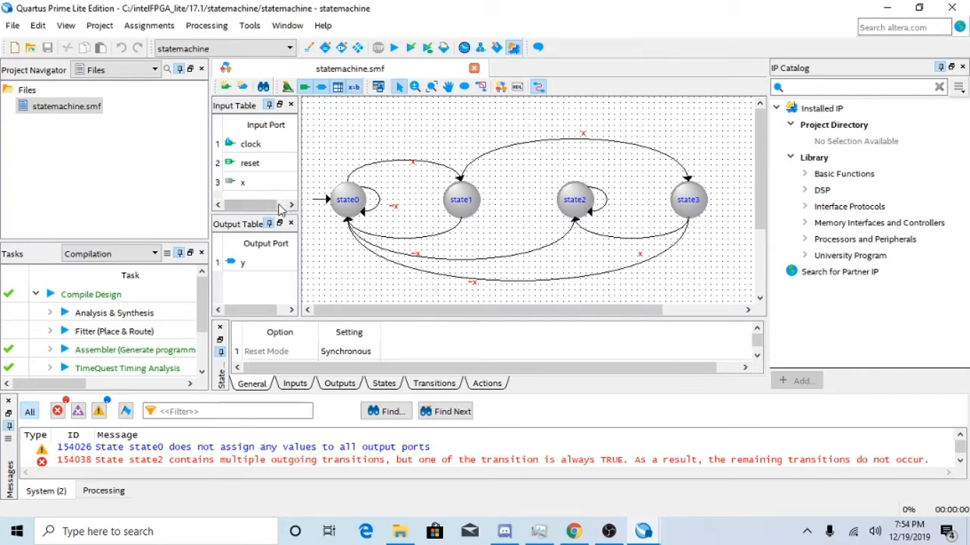
Examine the reset options of the state machine and the messages from the failed VHDL generation.
{"action": "scroll", "coordinate": [322, 356], "scroll_direction": "down", "scroll_amount": 1}
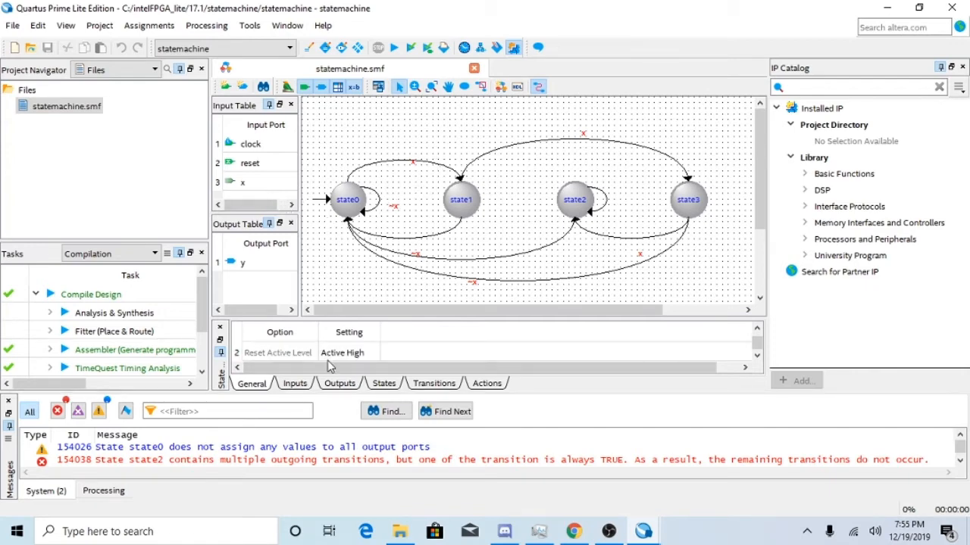
{"action": "scroll", "coordinate": [311, 361], "scroll_direction": "up", "scroll_amount": 1}
{"action": "scroll", "coordinate": [307, 359], "scroll_direction": "down", "scroll_amount": 1}
{"action": "scroll", "coordinate": [326, 451], "scroll_direction": "down", "scroll_amount": 1}
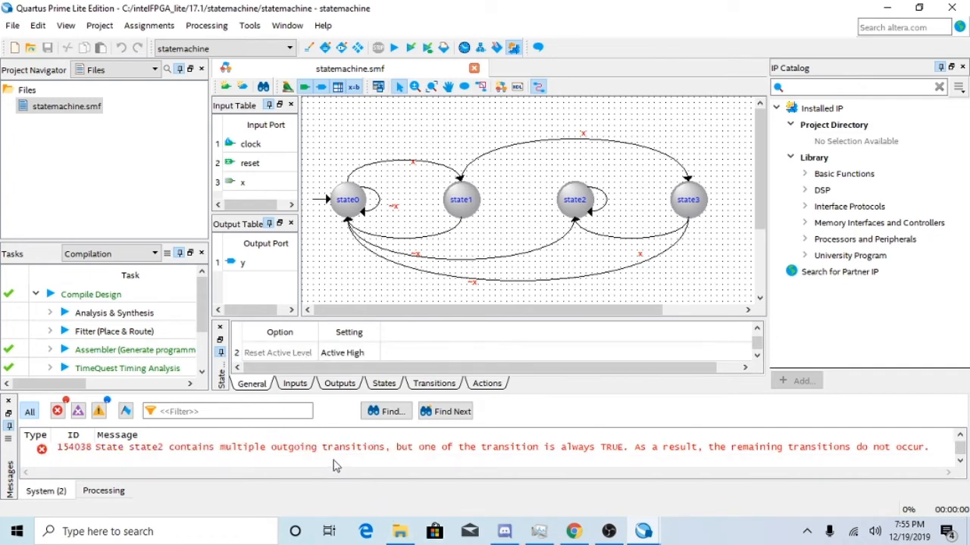
{"action": "scroll", "coordinate": [336, 466], "scroll_direction": "up", "scroll_amount": 1}
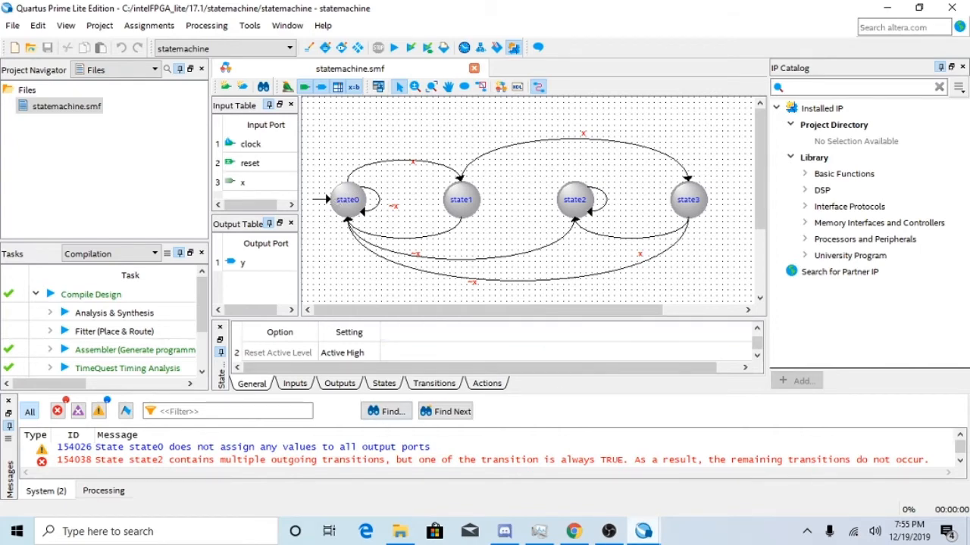
{"action": "mouse_move", "coordinate": [656, 537]}
{"action": "mouse_move", "coordinate": [736, 494]}
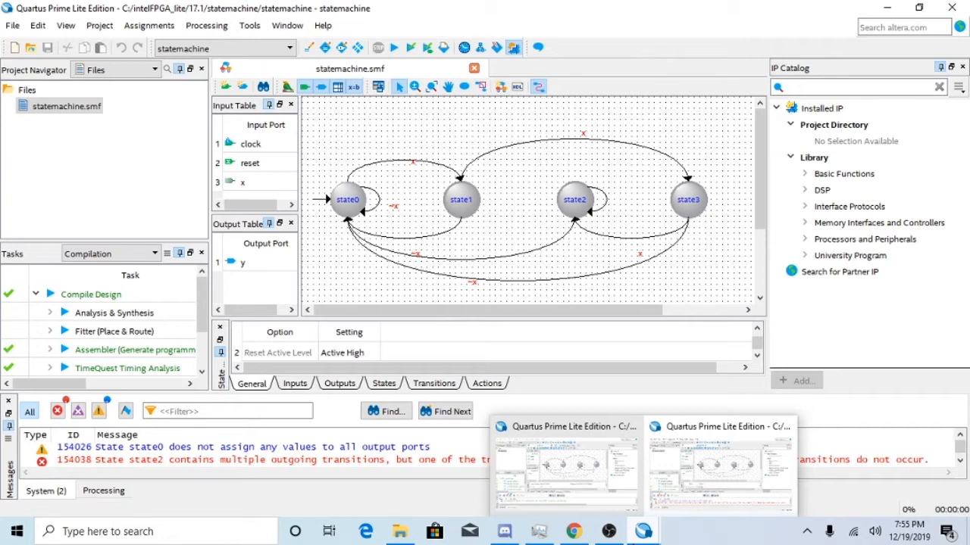
Review the transition conditions of the state machine row by row, down to the state2 self-transition.
{"action": "left_click", "coordinate": [435, 383]}
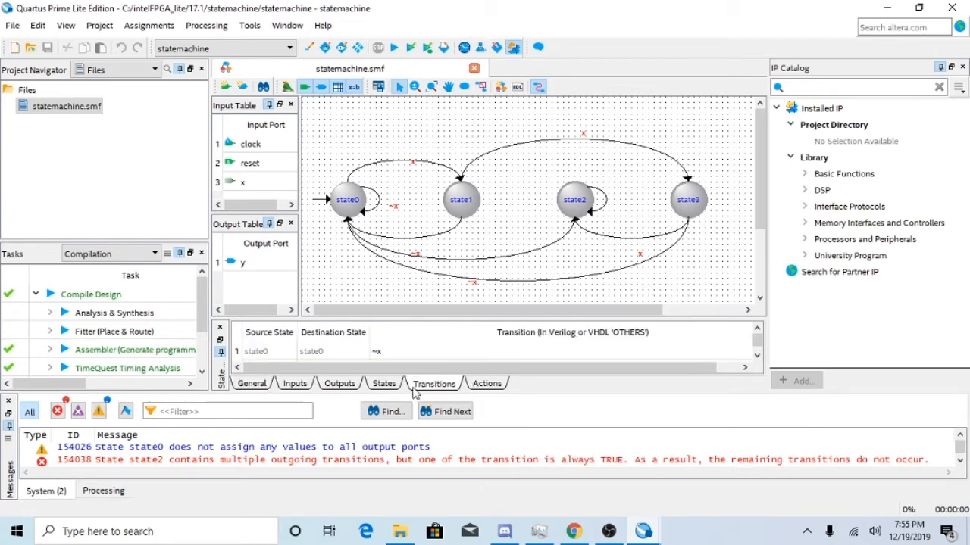
{"action": "scroll", "coordinate": [402, 342], "scroll_direction": "down", "scroll_amount": 1}
{"action": "scroll", "coordinate": [398, 349], "scroll_direction": "down", "scroll_amount": 1}
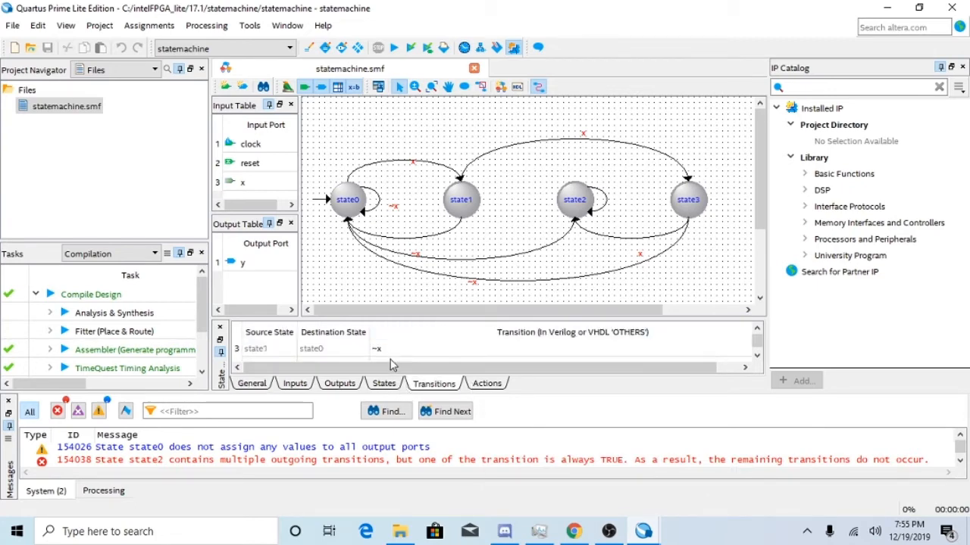
{"action": "scroll", "coordinate": [390, 361], "scroll_direction": "down", "scroll_amount": 1}
{"action": "scroll", "coordinate": [390, 361], "scroll_direction": "down", "scroll_amount": 1}
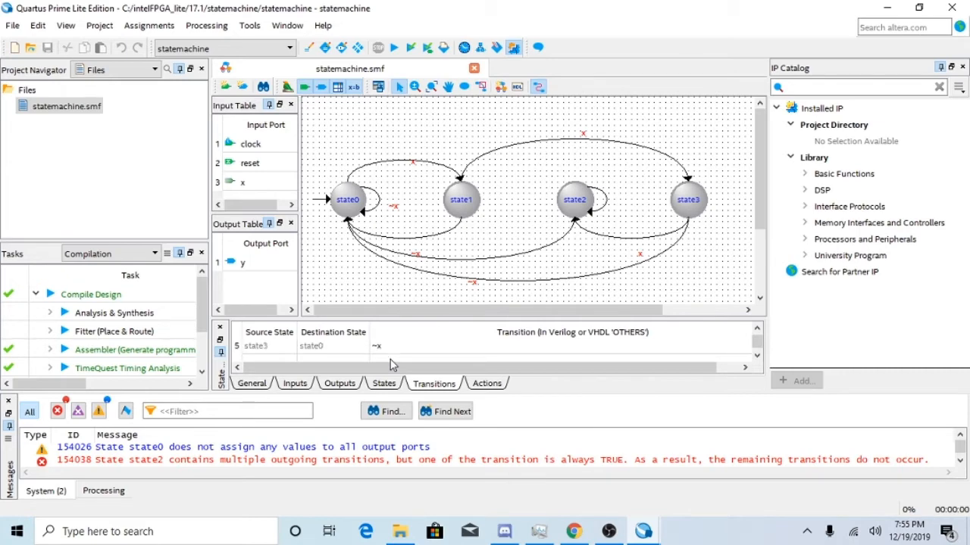
{"action": "scroll", "coordinate": [390, 360], "scroll_direction": "down", "scroll_amount": 1}
{"action": "scroll", "coordinate": [390, 359], "scroll_direction": "down", "scroll_amount": 2}
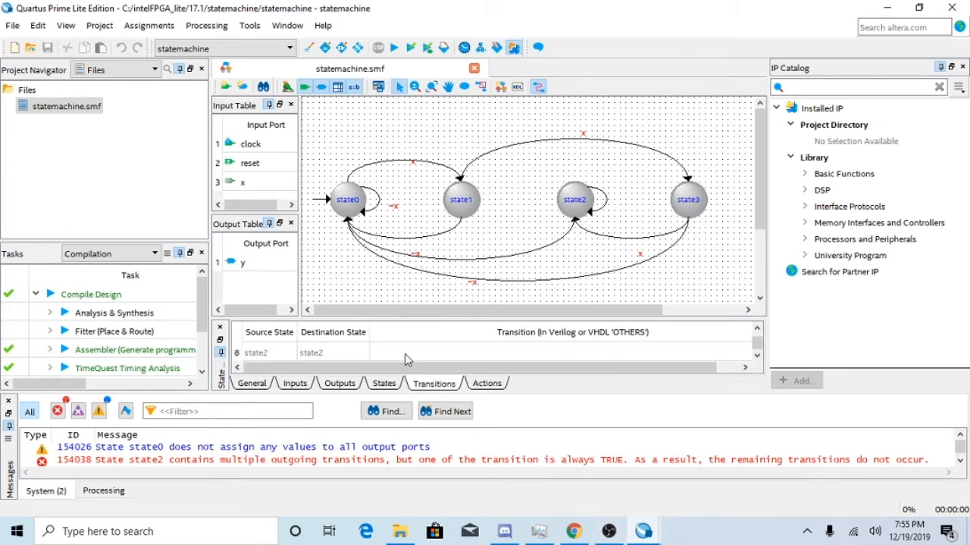
{"action": "scroll", "coordinate": [405, 360], "scroll_direction": "up", "scroll_amount": 1}
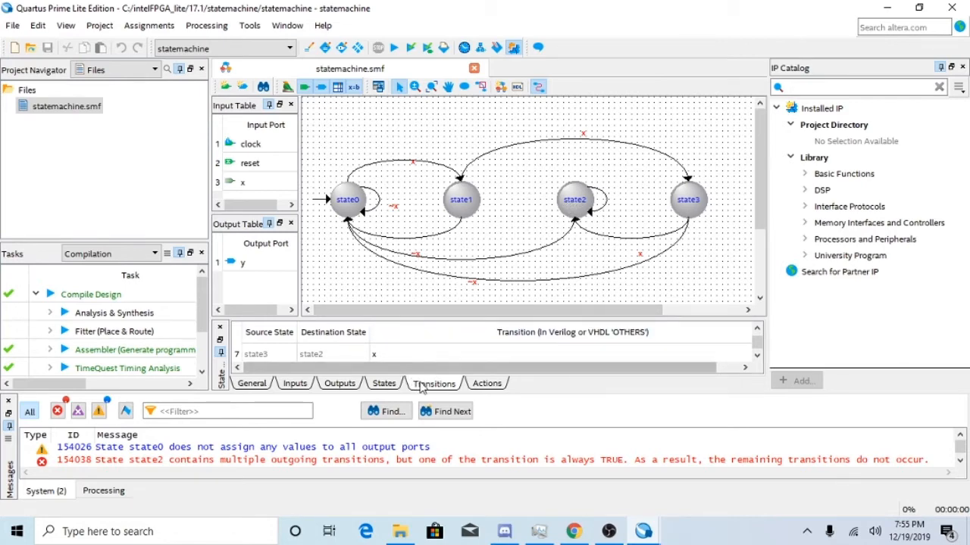
{"action": "left_click", "coordinate": [502, 87]}
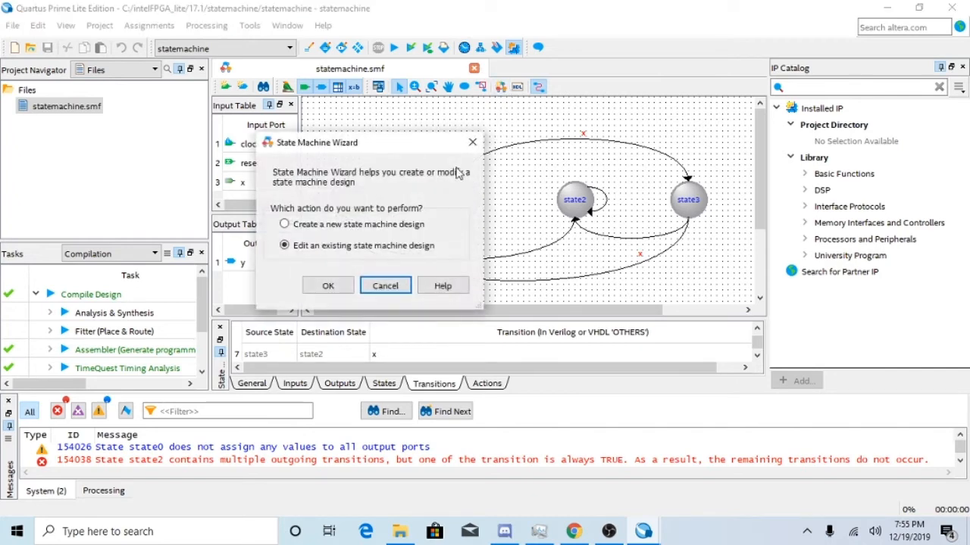
{"action": "left_click", "coordinate": [326, 285]}
{"action": "left_click", "coordinate": [470, 171]}
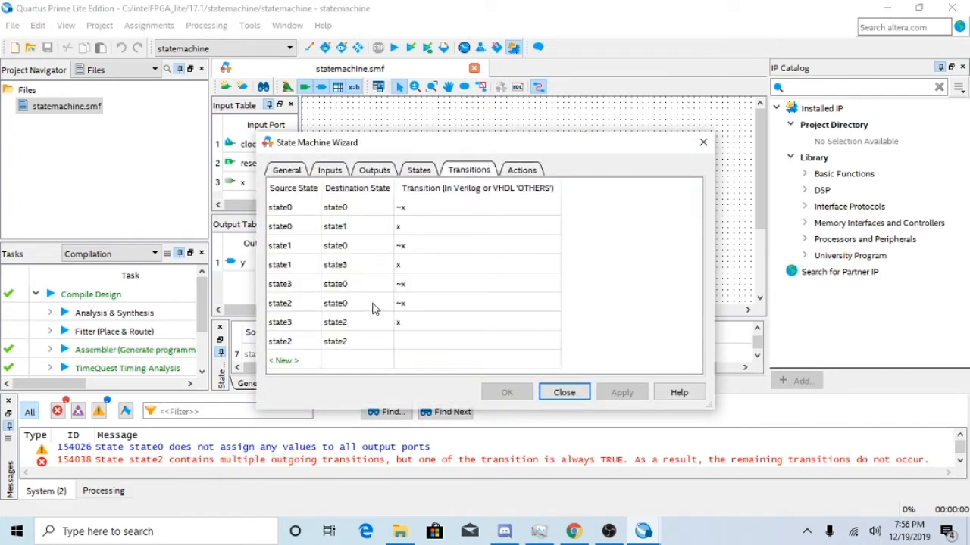
{"action": "double_click", "coordinate": [426, 340]}
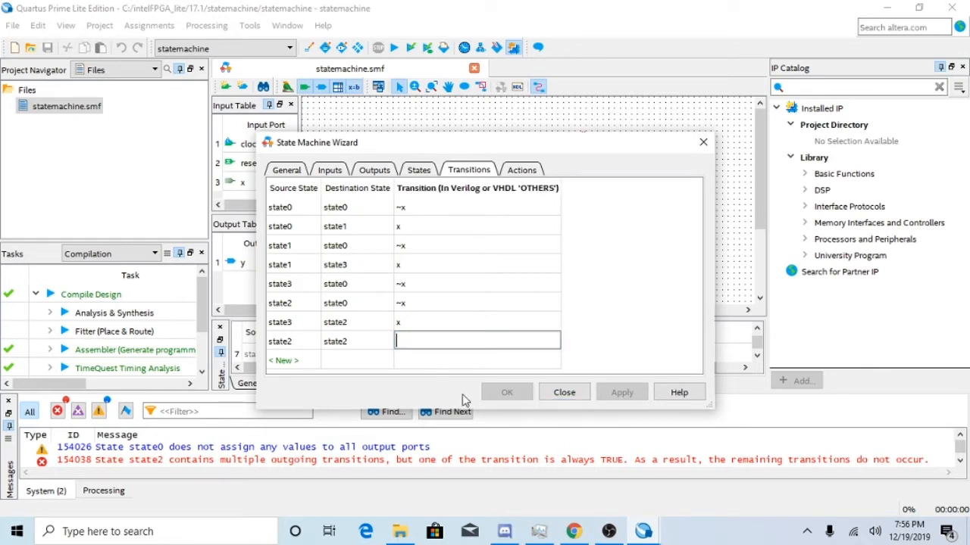
{"action": "type", "text": "x"}
{"action": "left_click", "coordinate": [281, 171]}
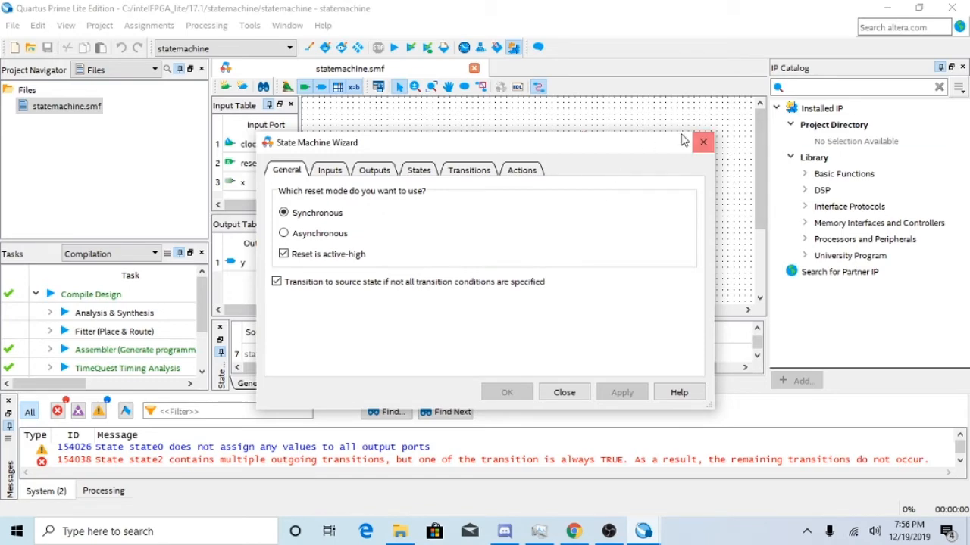
{"action": "left_click", "coordinate": [703, 142]}
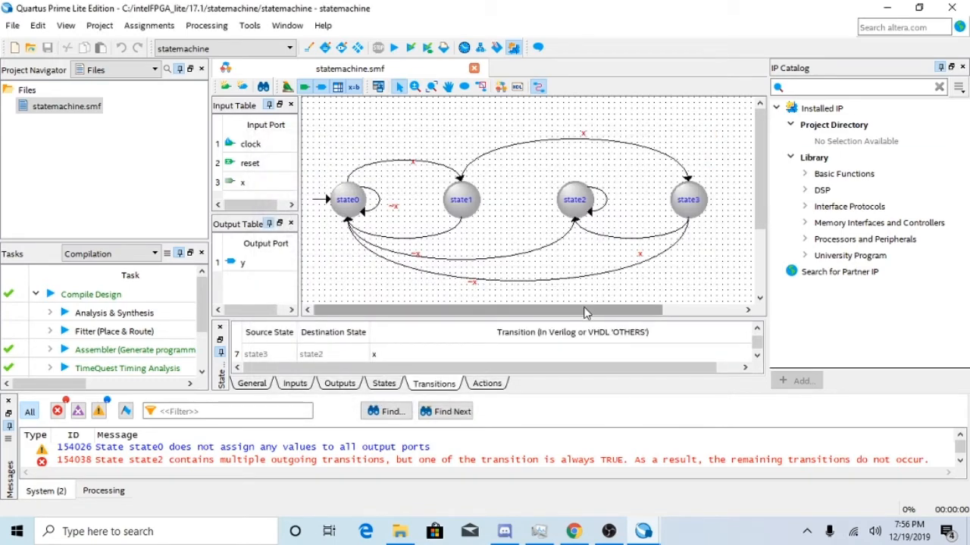
Examine the state diagram and its transition list again, checking the condition on each transition.
{"action": "scroll", "coordinate": [550, 256], "scroll_direction": "down", "scroll_amount": 2}
{"action": "scroll", "coordinate": [550, 256], "scroll_direction": "up", "scroll_amount": 1}
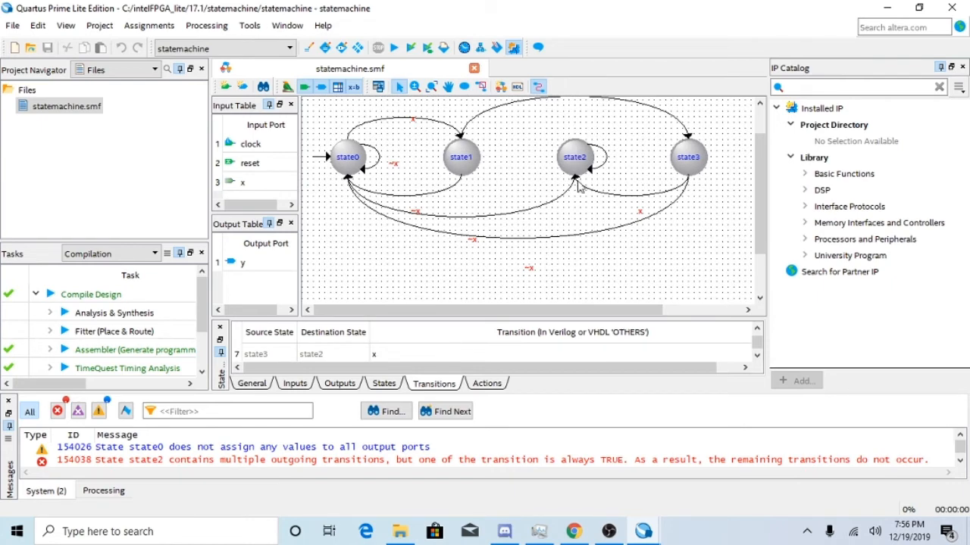
{"action": "scroll", "coordinate": [576, 212], "scroll_direction": "up", "scroll_amount": 1}
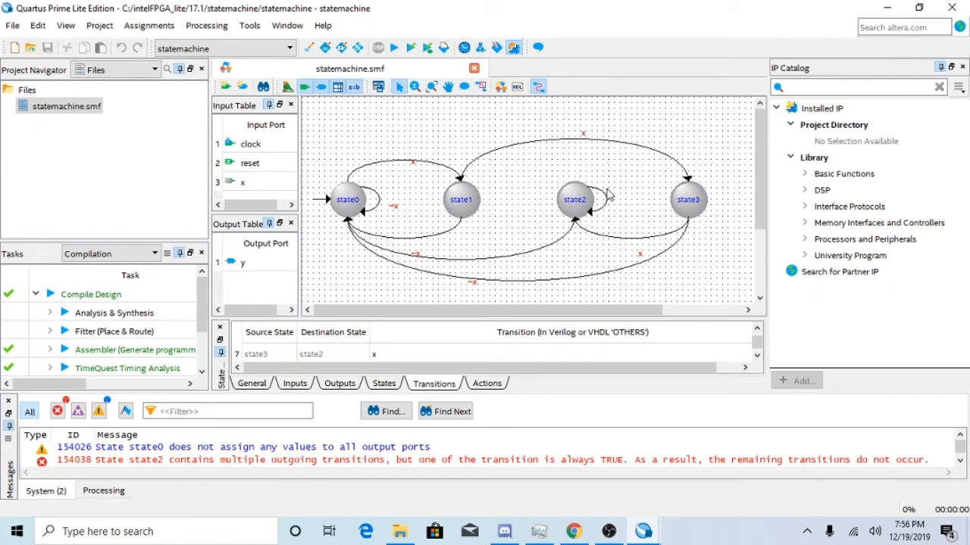
{"action": "scroll", "coordinate": [503, 350], "scroll_direction": "down", "scroll_amount": 1}
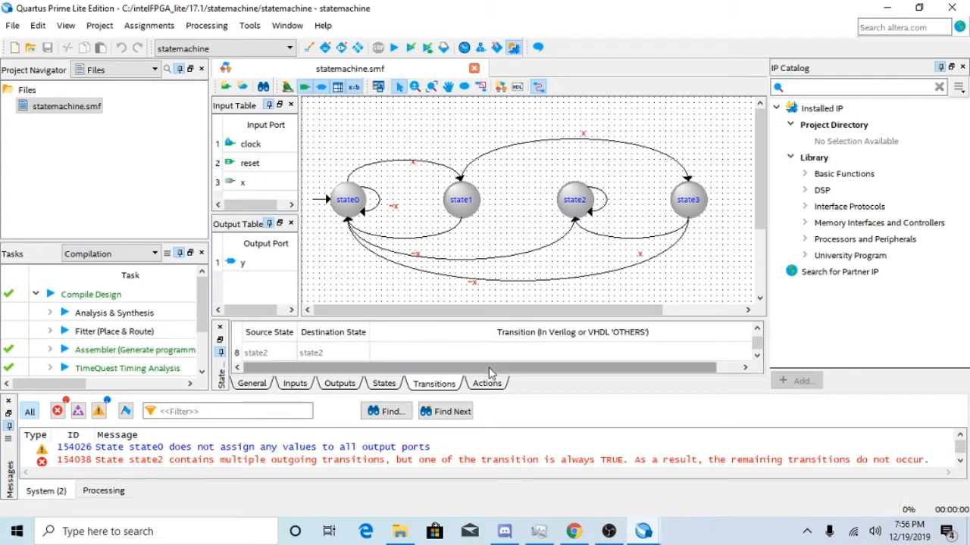
{"action": "scroll", "coordinate": [464, 369], "scroll_direction": "down", "scroll_amount": 1}
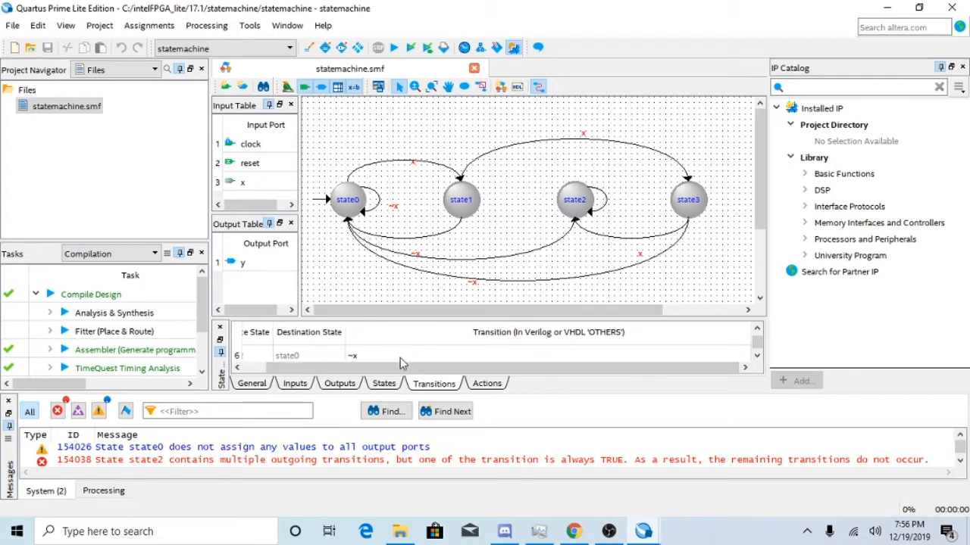
{"action": "scroll", "coordinate": [394, 371], "scroll_direction": "up", "scroll_amount": 1}
{"action": "scroll", "coordinate": [273, 358], "scroll_direction": "up", "scroll_amount": 7}
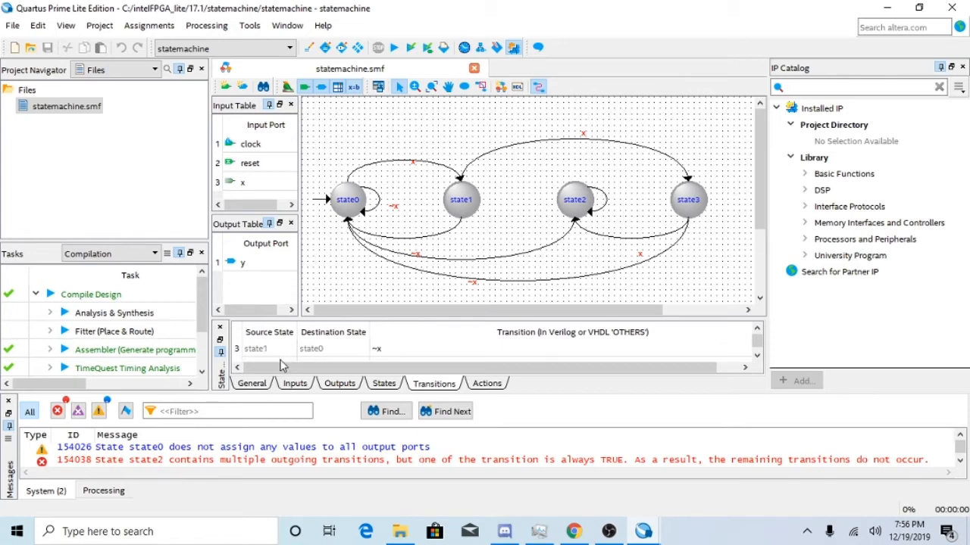
{"action": "scroll", "coordinate": [280, 365], "scroll_direction": "down", "scroll_amount": 1}
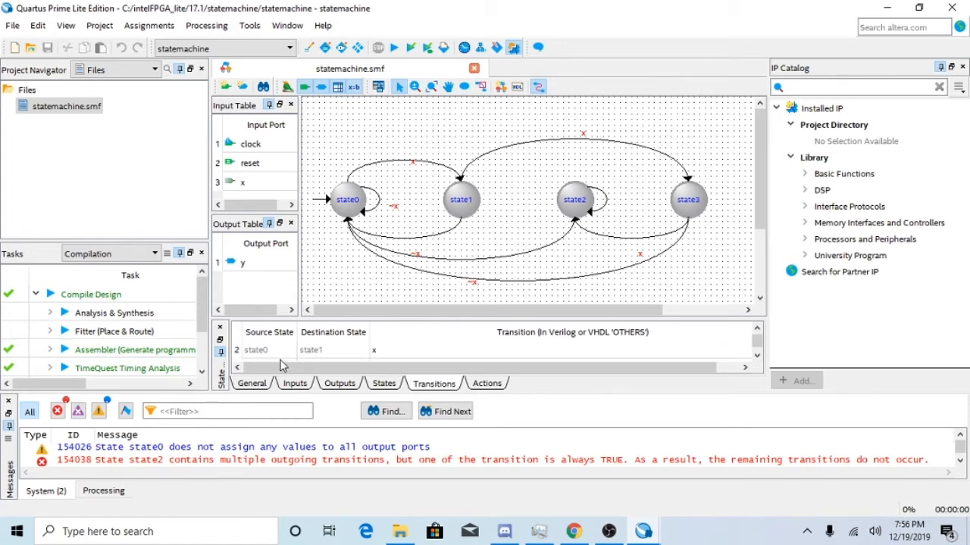
{"action": "scroll", "coordinate": [280, 366], "scroll_direction": "down", "scroll_amount": 1}
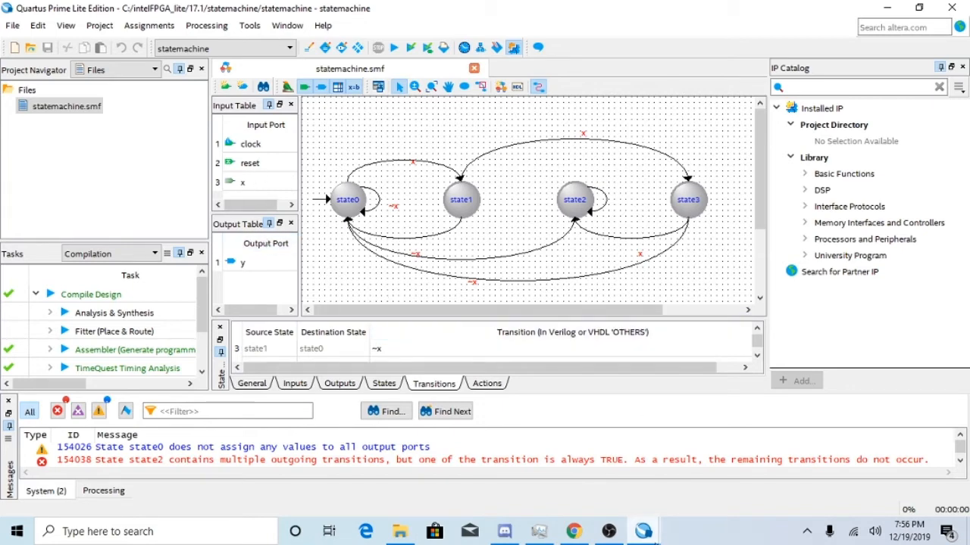
Check the state diagram in the table2 project for comparison and return to the statemachine project.
{"action": "mouse_move", "coordinate": [646, 532]}
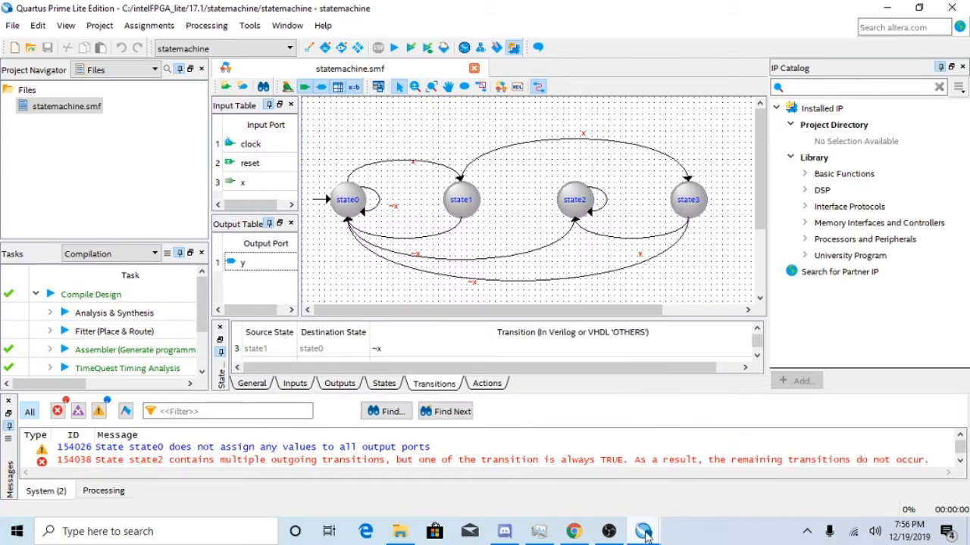
{"action": "left_click", "coordinate": [576, 460]}
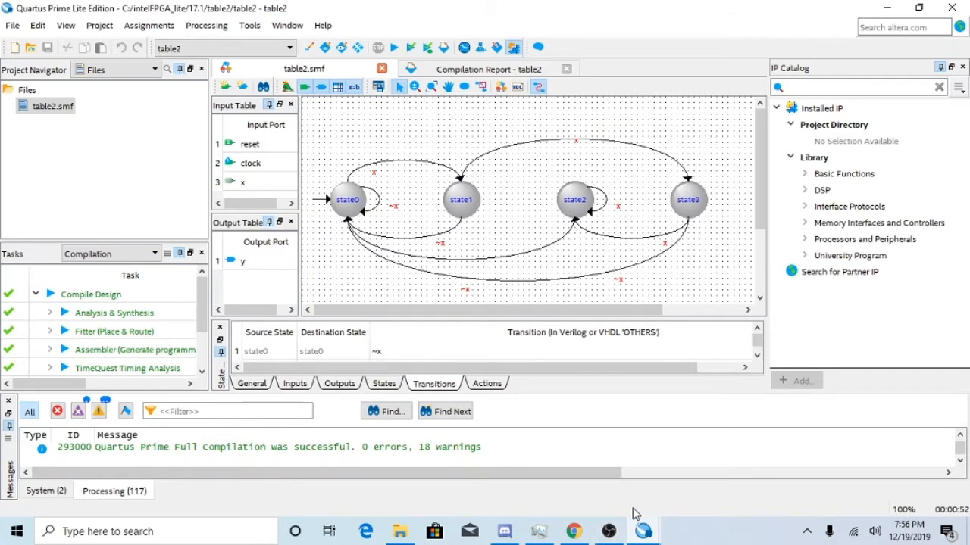
{"action": "mouse_move", "coordinate": [644, 535]}
{"action": "left_click", "coordinate": [710, 451]}
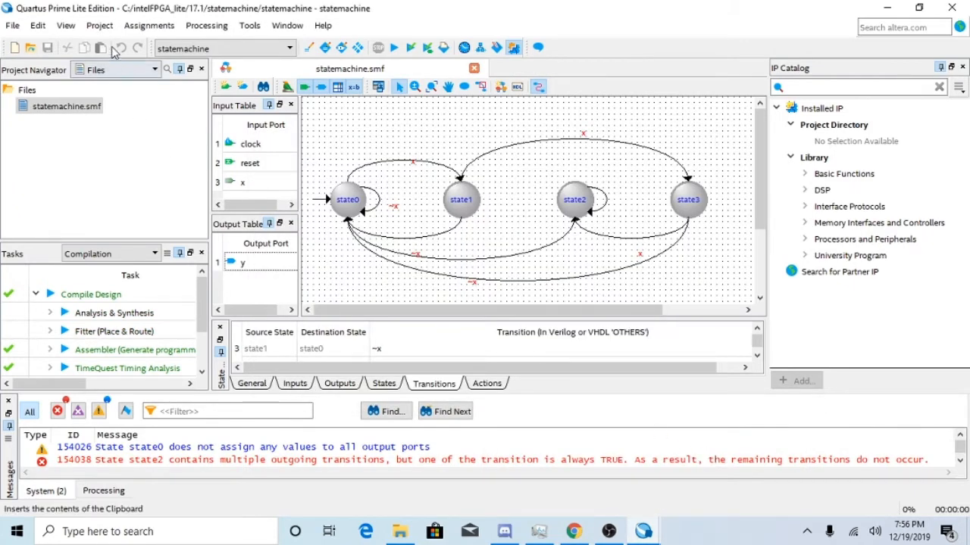
Edit the existing state machine in the State Machine Wizard, setting the state2-to-state2 transition condition to x and keeping the reset synchronous.
{"action": "left_click", "coordinate": [517, 87]}
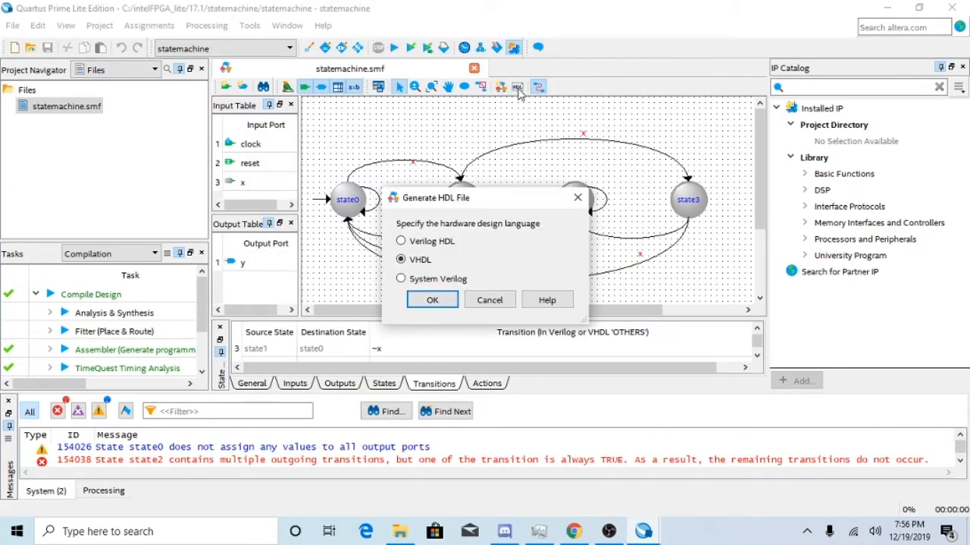
{"action": "left_click", "coordinate": [577, 198]}
{"action": "left_click", "coordinate": [500, 86]}
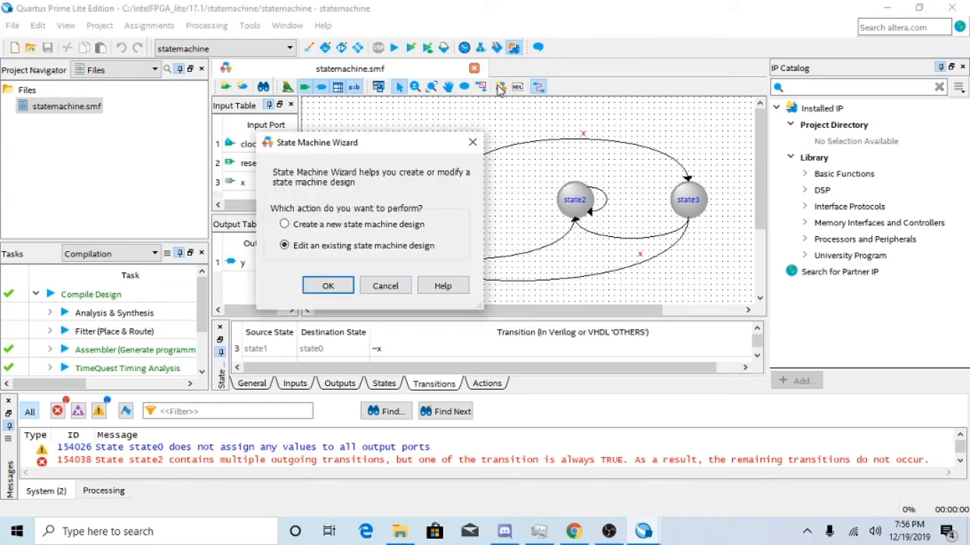
{"action": "left_click", "coordinate": [328, 287]}
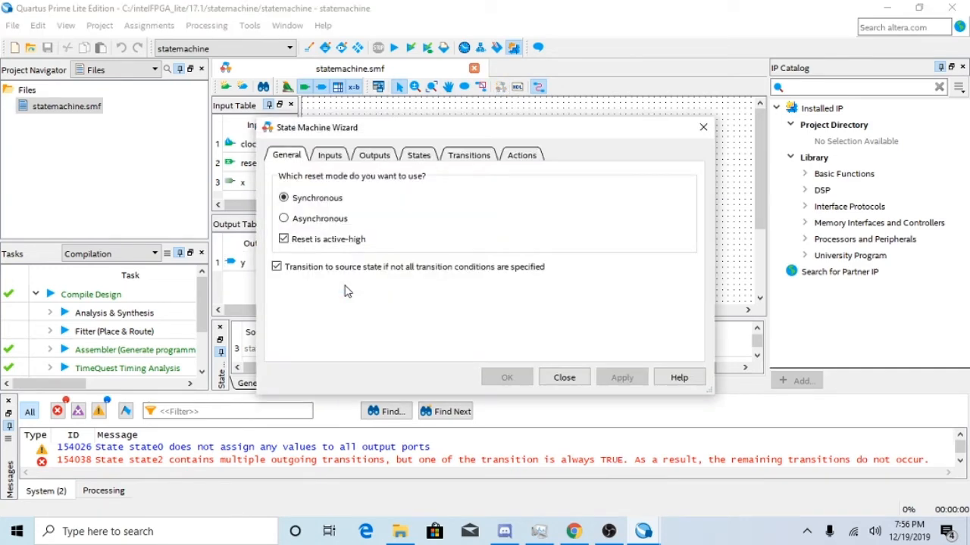
{"action": "left_click", "coordinate": [283, 218]}
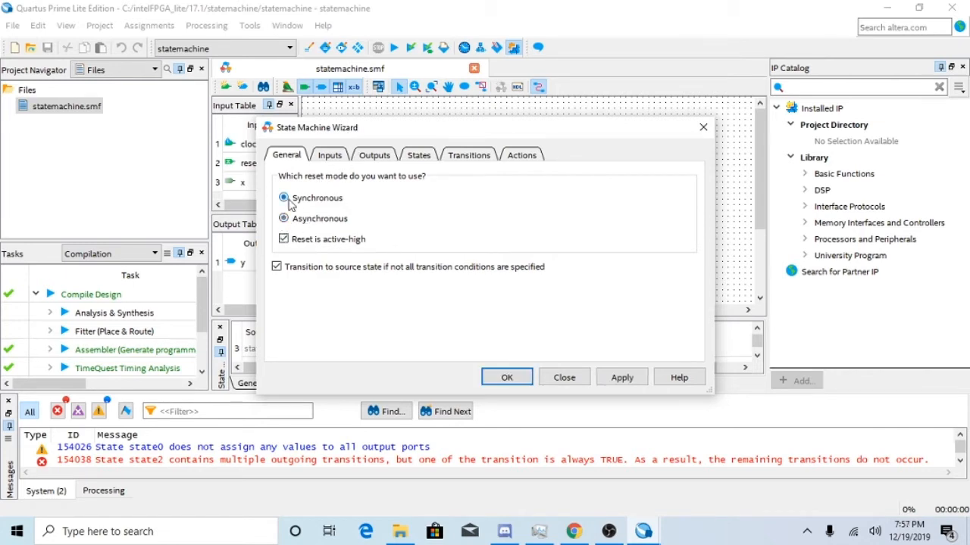
{"action": "left_click", "coordinate": [419, 156]}
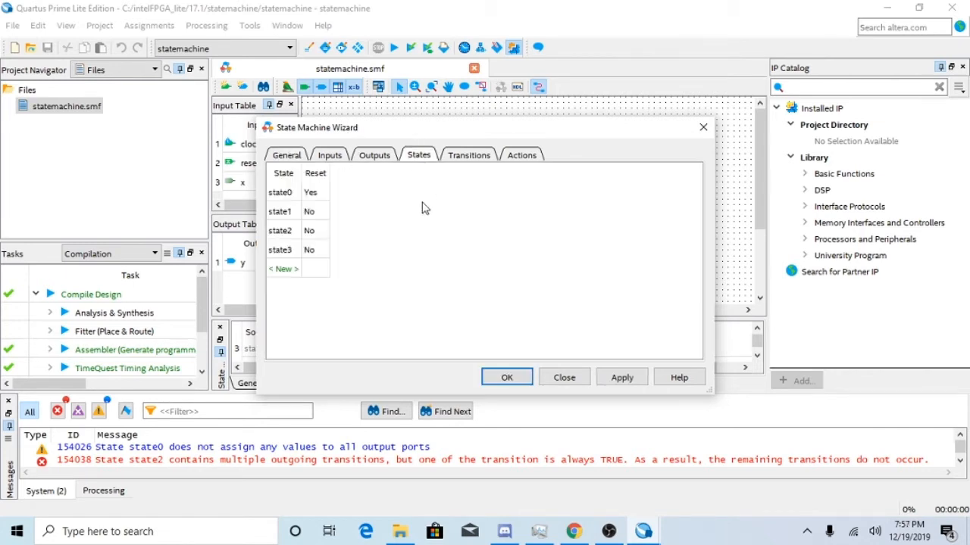
{"action": "left_click", "coordinate": [463, 158]}
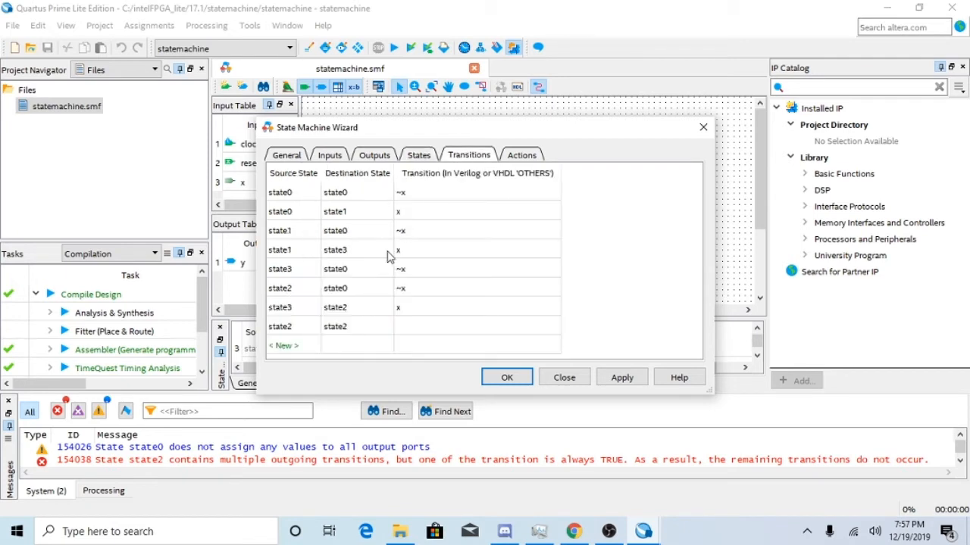
{"action": "left_click", "coordinate": [413, 326]}
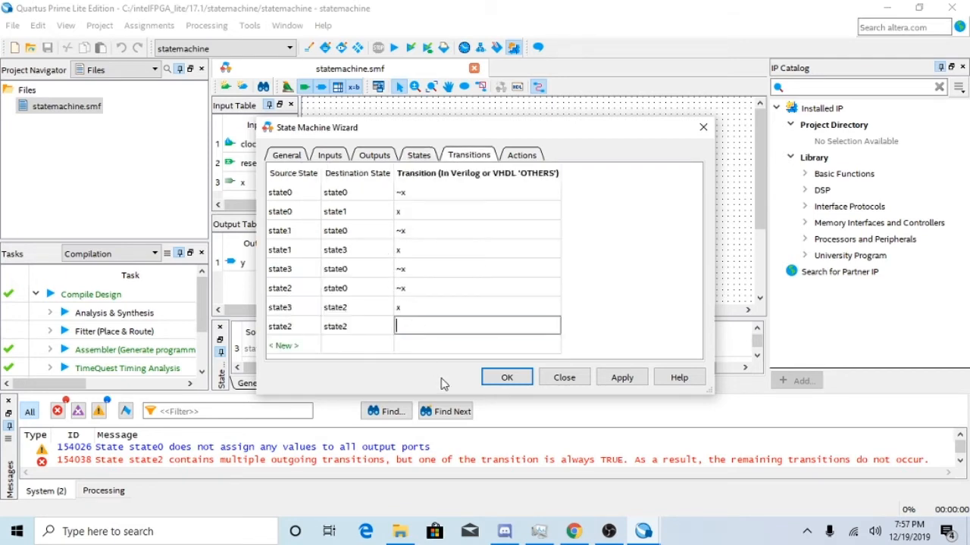
{"action": "type", "text": "x"}
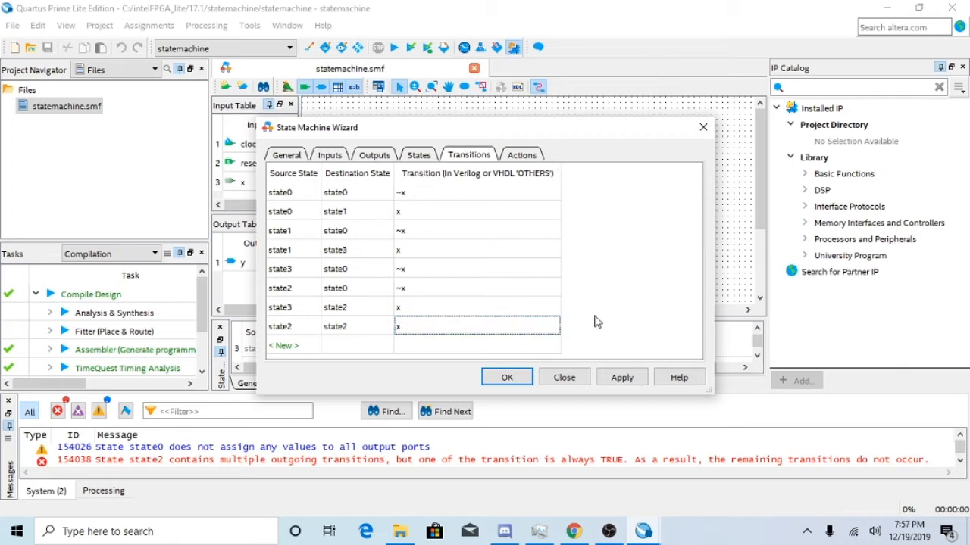
{"action": "left_click", "coordinate": [538, 302]}
{"action": "left_click", "coordinate": [507, 377]}
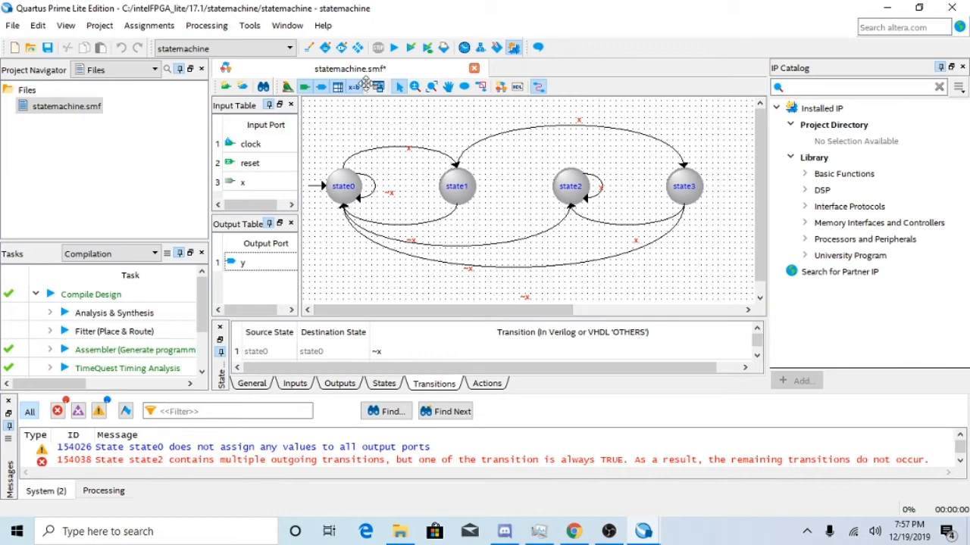
Generate a VHDL file from the state machine, saving the changes to statemachine.smf.
{"action": "left_click", "coordinate": [517, 87]}
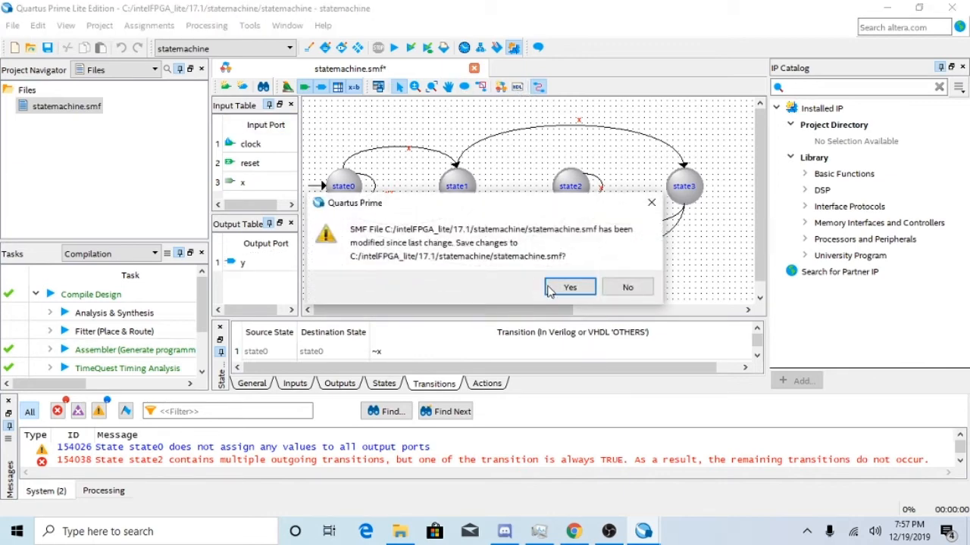
{"action": "left_click", "coordinate": [558, 289]}
{"action": "left_click", "coordinate": [431, 303]}
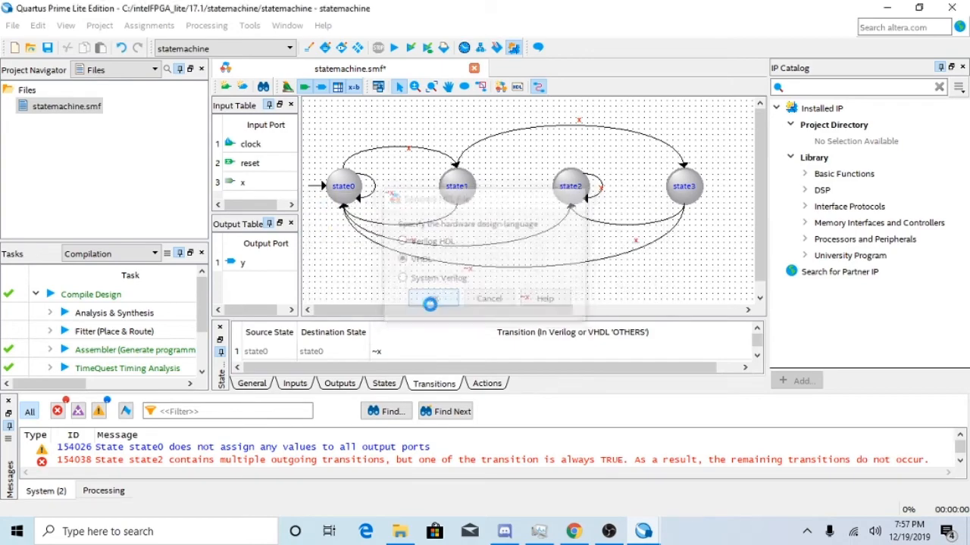
Review the generated statemachine.vhd code down through its state3 branch and close the text editor.
{"action": "scroll", "coordinate": [416, 334], "scroll_direction": "down", "scroll_amount": 20}
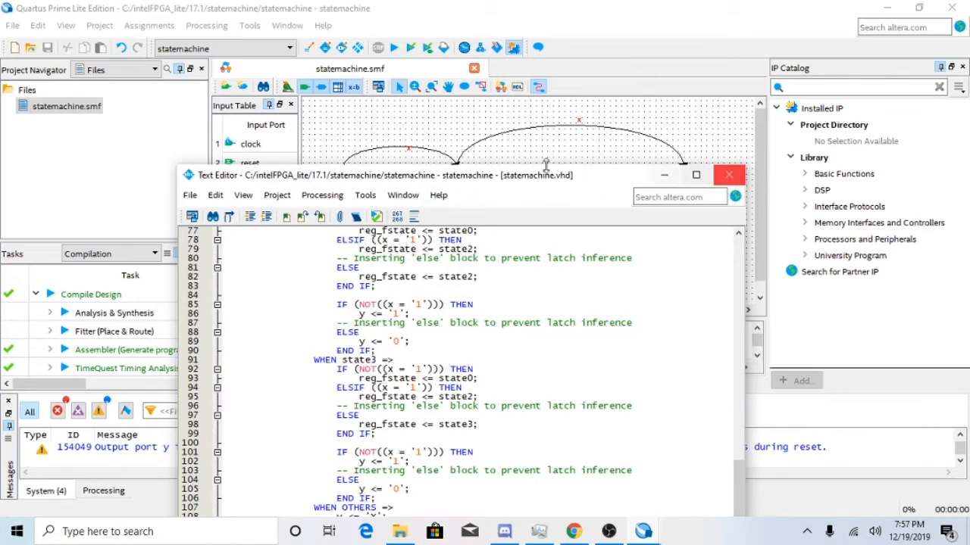
{"action": "left_click", "coordinate": [324, 196]}
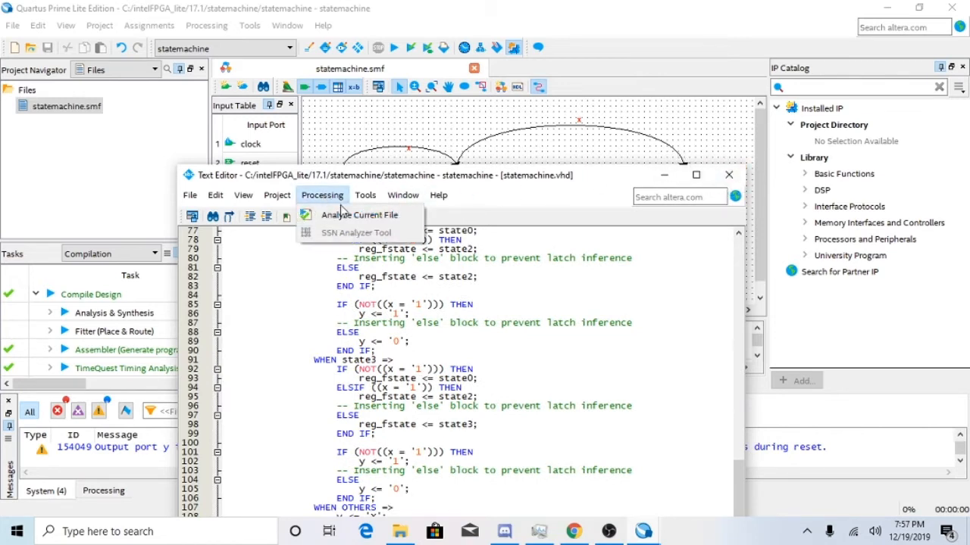
{"action": "left_click", "coordinate": [441, 174]}
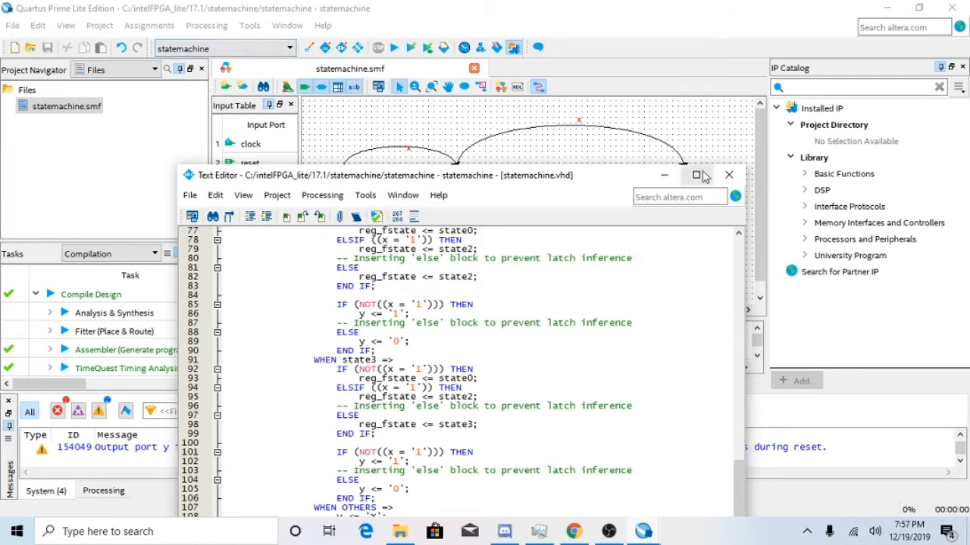
{"action": "left_click", "coordinate": [729, 175]}
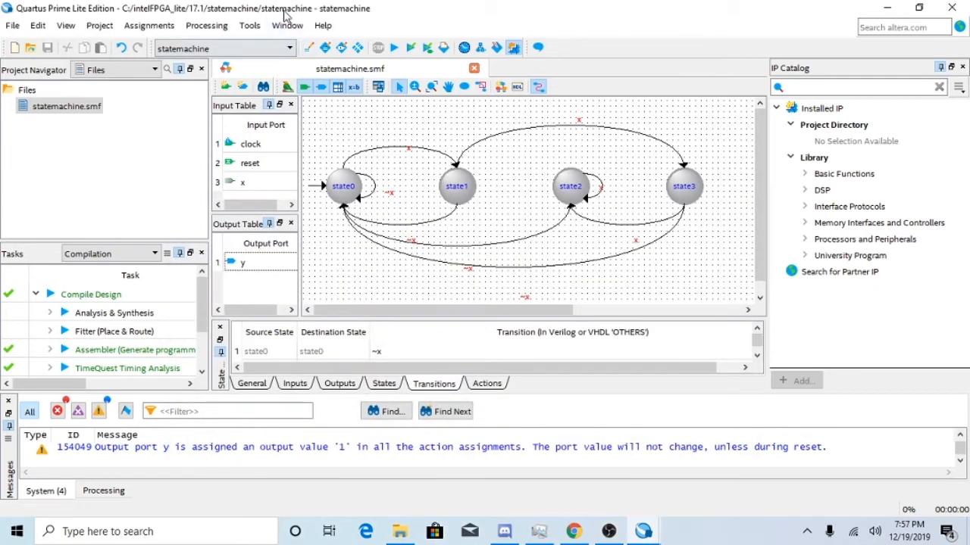
Start a full compilation of the statemachine project.
{"action": "left_click", "coordinate": [206, 25]}
{"action": "left_click", "coordinate": [256, 72]}
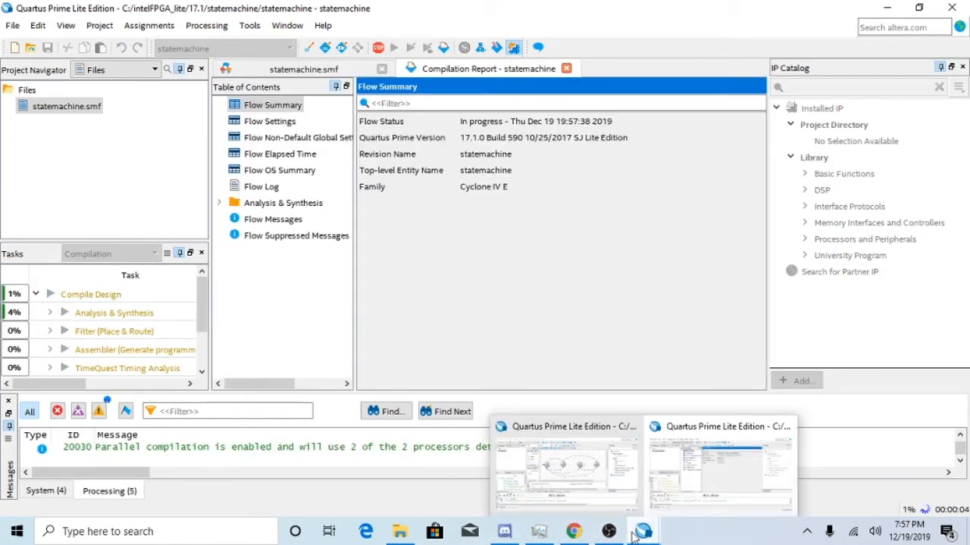
{"action": "left_click", "coordinate": [562, 506]}
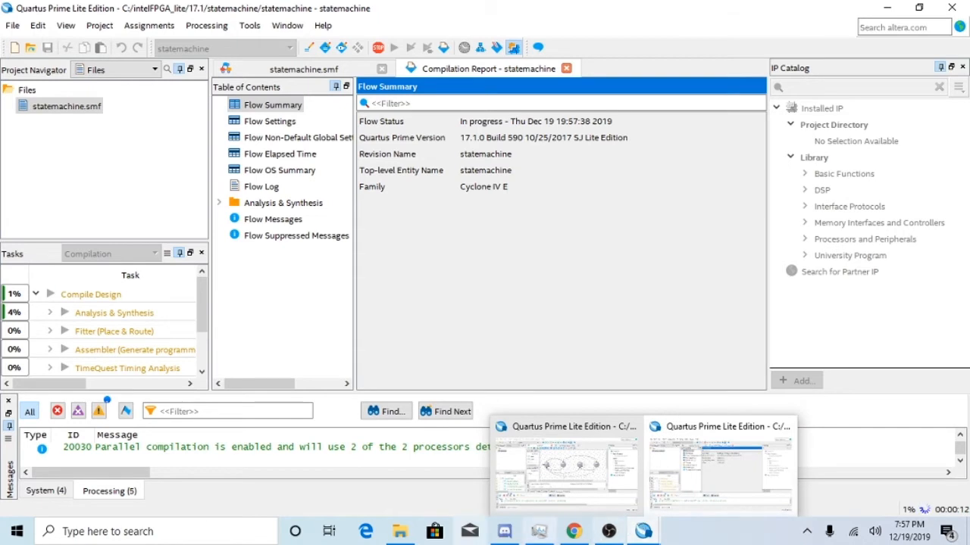
Search Windows for modelsim, launch ModelSim - Intel FPGA Starter Edition 10.5b and dismiss its welcome information.
{"action": "left_click", "coordinate": [146, 532]}
{"action": "type", "text": "modelsim"}
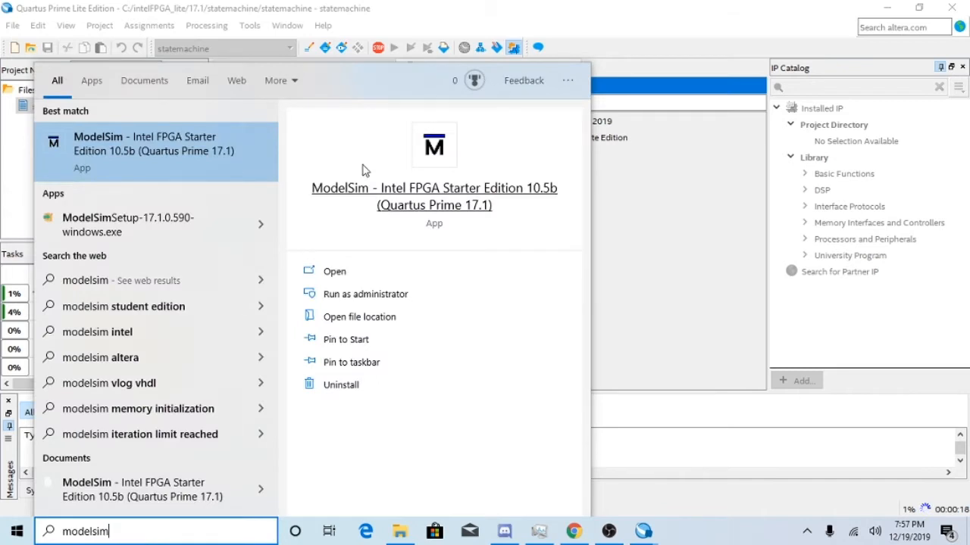
{"action": "left_click", "coordinate": [181, 163]}
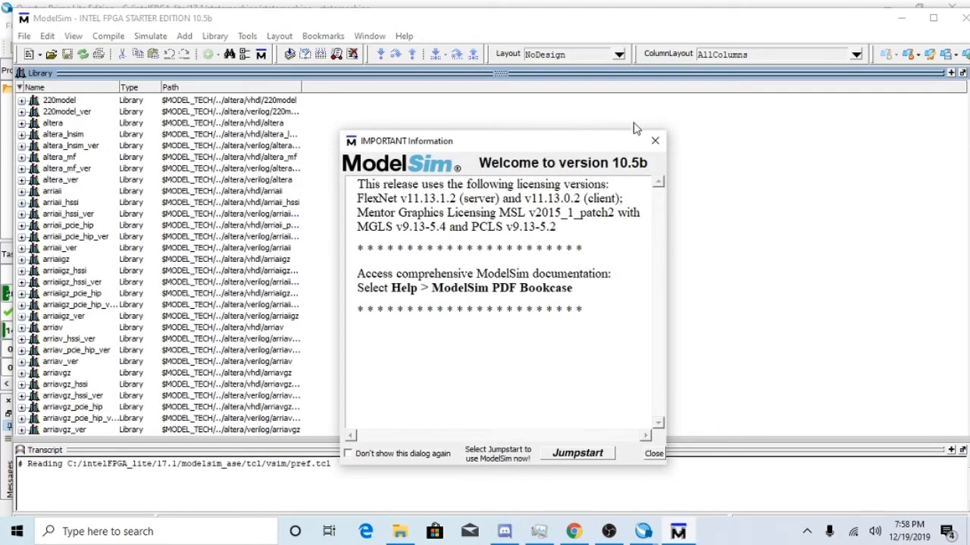
{"action": "left_click", "coordinate": [656, 141]}
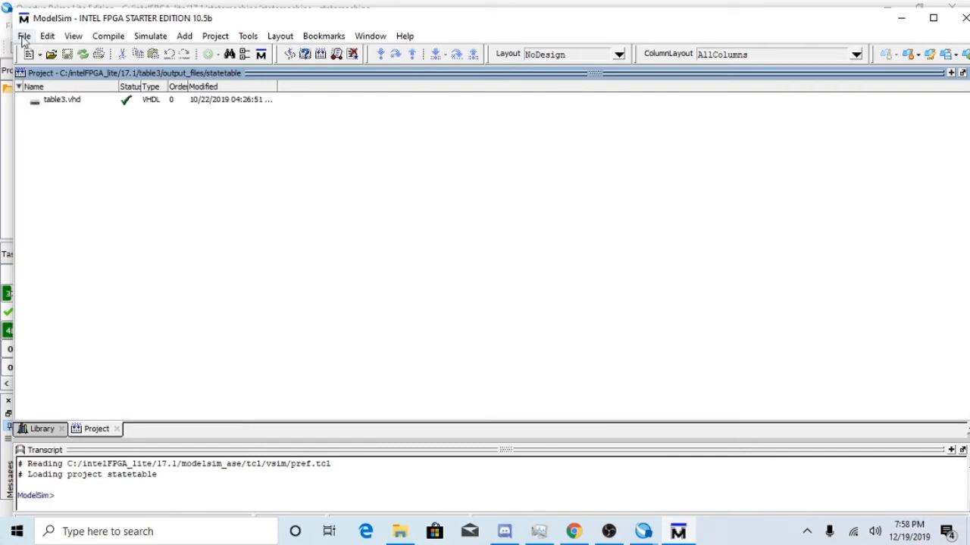
Begin a new ModelSim project, agreeing to close the currently open statetable project.
{"action": "left_click", "coordinate": [22, 75]}
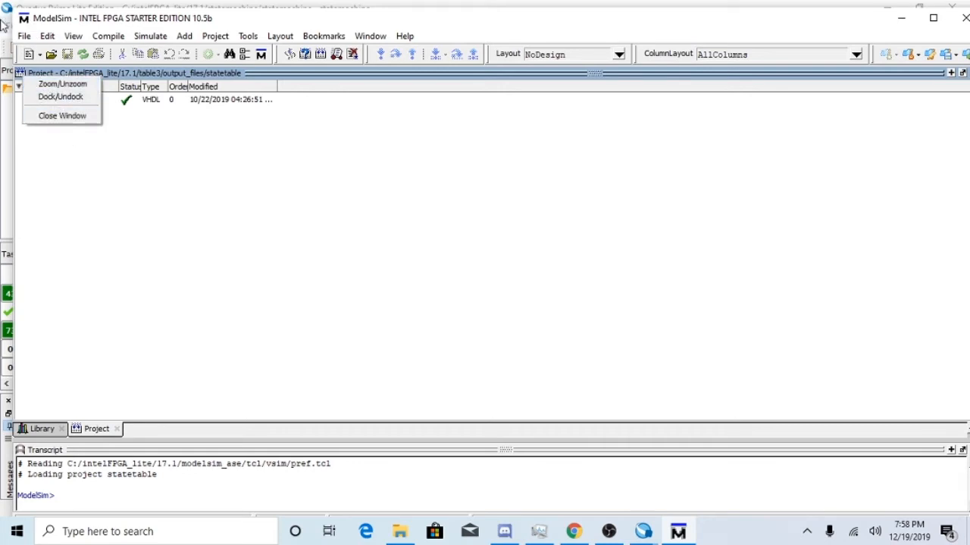
{"action": "left_click", "coordinate": [34, 47]}
{"action": "left_click", "coordinate": [25, 35]}
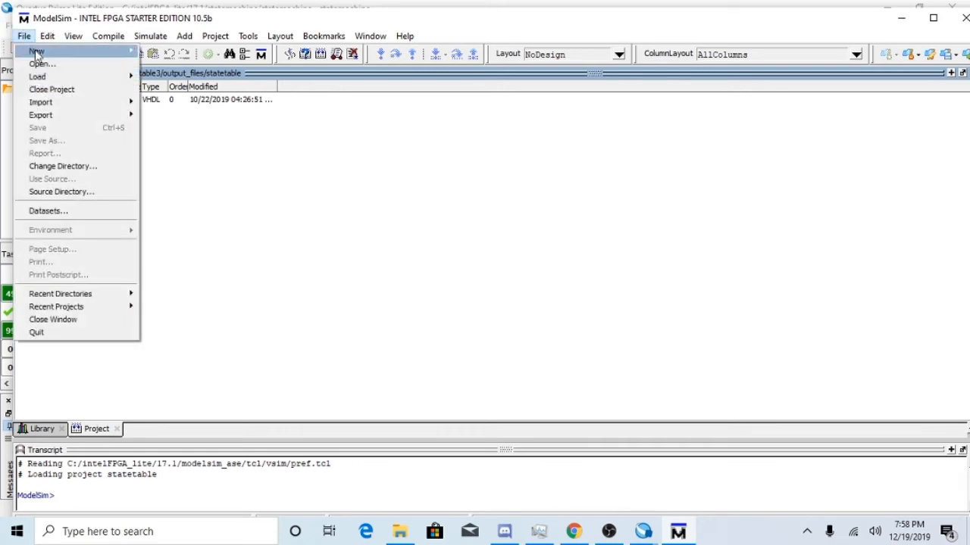
{"action": "mouse_move", "coordinate": [57, 56]}
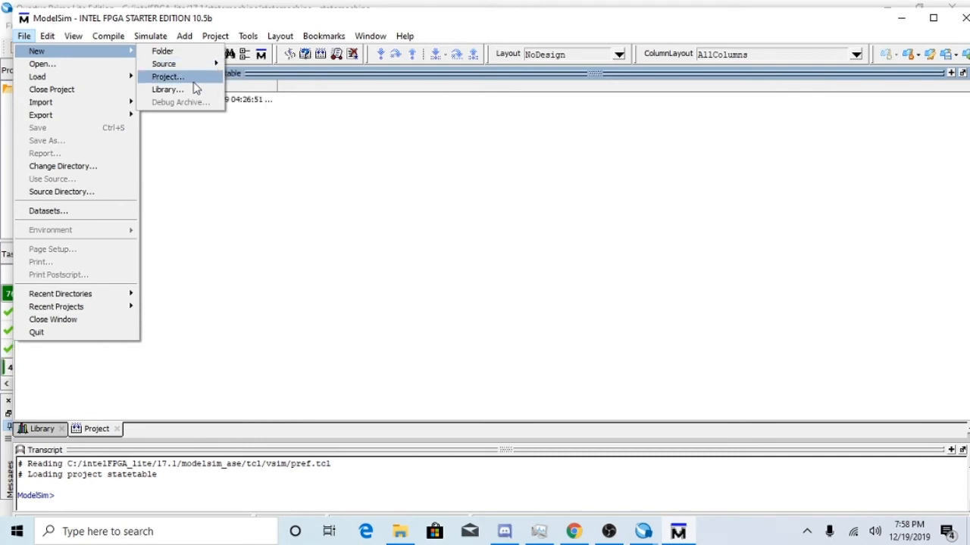
{"action": "left_click", "coordinate": [187, 79]}
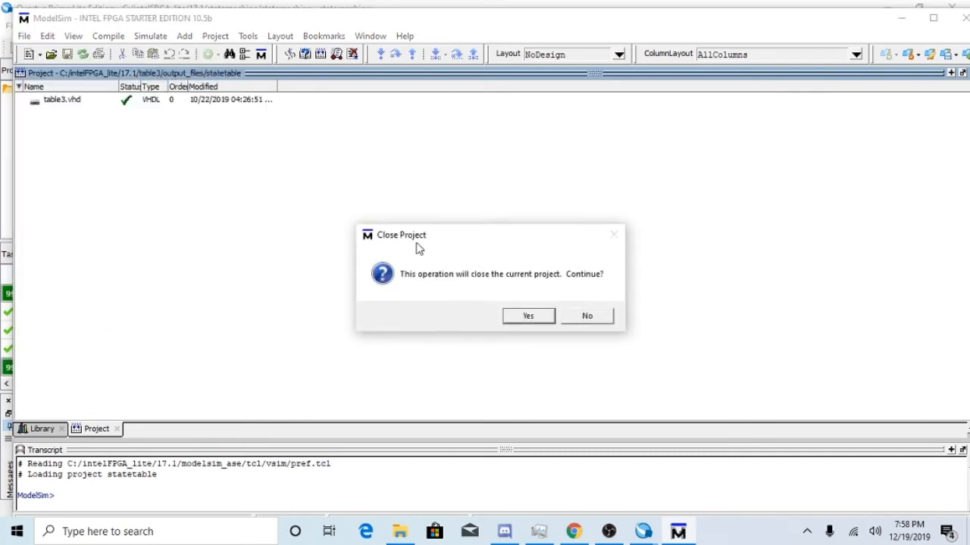
{"action": "left_click", "coordinate": [522, 318]}
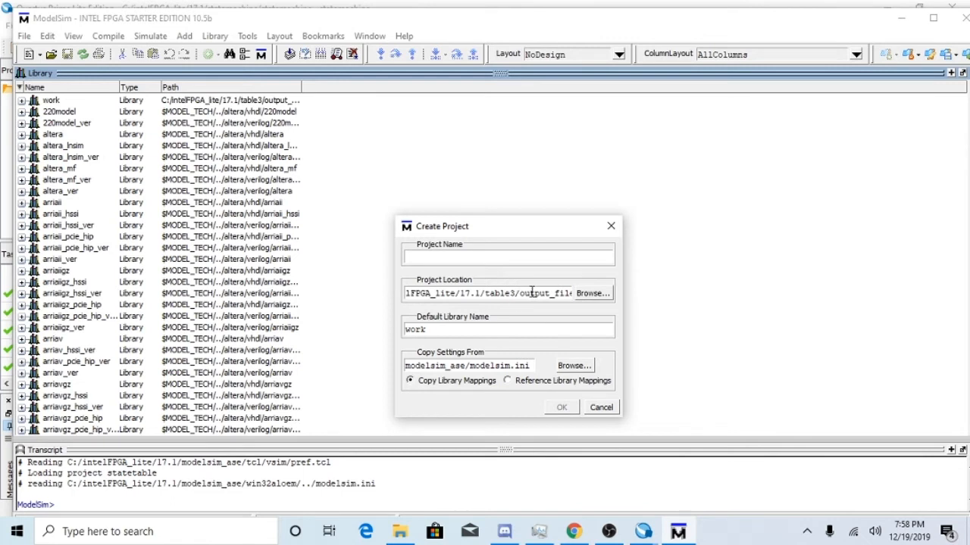
Create the project as statemachine, located in the output_files folder of intelFPGA_lite/17.1/statemachine, with default library work.
{"action": "left_click", "coordinate": [593, 295]}
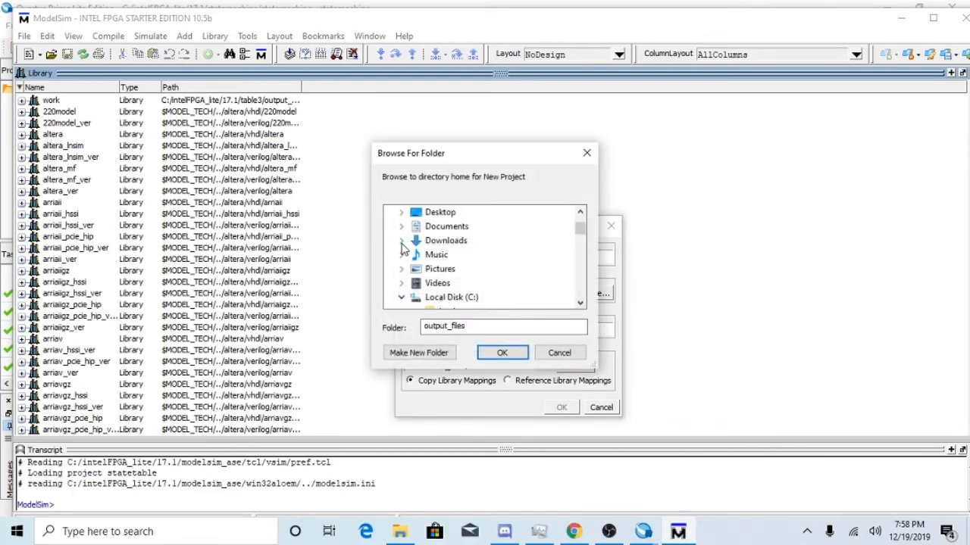
{"action": "scroll", "coordinate": [466, 274], "scroll_direction": "up", "scroll_amount": 2}
{"action": "scroll", "coordinate": [462, 276], "scroll_direction": "down", "scroll_amount": 2}
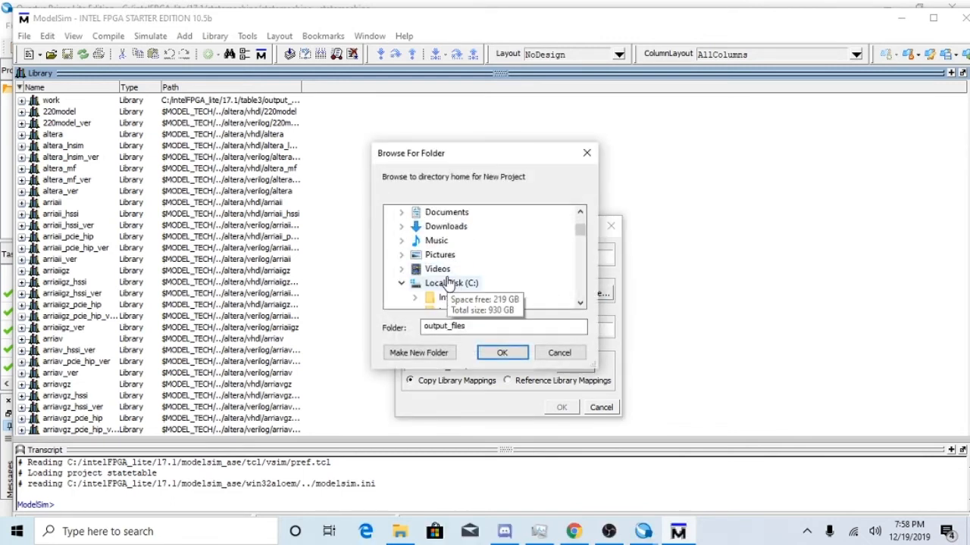
{"action": "scroll", "coordinate": [428, 317], "scroll_direction": "down", "scroll_amount": 3}
{"action": "scroll", "coordinate": [428, 285], "scroll_direction": "up", "scroll_amount": 2}
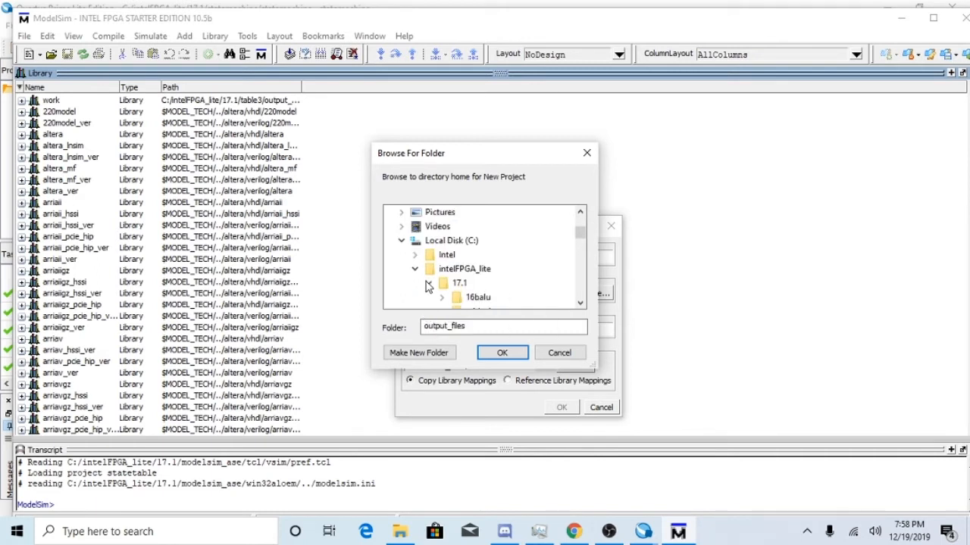
{"action": "scroll", "coordinate": [466, 296], "scroll_direction": "down", "scroll_amount": 3}
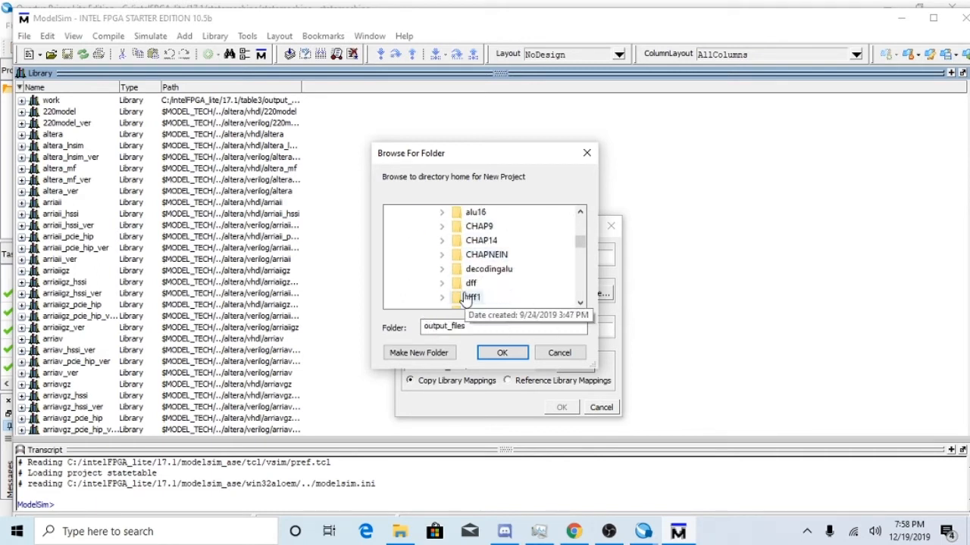
{"action": "scroll", "coordinate": [466, 296], "scroll_direction": "down", "scroll_amount": 3}
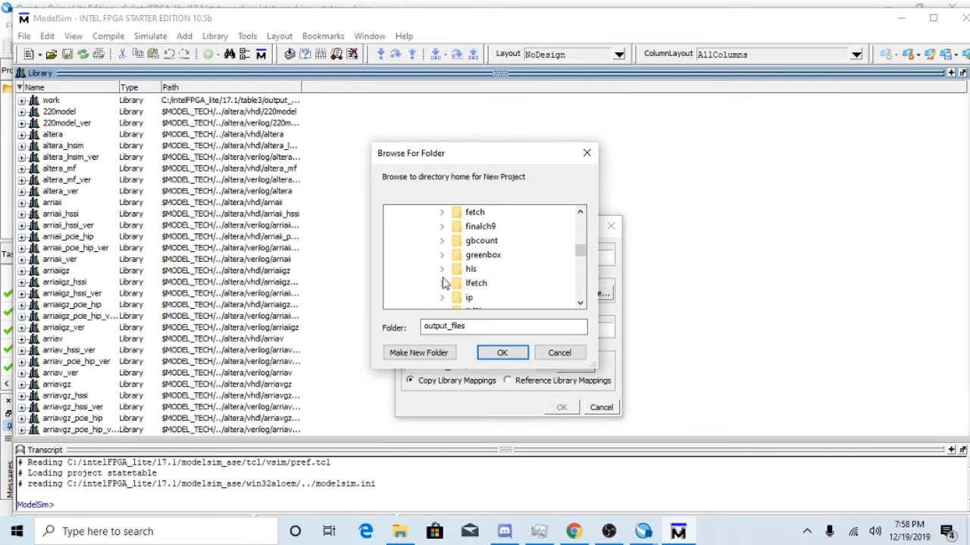
{"action": "scroll", "coordinate": [445, 283], "scroll_direction": "down", "scroll_amount": 6}
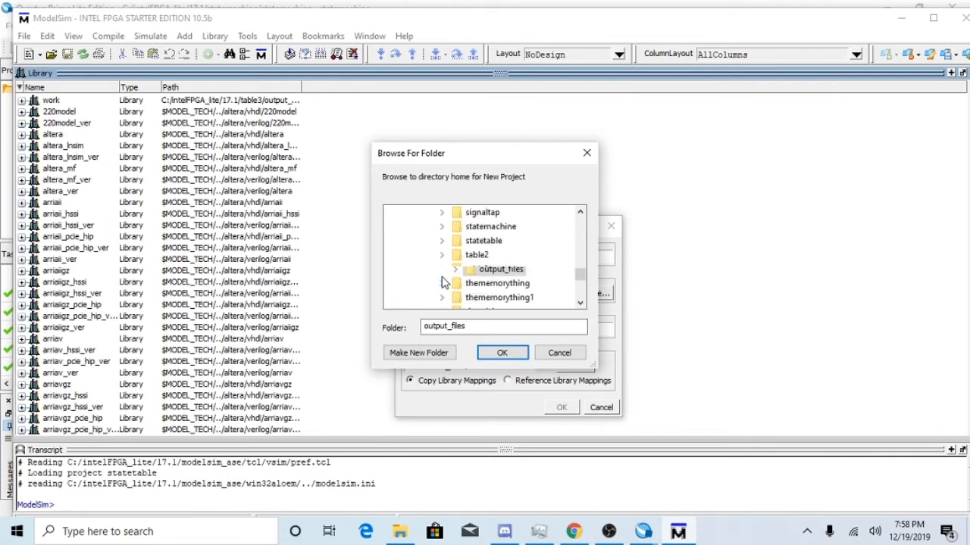
{"action": "left_click", "coordinate": [443, 228]}
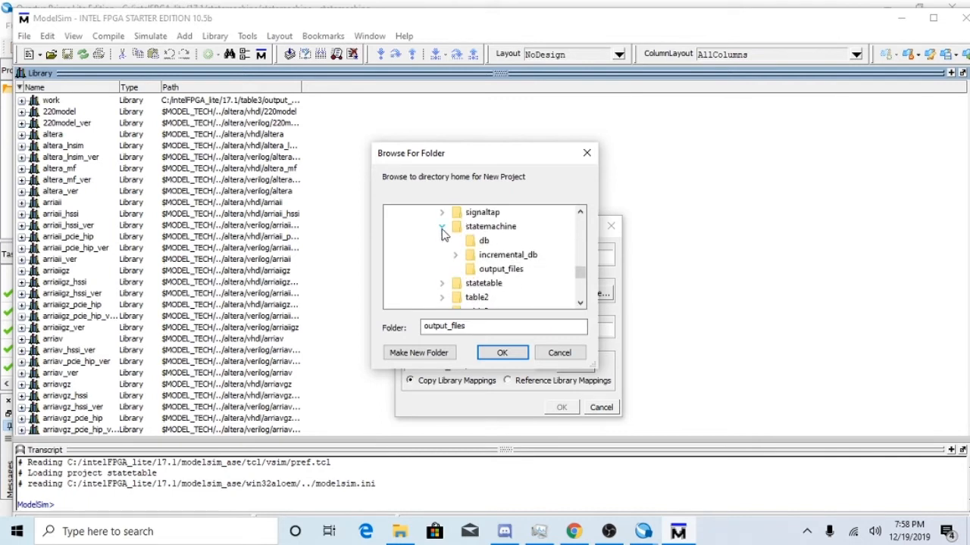
{"action": "left_click", "coordinate": [492, 270]}
{"action": "left_click", "coordinate": [502, 356]}
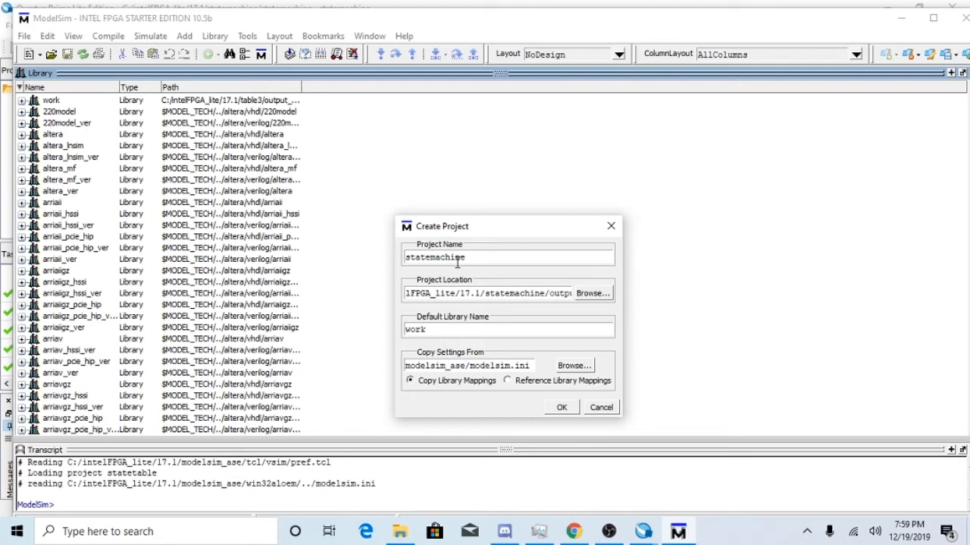
{"action": "left_click", "coordinate": [565, 410]}
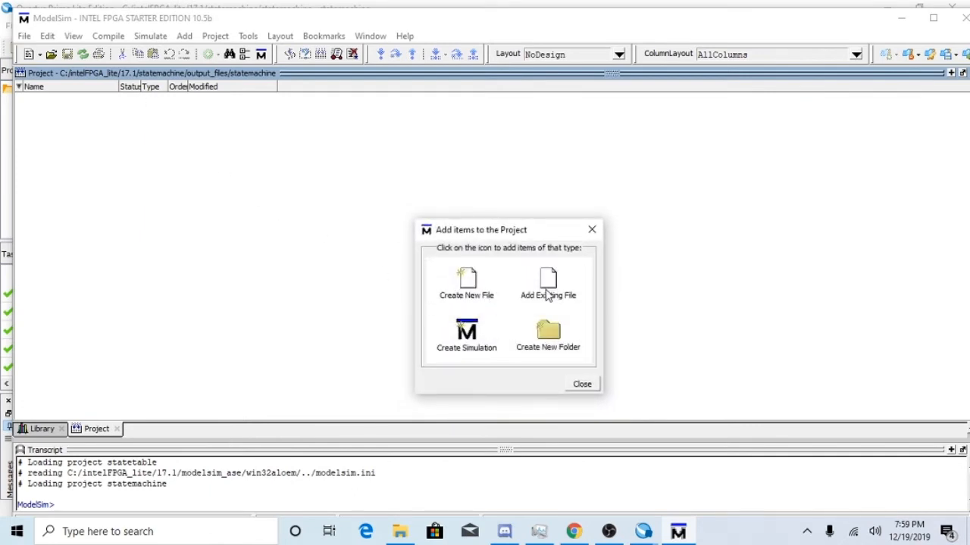
{"action": "left_click", "coordinate": [465, 333]}
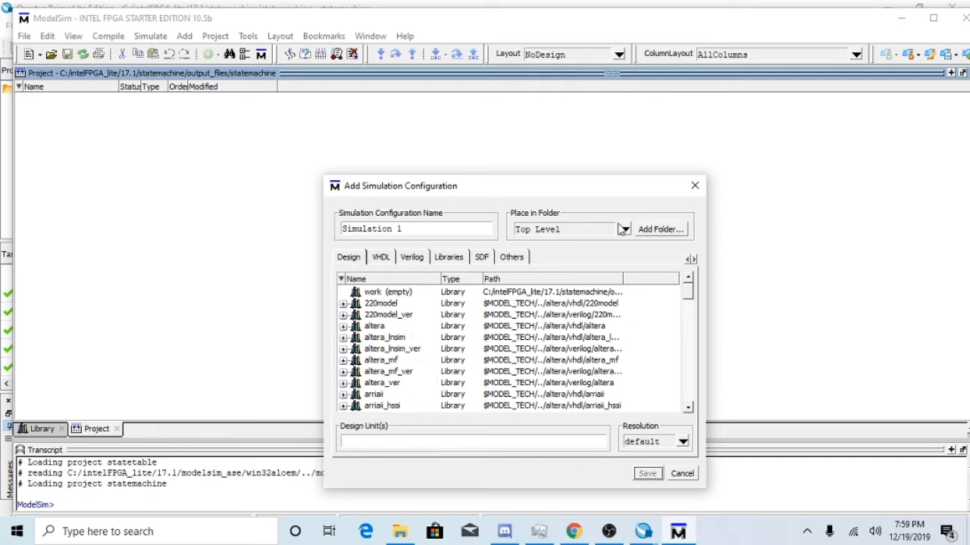
{"action": "left_click", "coordinate": [693, 186]}
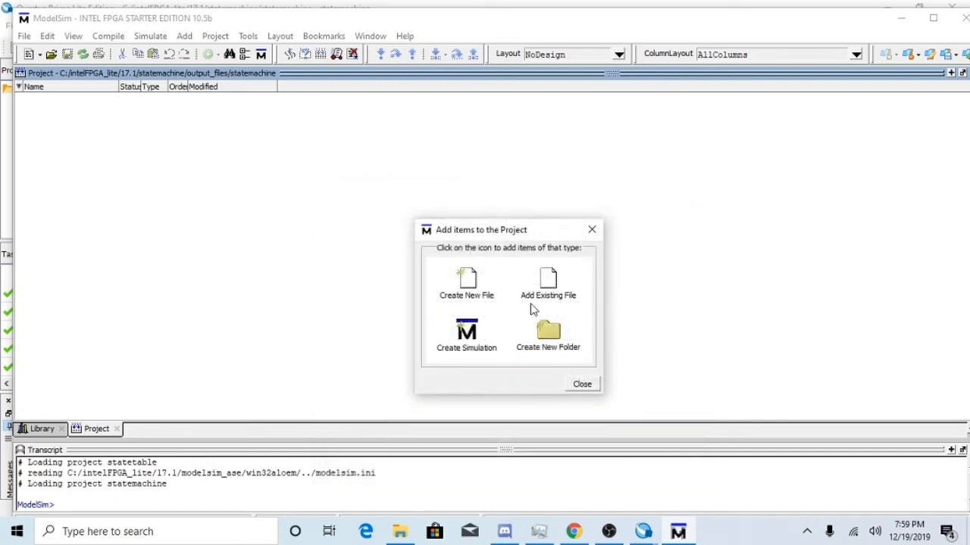
{"action": "left_click", "coordinate": [559, 281]}
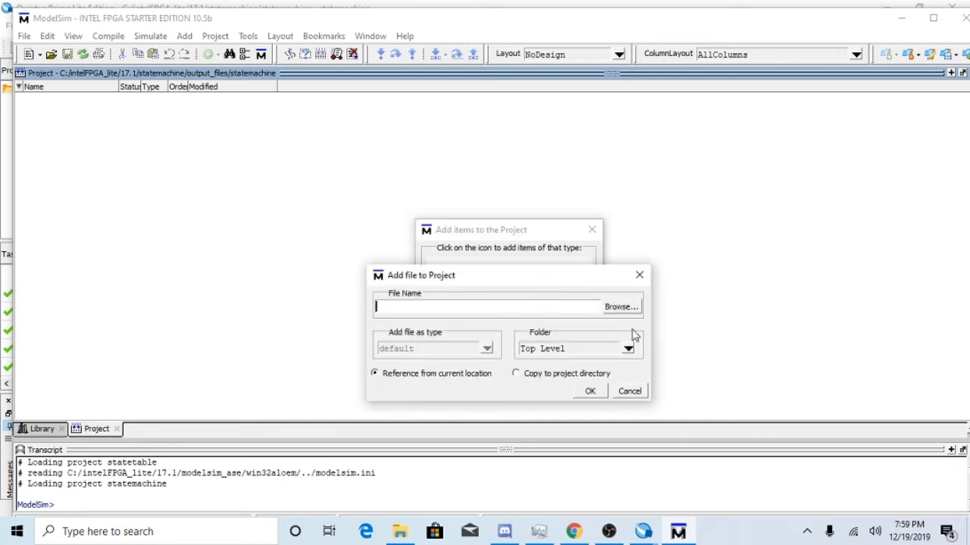
{"action": "left_click", "coordinate": [621, 308]}
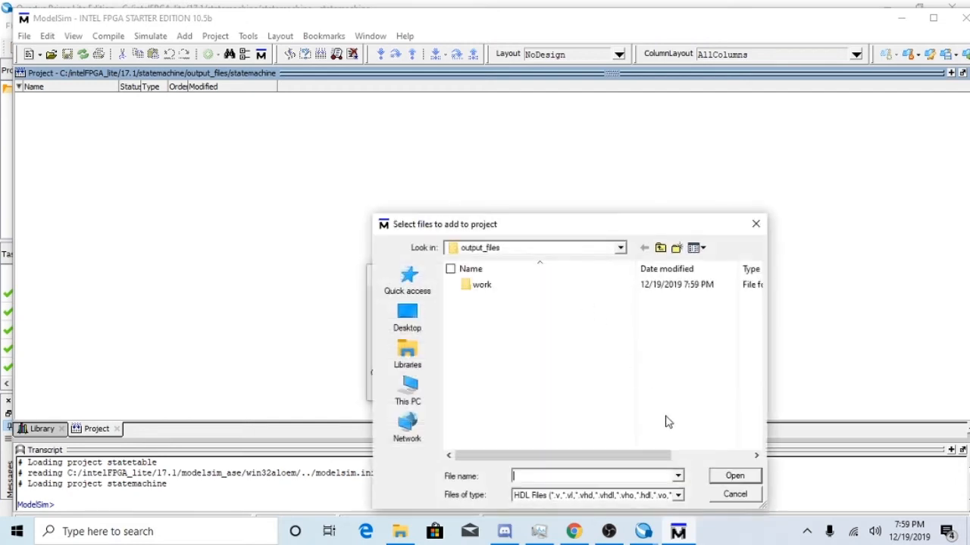
{"action": "double_click", "coordinate": [507, 294]}
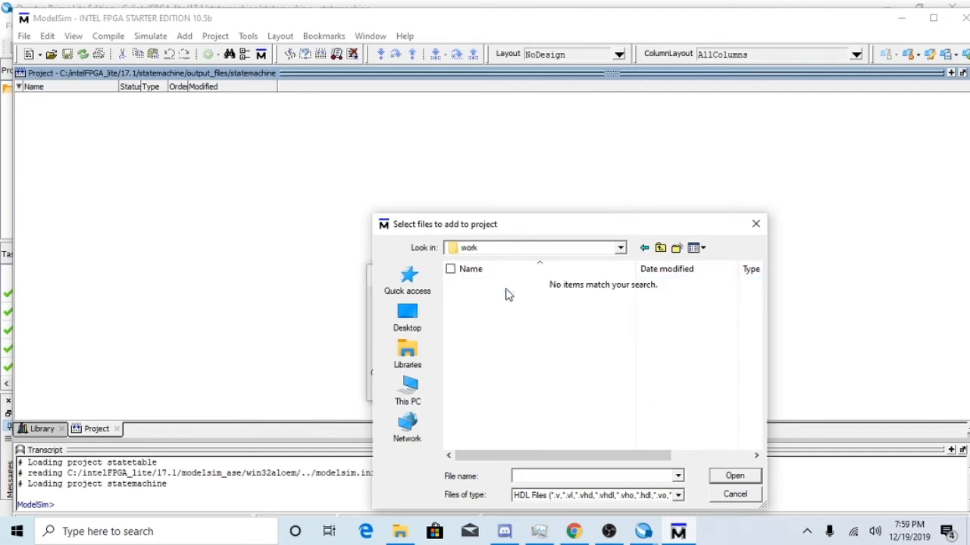
{"action": "left_click", "coordinate": [645, 248]}
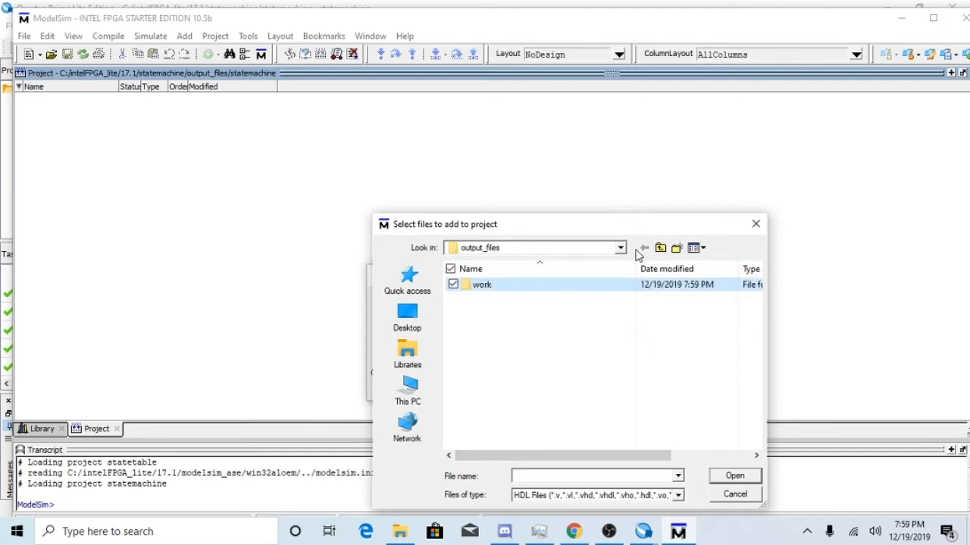
{"action": "left_click", "coordinate": [755, 223]}
Switch to Quartus Prime to check the statemachine compilation report, and return to ModelSim.
{"action": "mouse_move", "coordinate": [640, 535]}
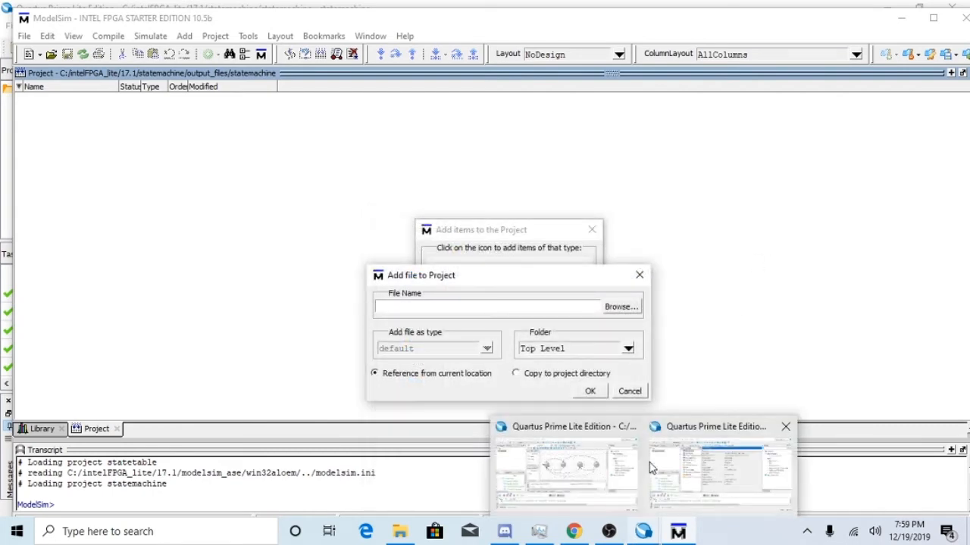
{"action": "left_click", "coordinate": [717, 451]}
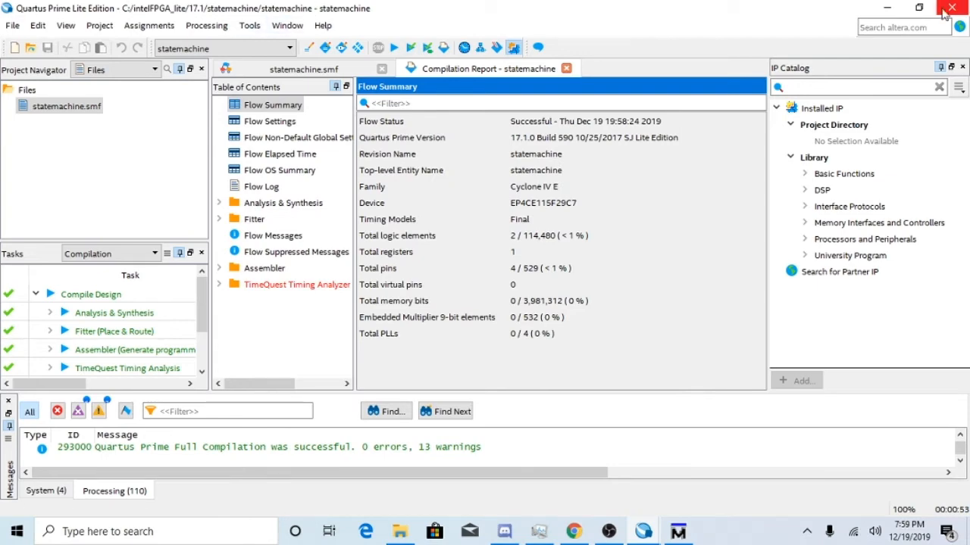
{"action": "left_click", "coordinate": [883, 8]}
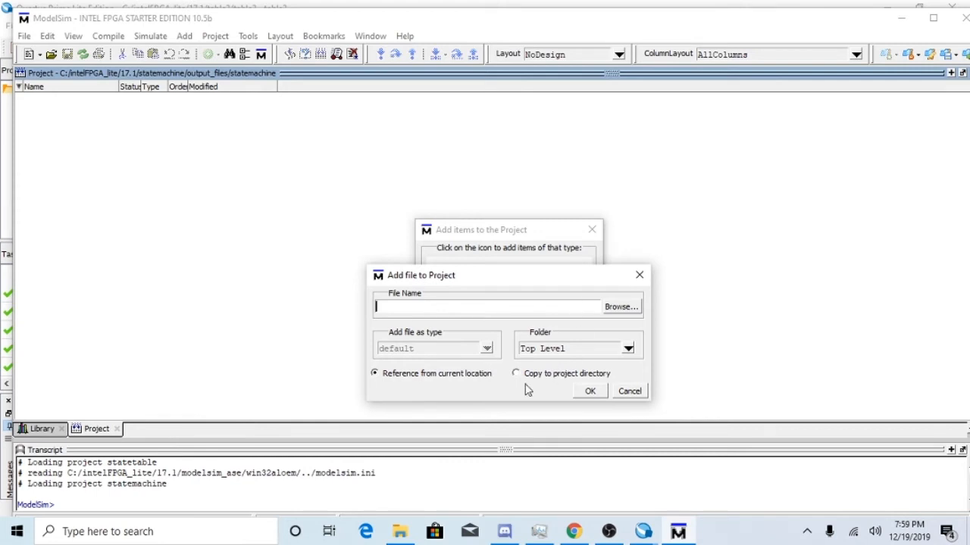
{"action": "left_click", "coordinate": [640, 275]}
{"action": "left_click", "coordinate": [487, 296]}
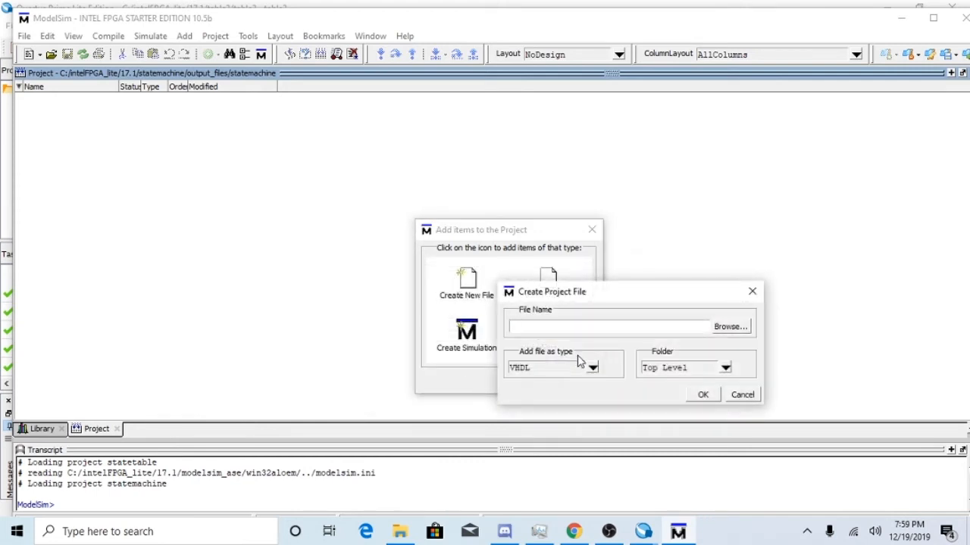
{"action": "left_click", "coordinate": [731, 326]}
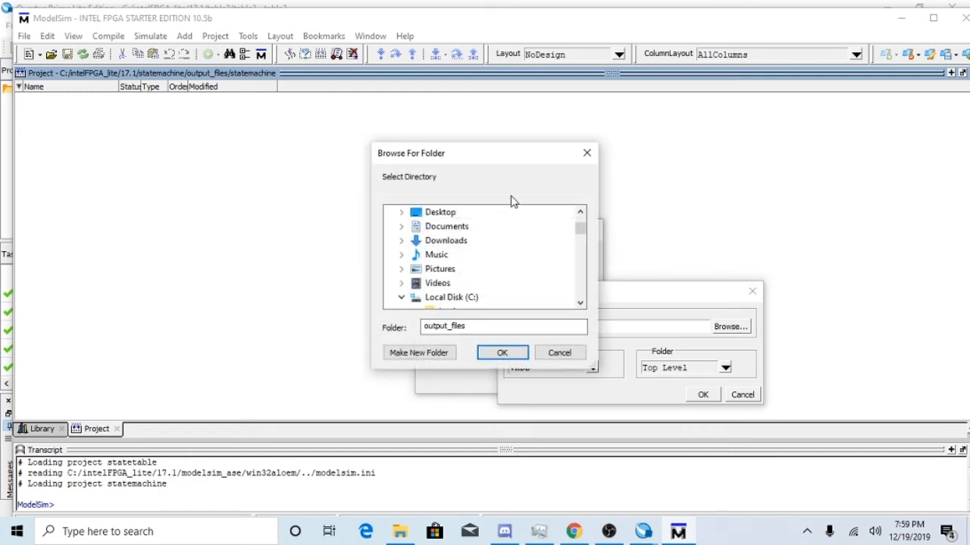
{"action": "left_click", "coordinate": [587, 153]}
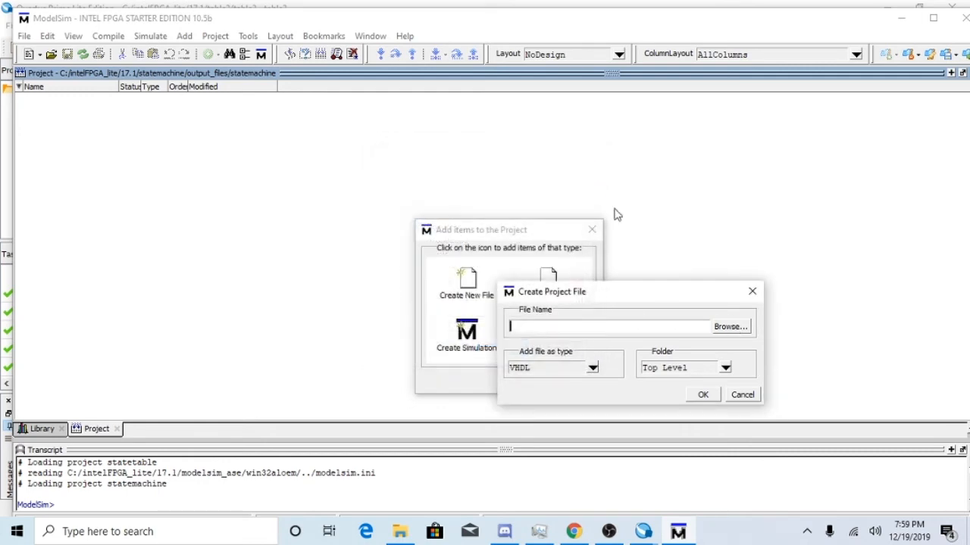
{"action": "left_click", "coordinate": [594, 369]}
{"action": "left_click", "coordinate": [597, 371]}
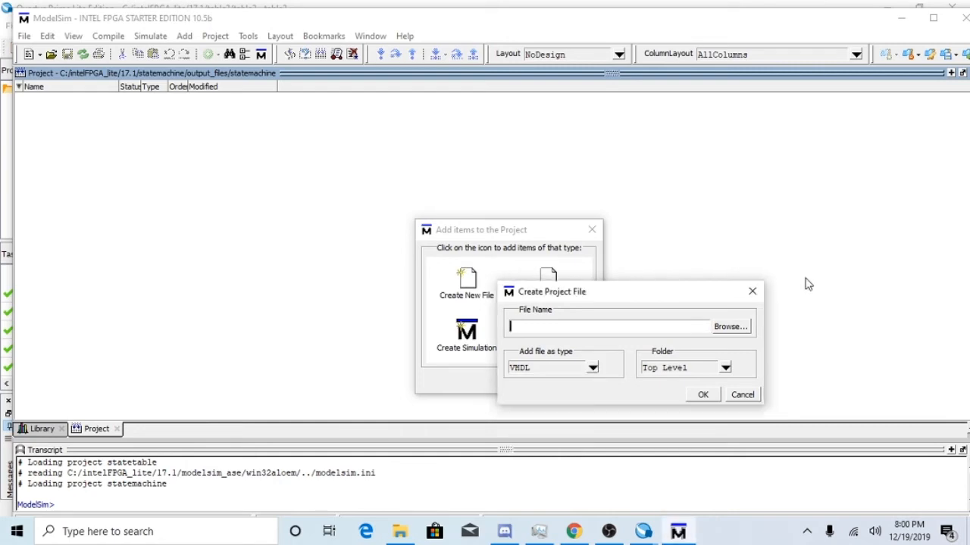
{"action": "left_click", "coordinate": [751, 293]}
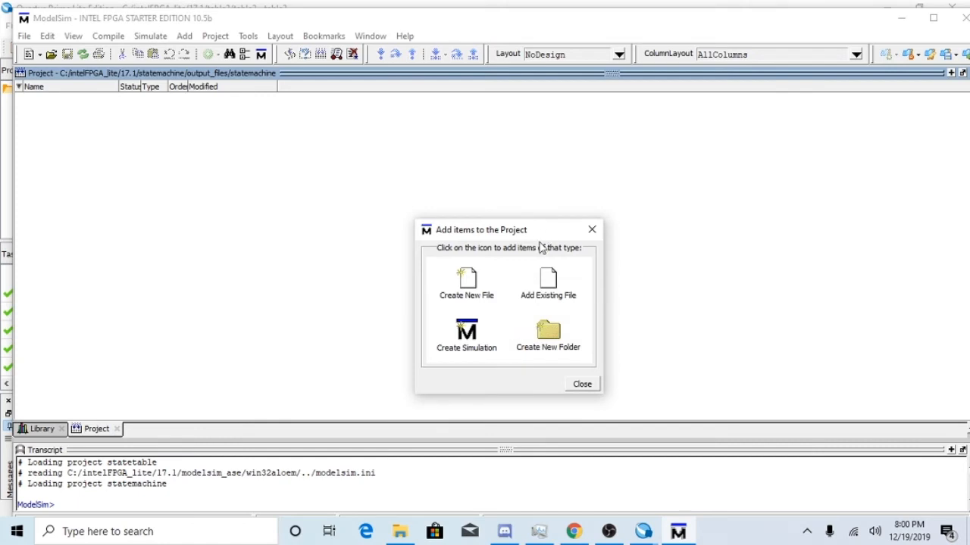
{"action": "left_click", "coordinate": [580, 385]}
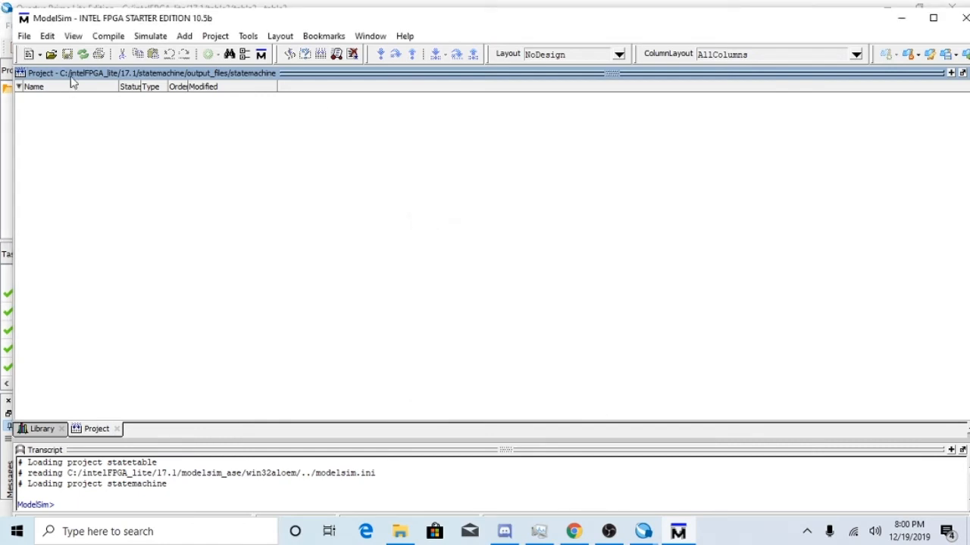
{"action": "left_click", "coordinate": [24, 36]}
{"action": "left_click", "coordinate": [487, 239]}
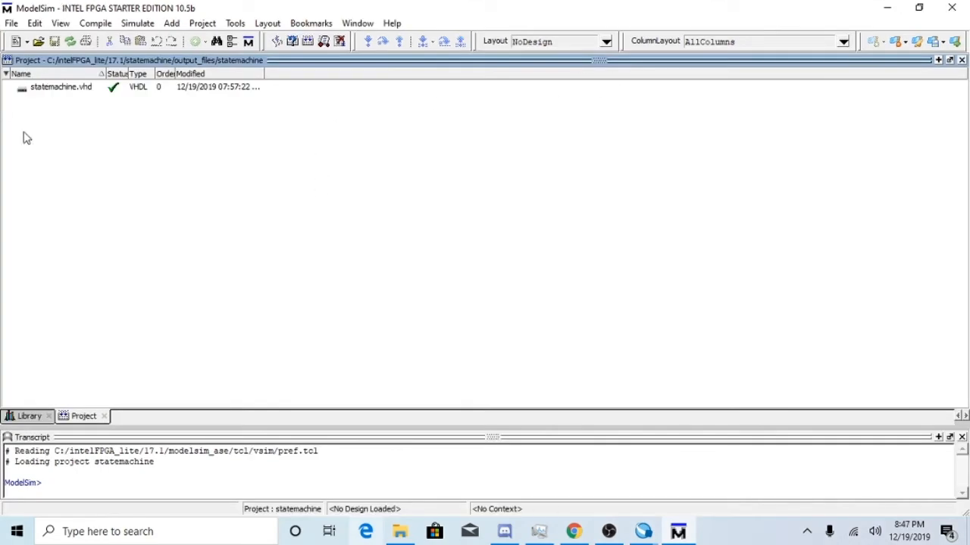
Open statemachine.vhd from the project in the source editor and look over its compile options.
{"action": "double_click", "coordinate": [61, 87]}
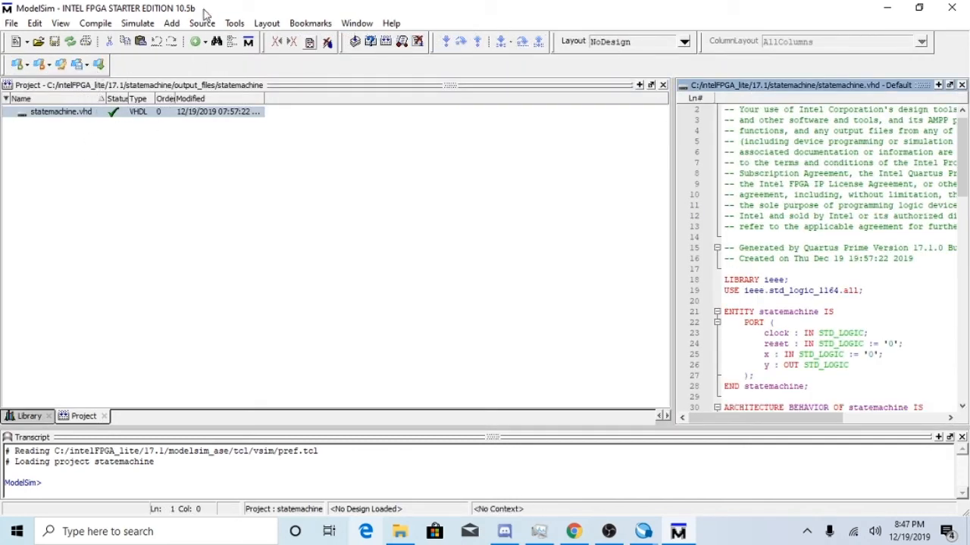
{"action": "right_click", "coordinate": [117, 122]}
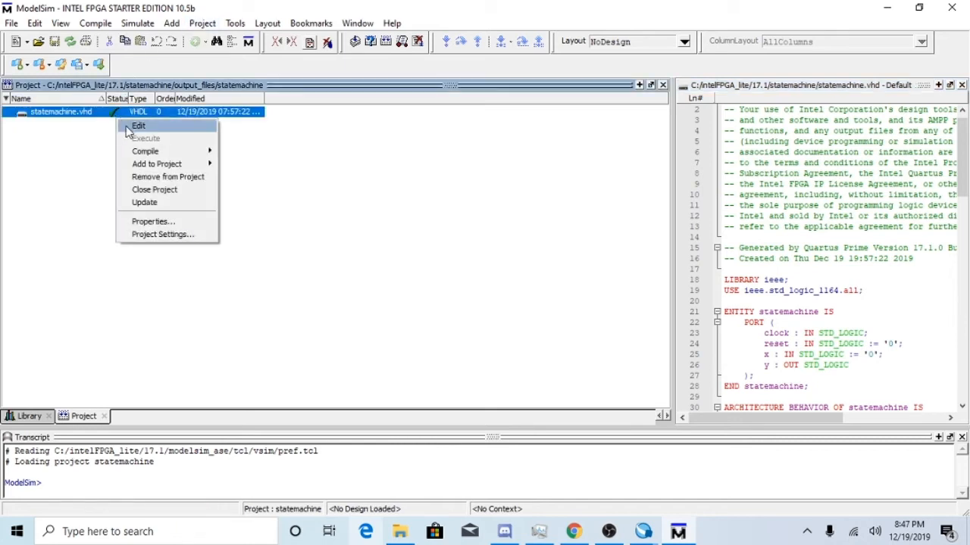
{"action": "mouse_move", "coordinate": [148, 154]}
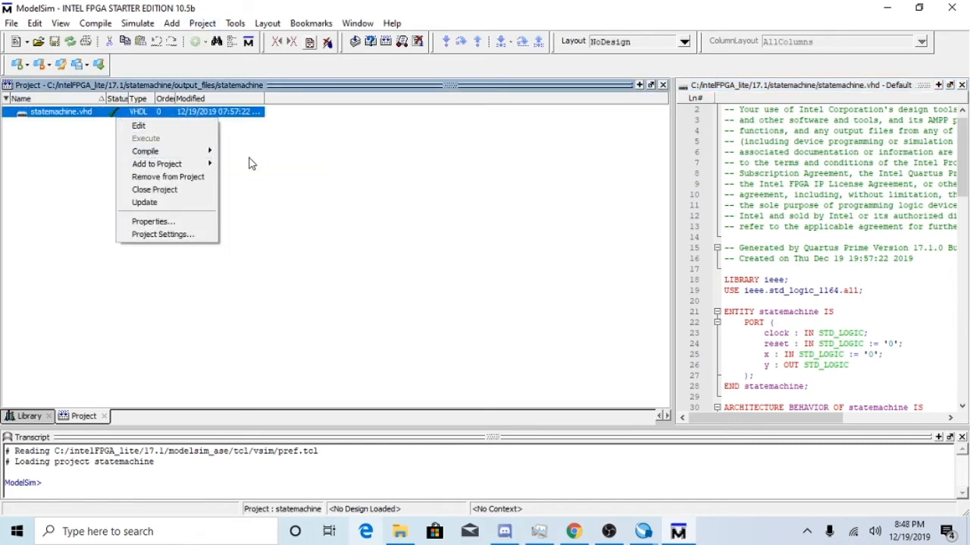
{"action": "mouse_move", "coordinate": [210, 151]}
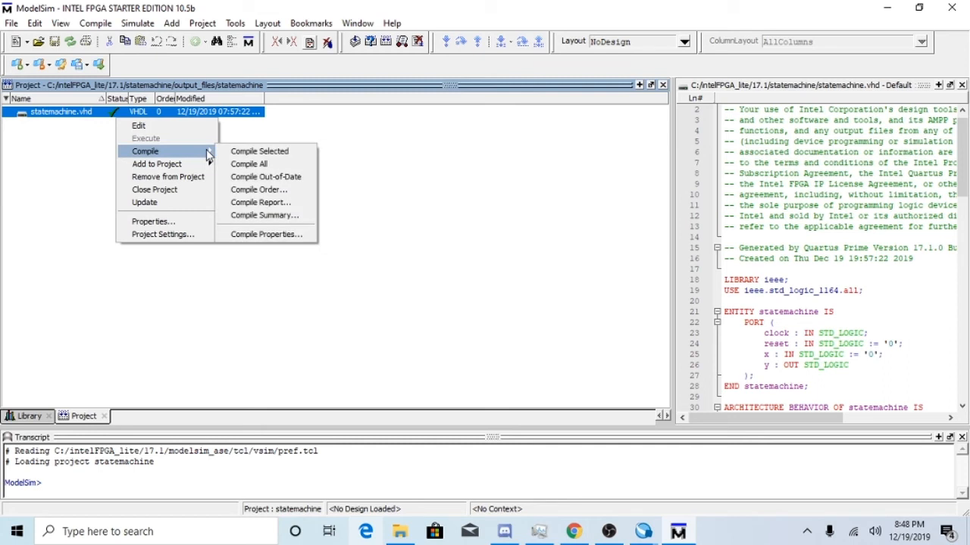
{"action": "left_click", "coordinate": [179, 23]}
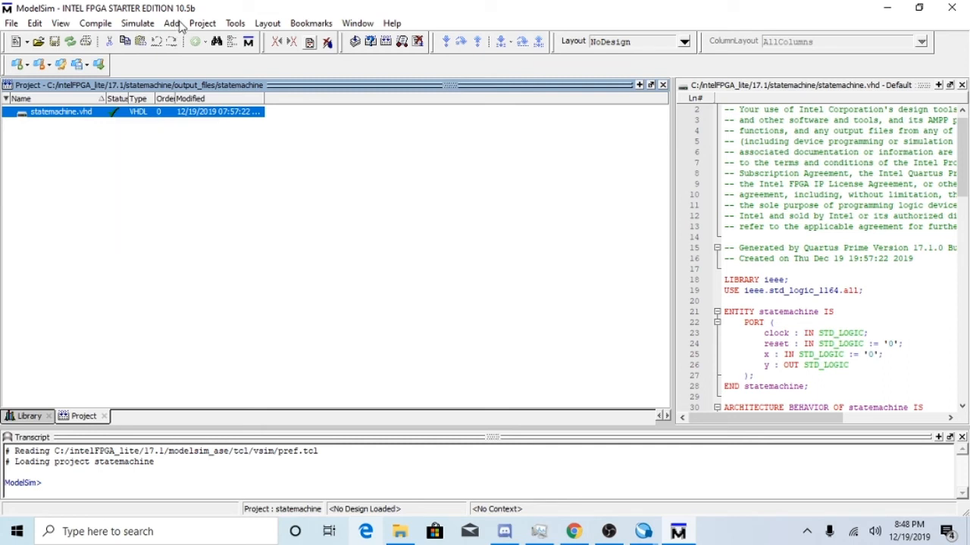
Start a simulation of the statemachine entity from the work library, keeping the default resolution.
{"action": "left_click", "coordinate": [141, 23]}
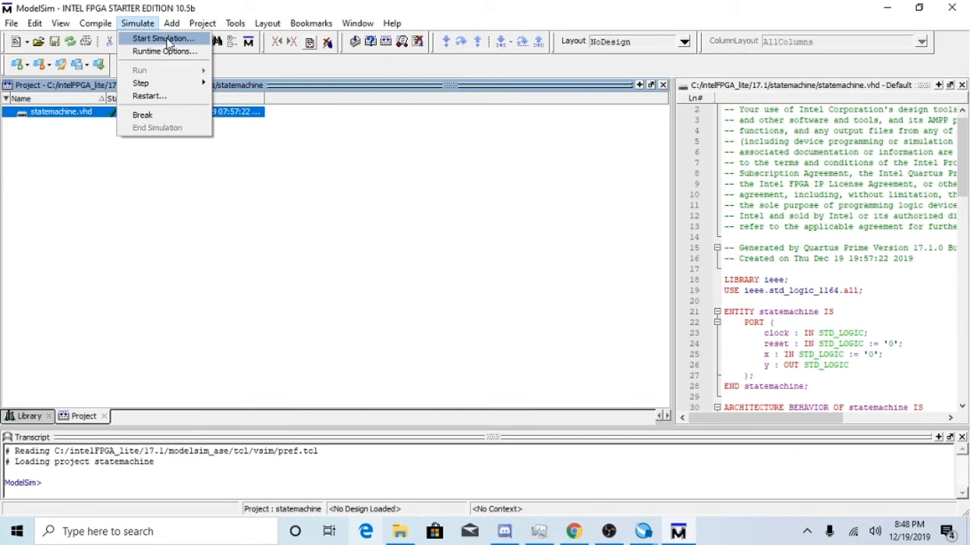
{"action": "left_click", "coordinate": [165, 39]}
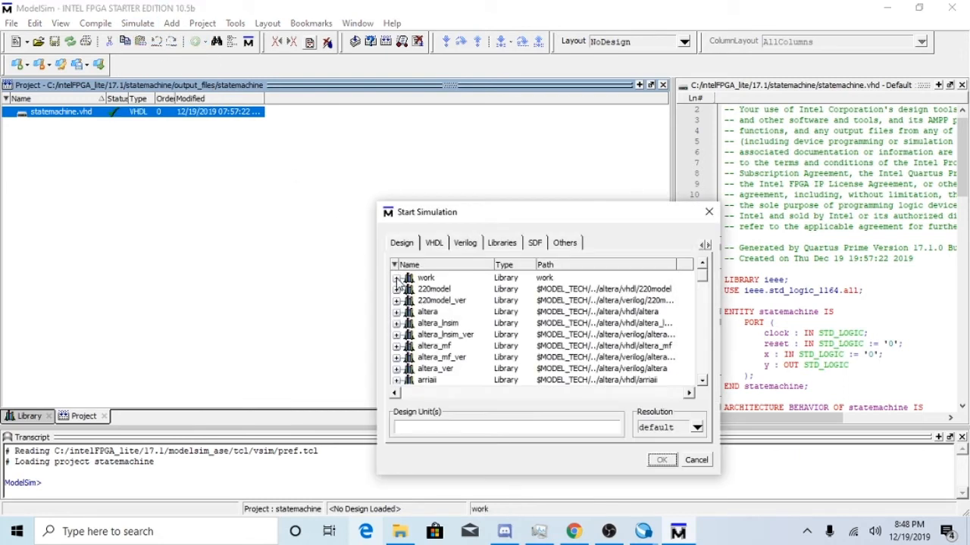
{"action": "left_click", "coordinate": [396, 278]}
{"action": "left_click", "coordinate": [433, 291]}
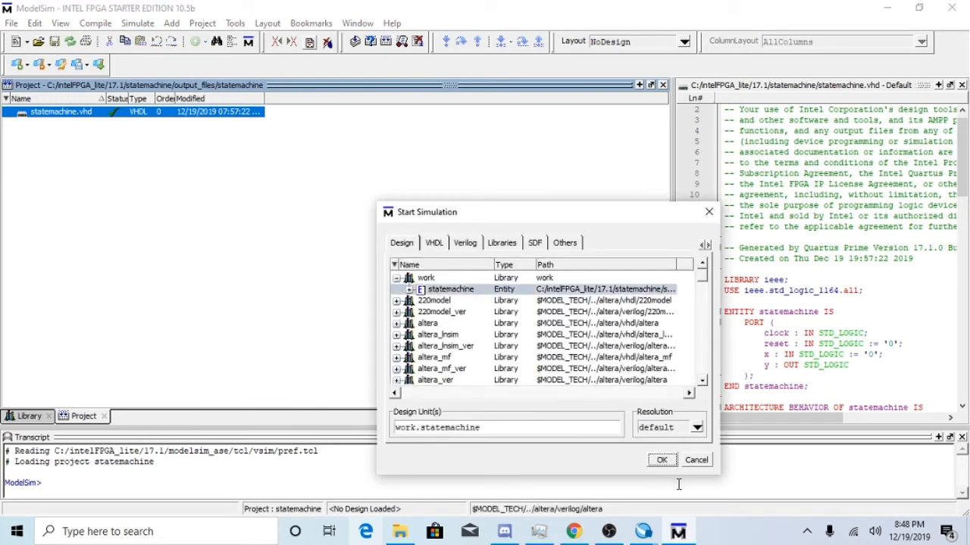
{"action": "left_click", "coordinate": [662, 461]}
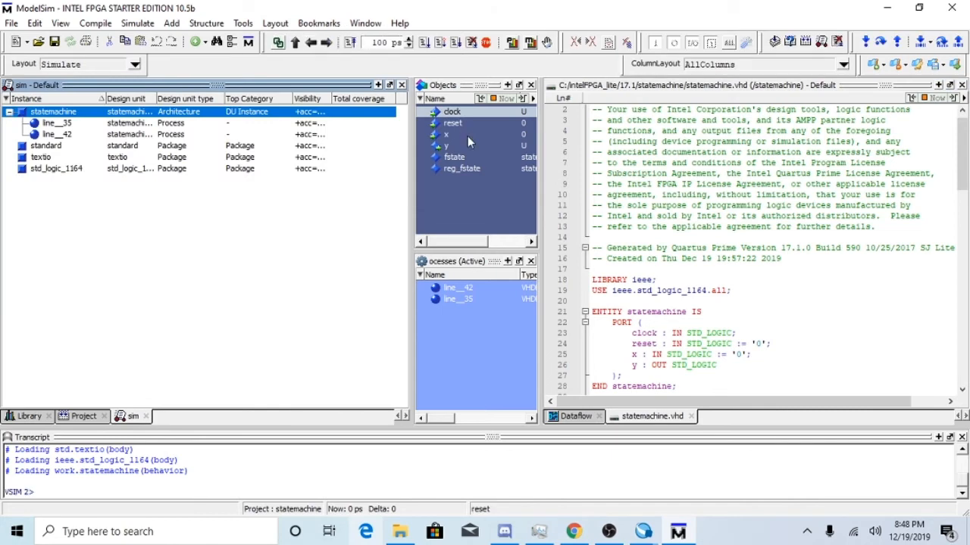
Add the clock, reset, x, y and fstate signals to a waveform and bring the Wave window to the front.
{"action": "left_click", "coordinate": [465, 122], "text": "ctrl"}
{"action": "left_click", "coordinate": [470, 138], "text": "ctrl"}
{"action": "left_click", "coordinate": [474, 150], "text": "ctrl"}
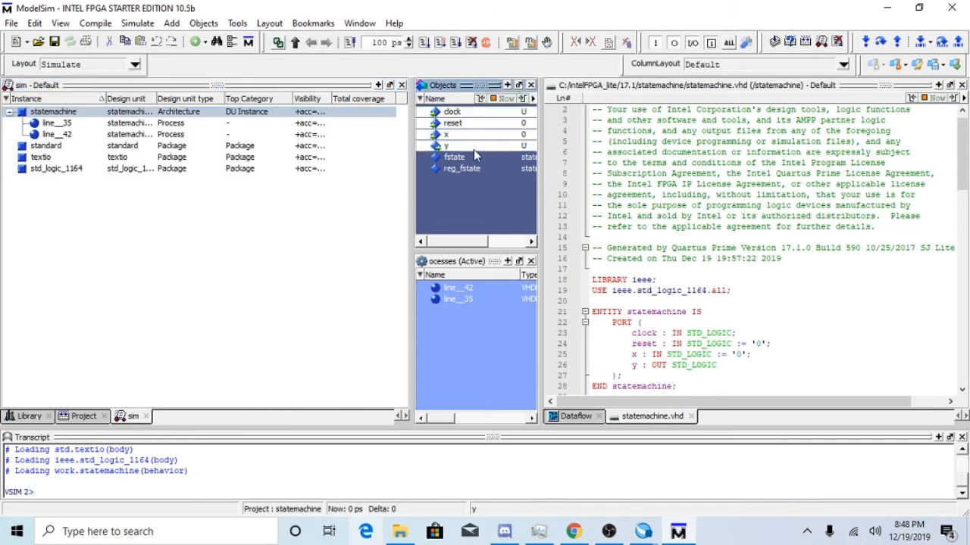
{"action": "left_click", "coordinate": [474, 157], "text": "ctrl"}
{"action": "right_click", "coordinate": [474, 146]}
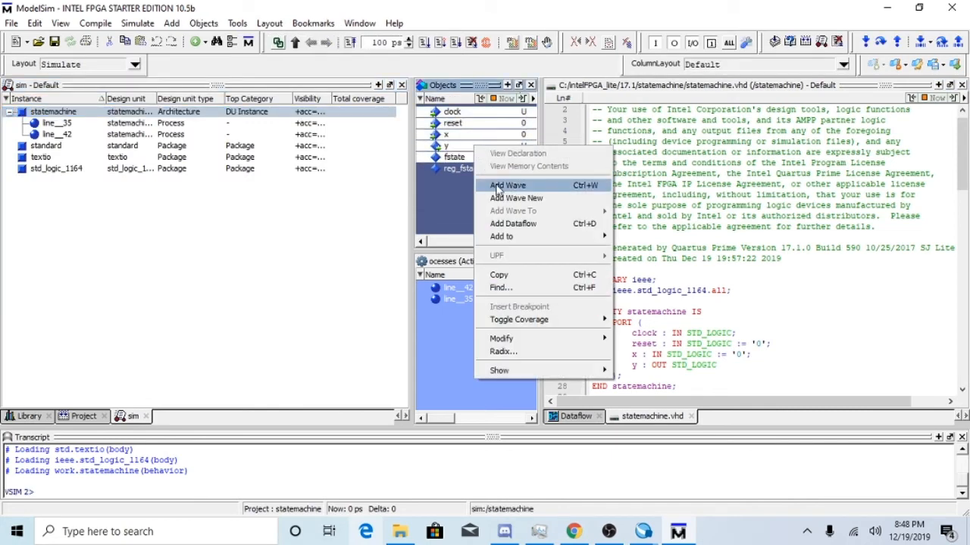
{"action": "left_click", "coordinate": [504, 186]}
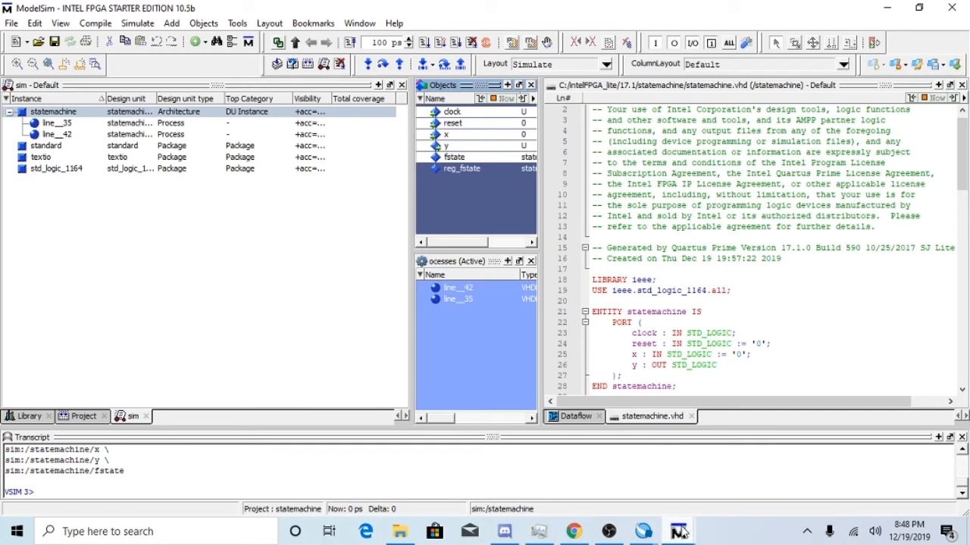
{"action": "mouse_move", "coordinate": [679, 532]}
{"action": "left_click", "coordinate": [716, 474]}
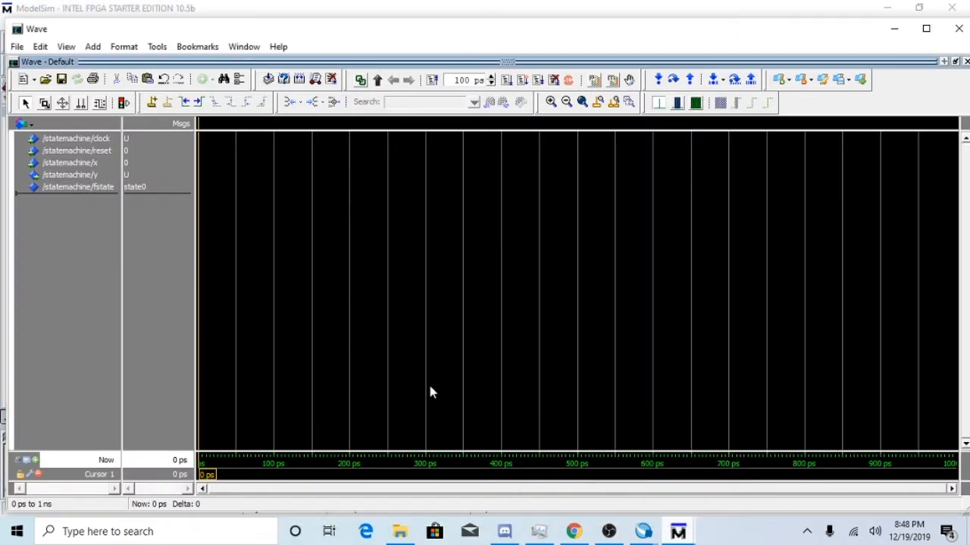
Define the clock signal with offset 0, duty 50, period 100 and a falling first edge.
{"action": "left_click", "coordinate": [129, 141]}
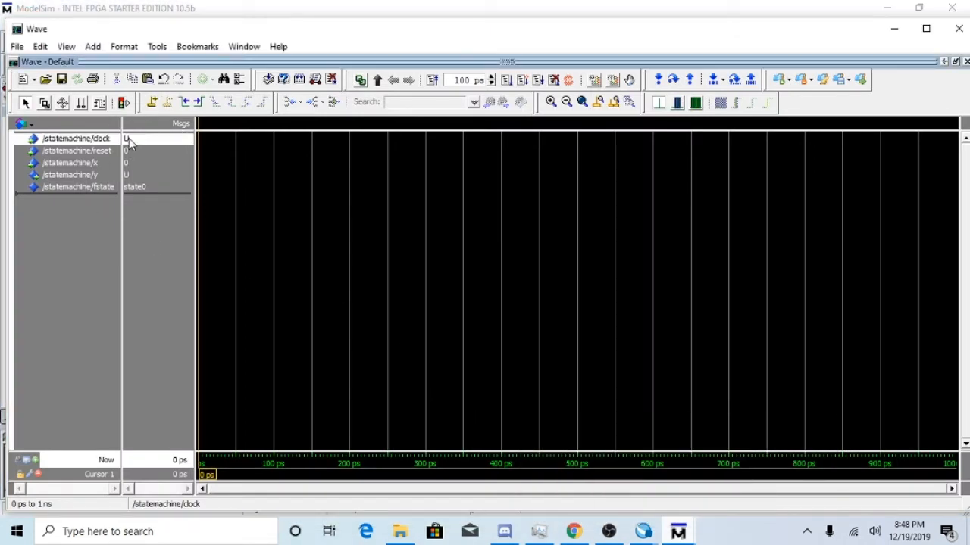
{"action": "right_click", "coordinate": [139, 142]}
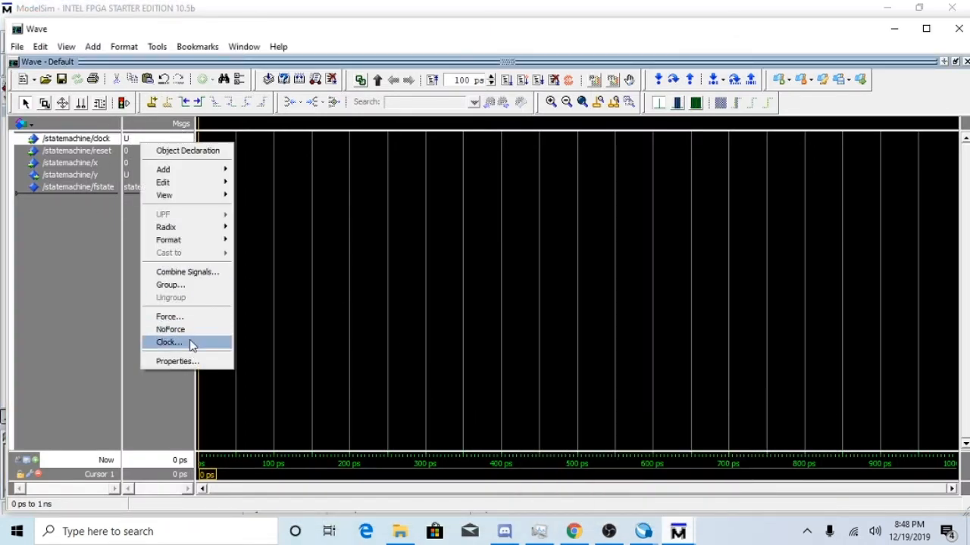
{"action": "left_click", "coordinate": [190, 342]}
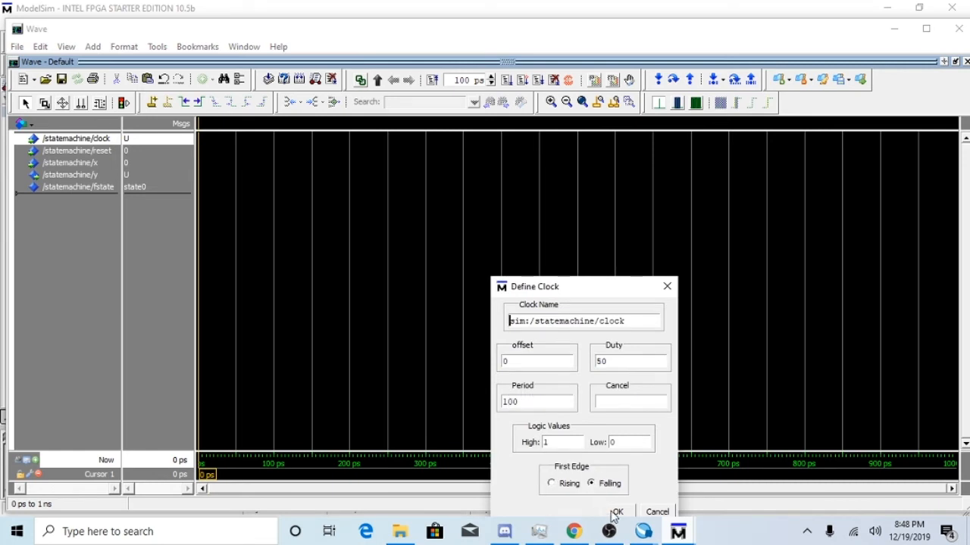
{"action": "left_click", "coordinate": [616, 512]}
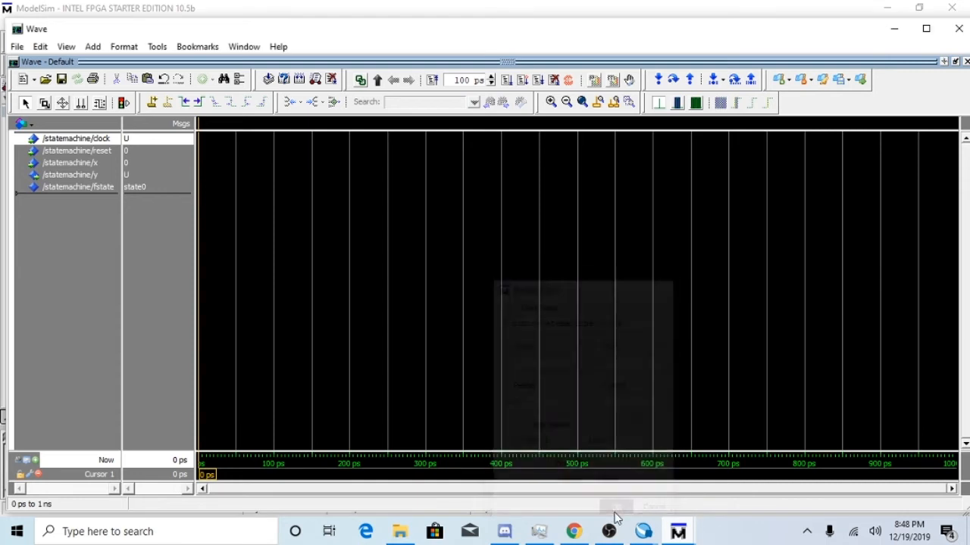
Force the reset signal to 1 as Freeze and run the simulation for 100 ps.
{"action": "left_click", "coordinate": [145, 151]}
{"action": "right_click", "coordinate": [145, 151]}
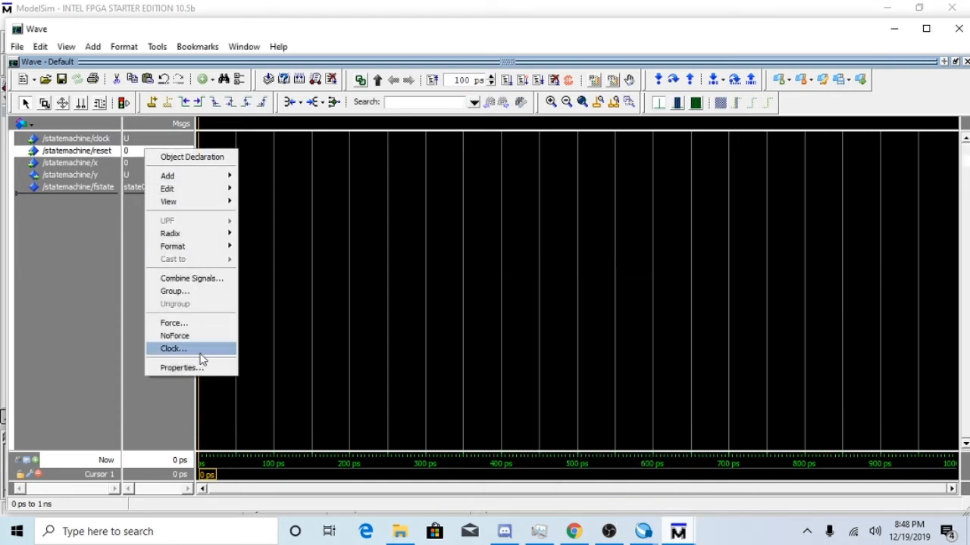
{"action": "left_click", "coordinate": [193, 323]}
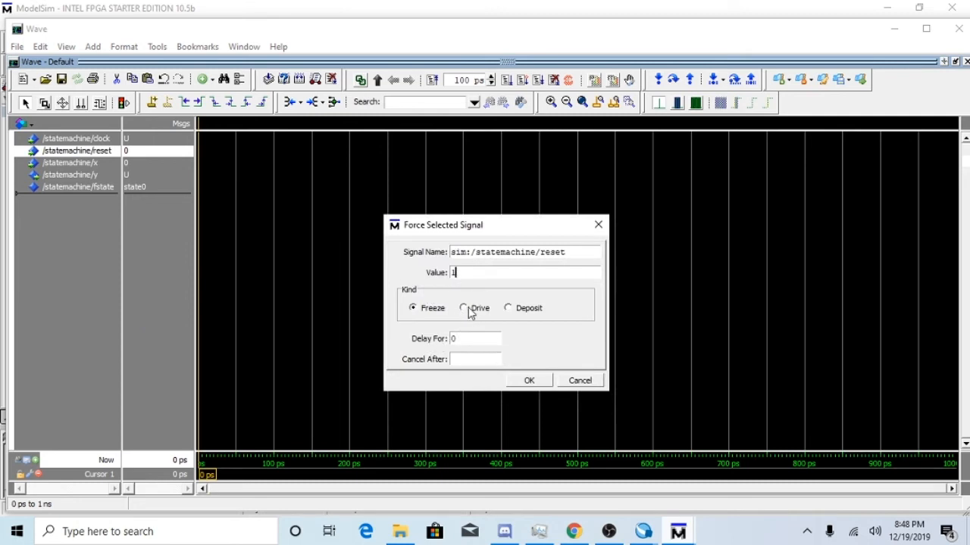
{"action": "key", "text": "Return"}
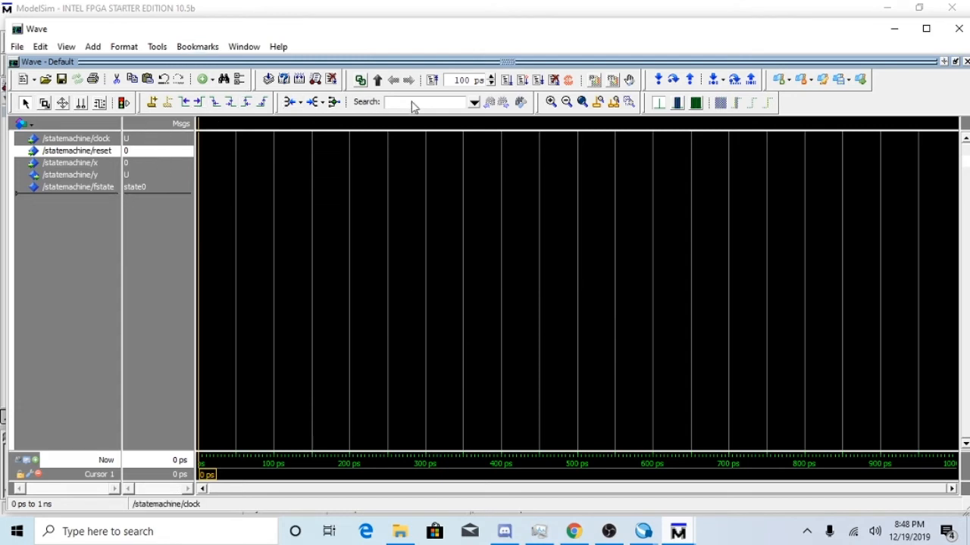
{"action": "left_click", "coordinate": [506, 80]}
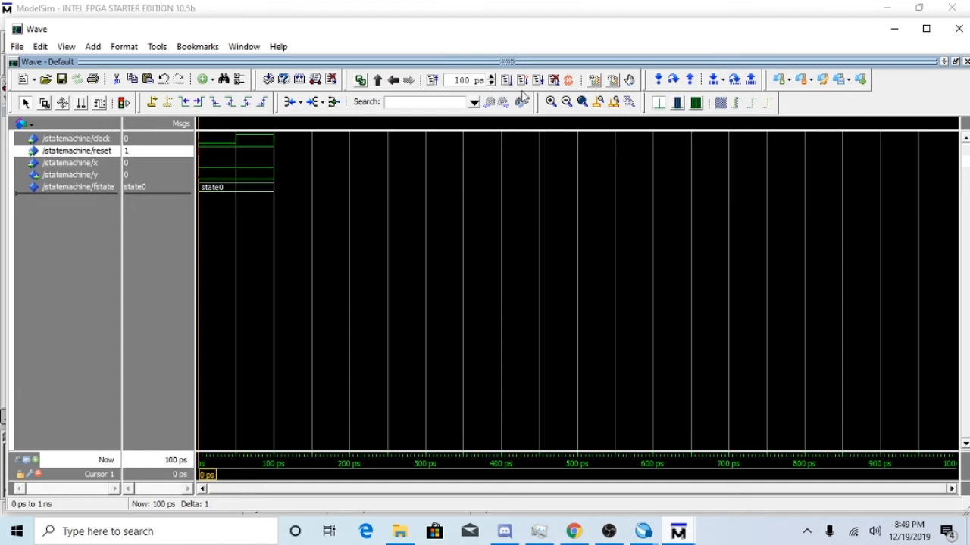
Force the reset signal to 0 and run the simulation for another 100 ps.
{"action": "right_click", "coordinate": [166, 152]}
{"action": "mouse_move", "coordinate": [219, 191]}
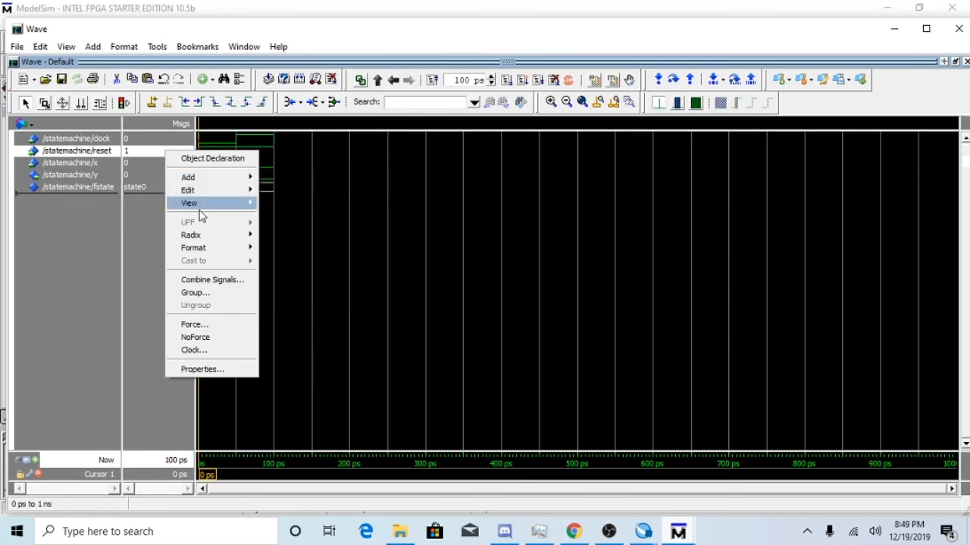
{"action": "left_click", "coordinate": [222, 324]}
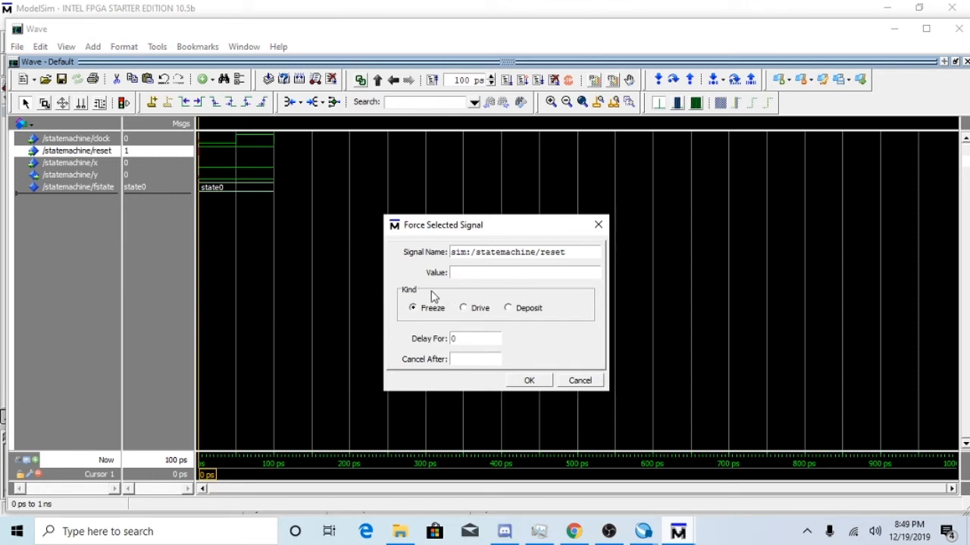
{"action": "type", "text": "0"}
{"action": "key", "text": "Return"}
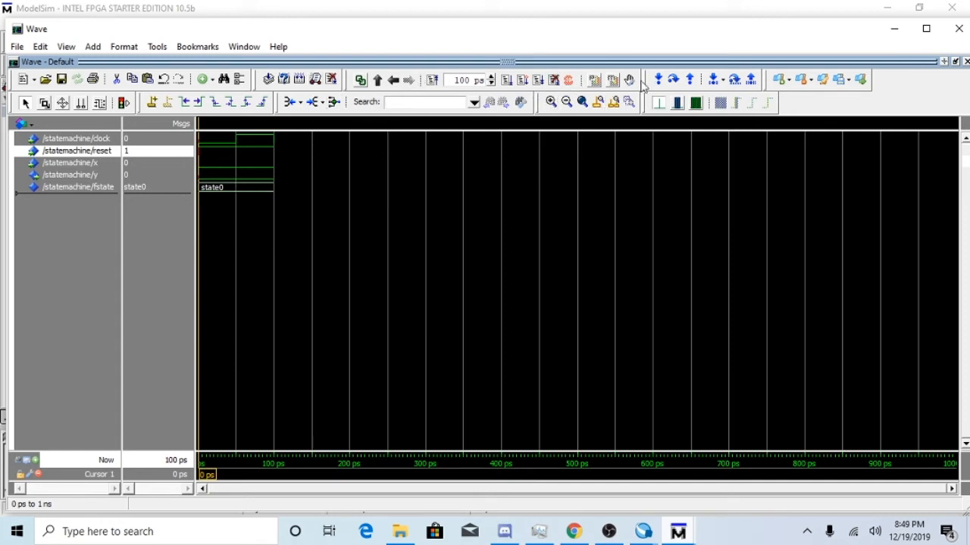
{"action": "left_click", "coordinate": [510, 81]}
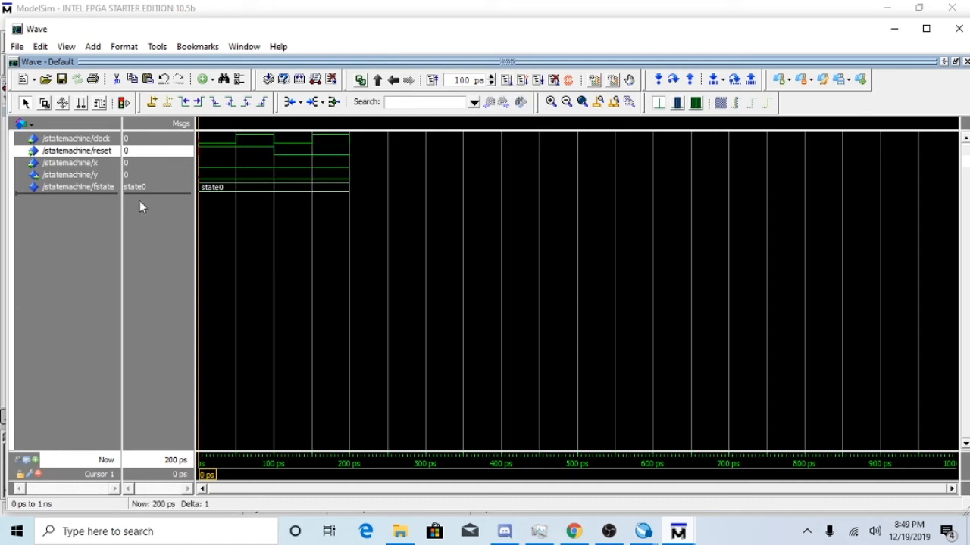
Force the x input signal to 0 as Freeze with zero delay.
{"action": "right_click", "coordinate": [156, 163]}
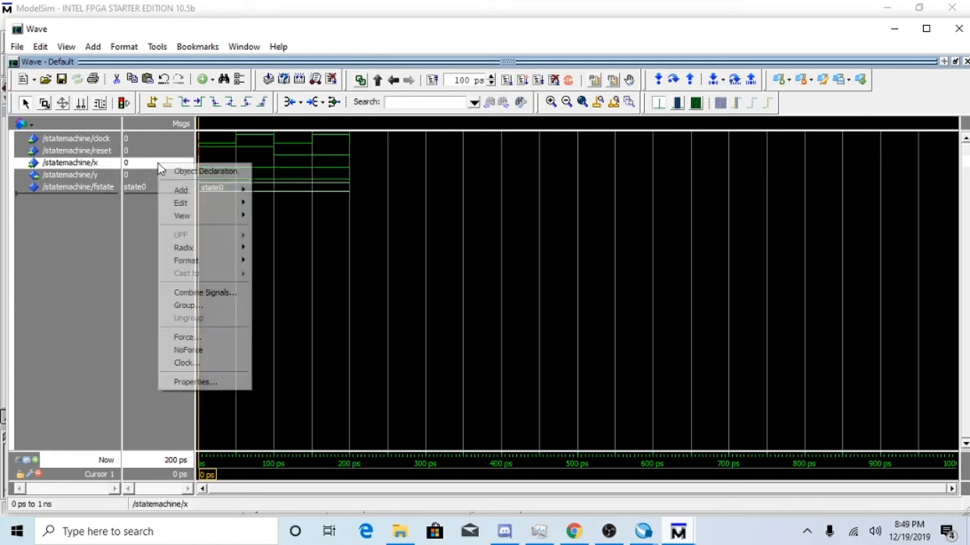
{"action": "left_click", "coordinate": [197, 338]}
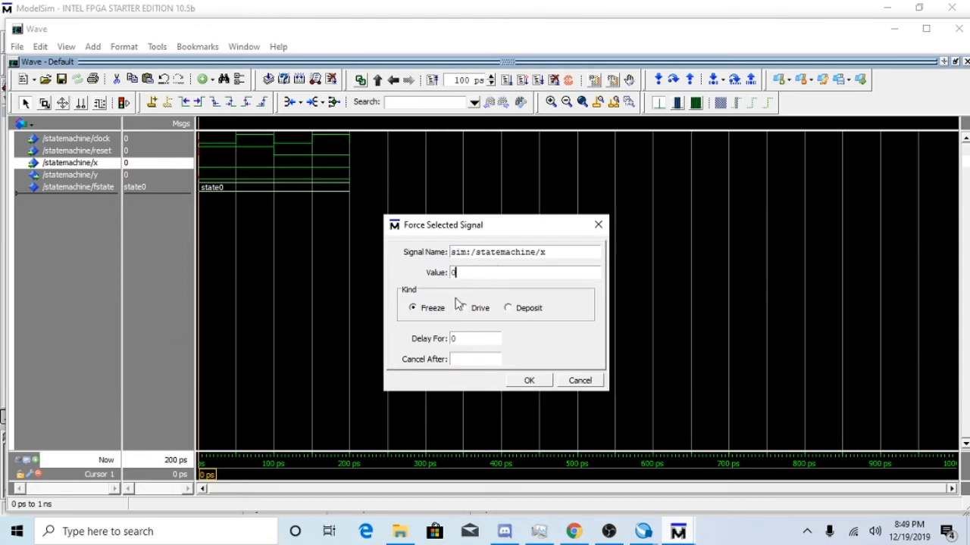
{"action": "type", "text": "1"}
{"action": "key", "text": "Return"}
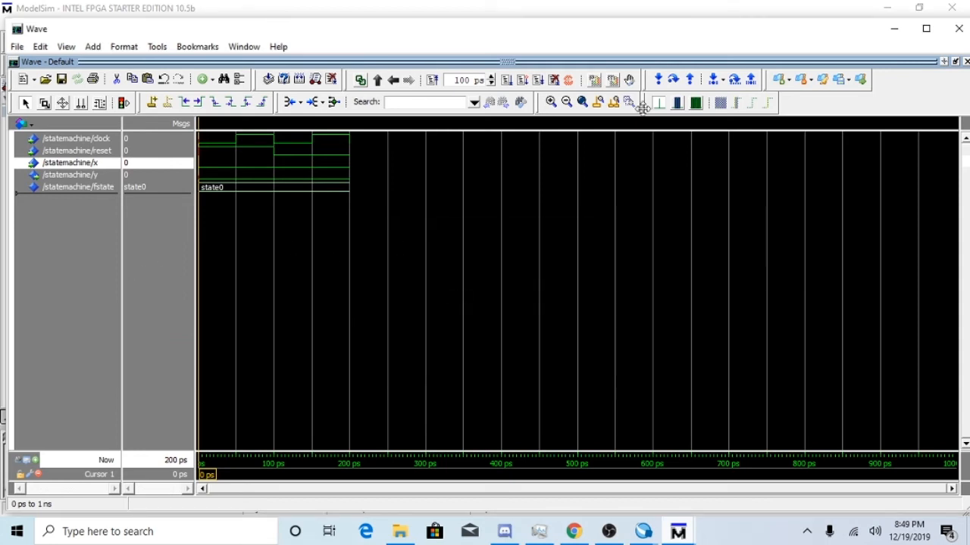
Run the simulation for 100 ps, and force the x signal to 0 for another 100 ps run.
{"action": "left_click", "coordinate": [506, 81]}
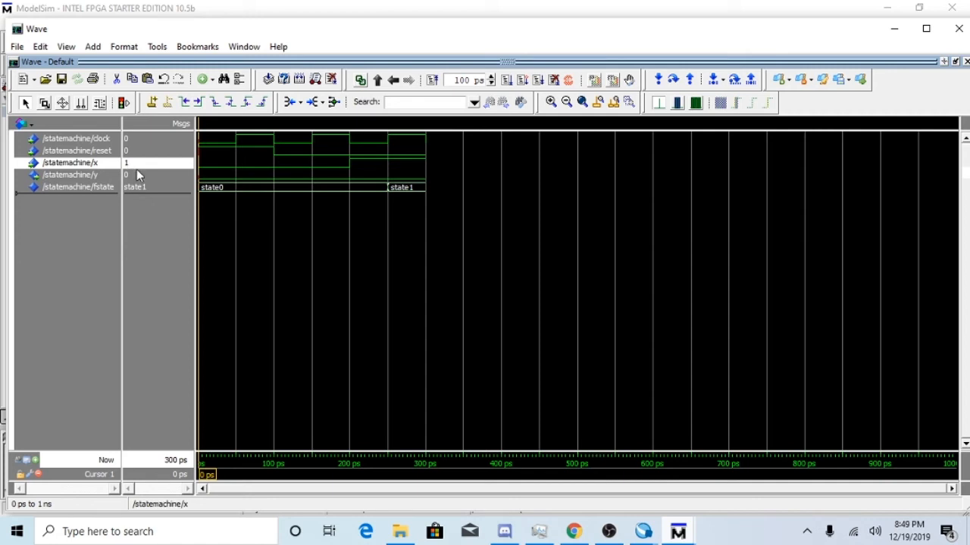
{"action": "right_click", "coordinate": [172, 168]}
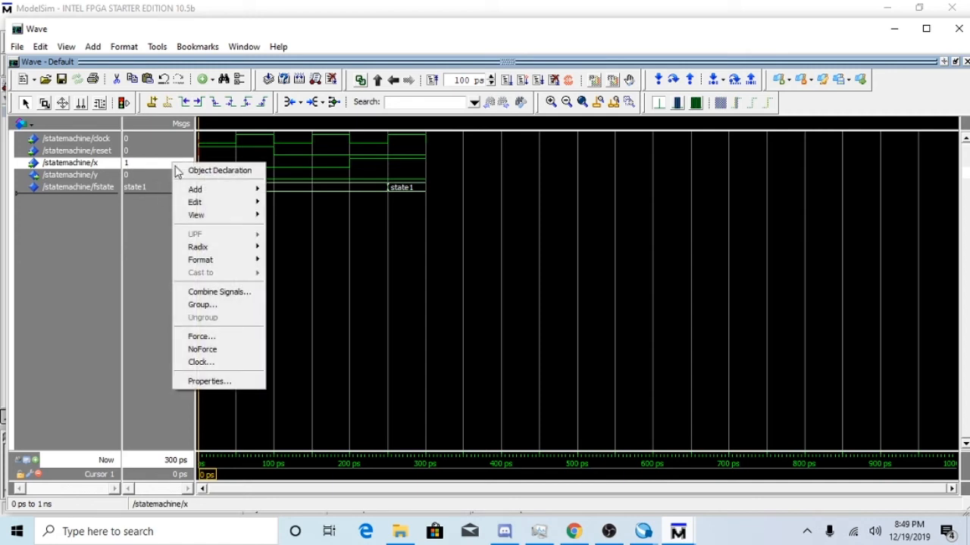
{"action": "left_click", "coordinate": [222, 334]}
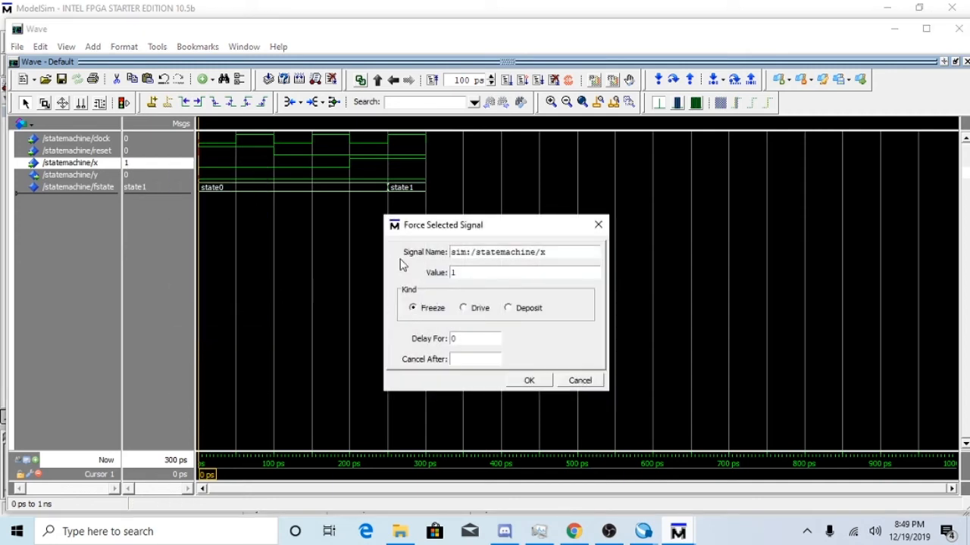
{"action": "key", "text": "Return"}
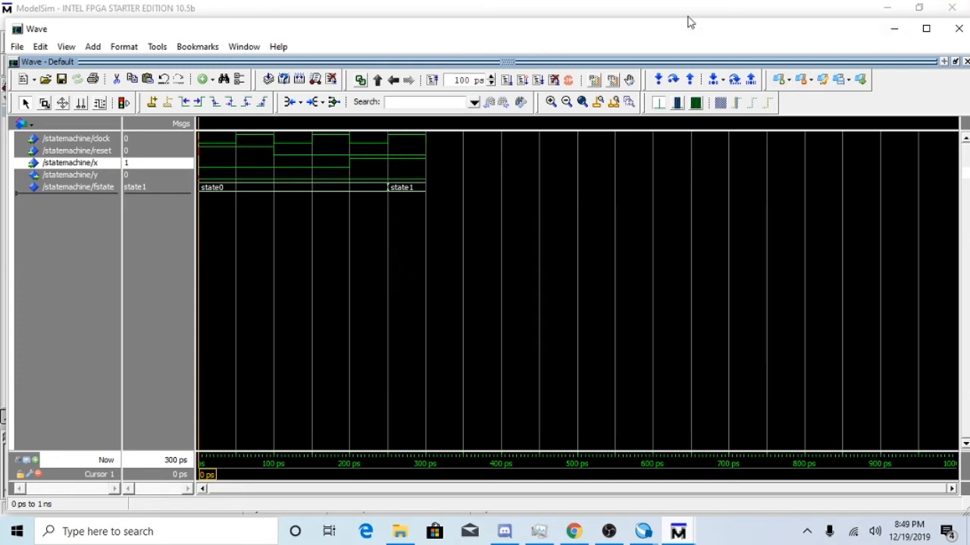
{"action": "left_click", "coordinate": [506, 81]}
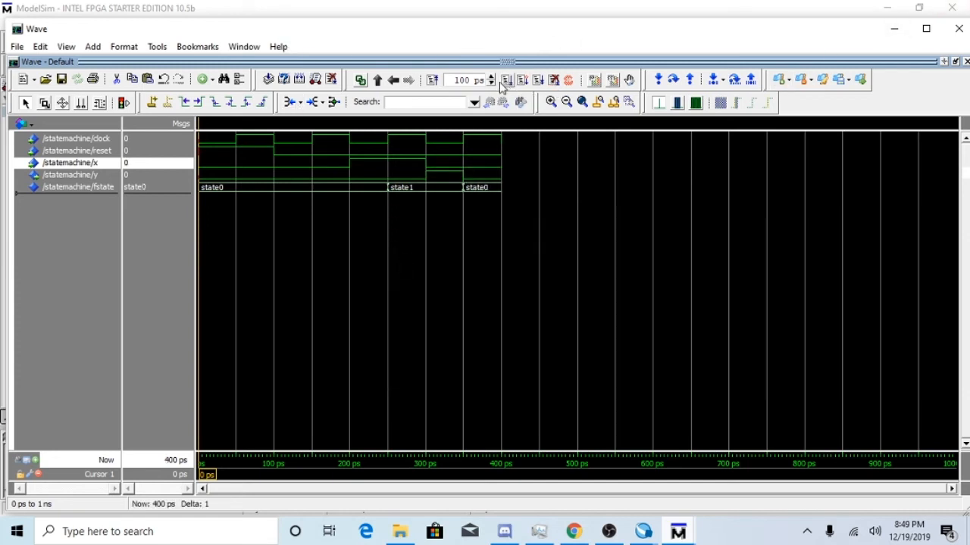
Force the x signal to 1 as Freeze and run the simulation for 200 ps in two 100 ps runs.
{"action": "right_click", "coordinate": [155, 166]}
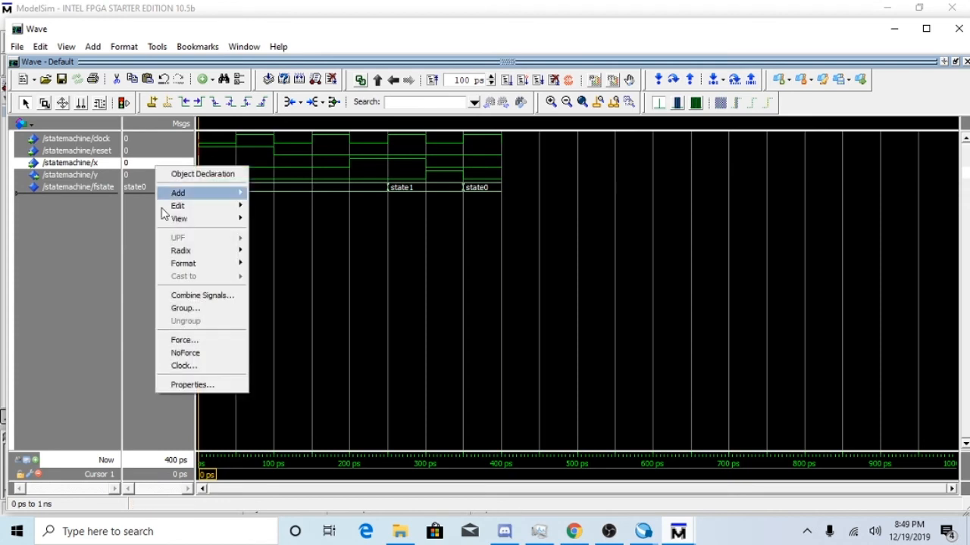
{"action": "left_click", "coordinate": [198, 342]}
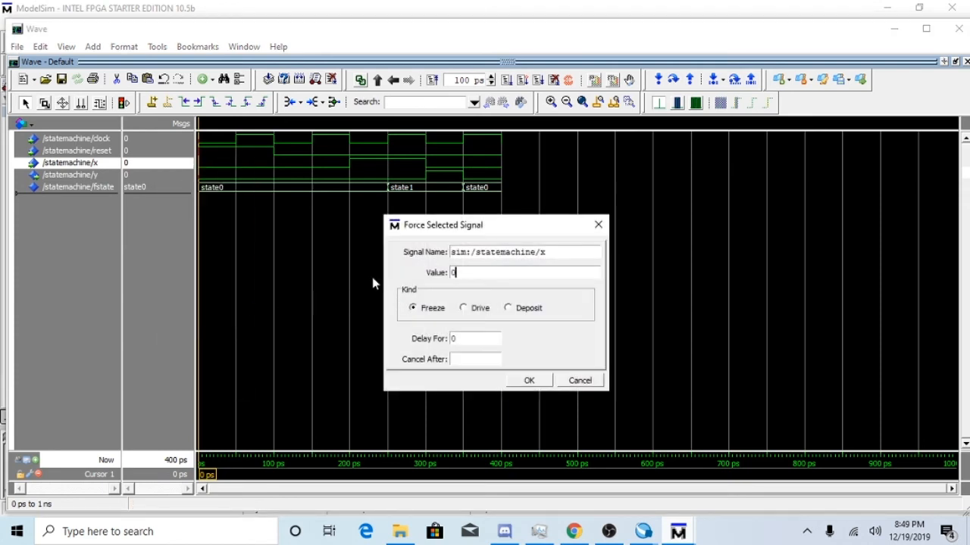
{"action": "key", "text": "BackSpace"}
{"action": "type", "text": "1"}
{"action": "key", "text": "Return"}
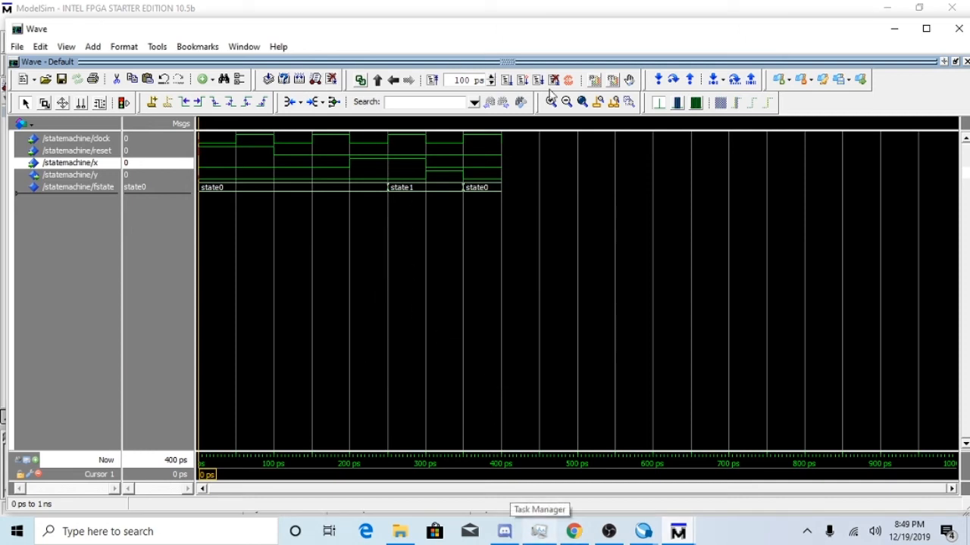
{"action": "left_click", "coordinate": [506, 80]}
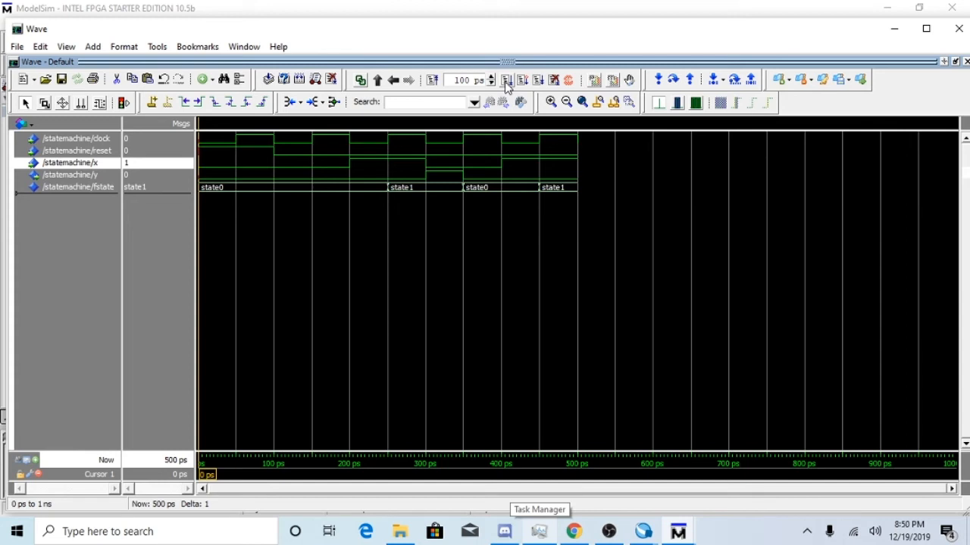
{"action": "left_click", "coordinate": [506, 81]}
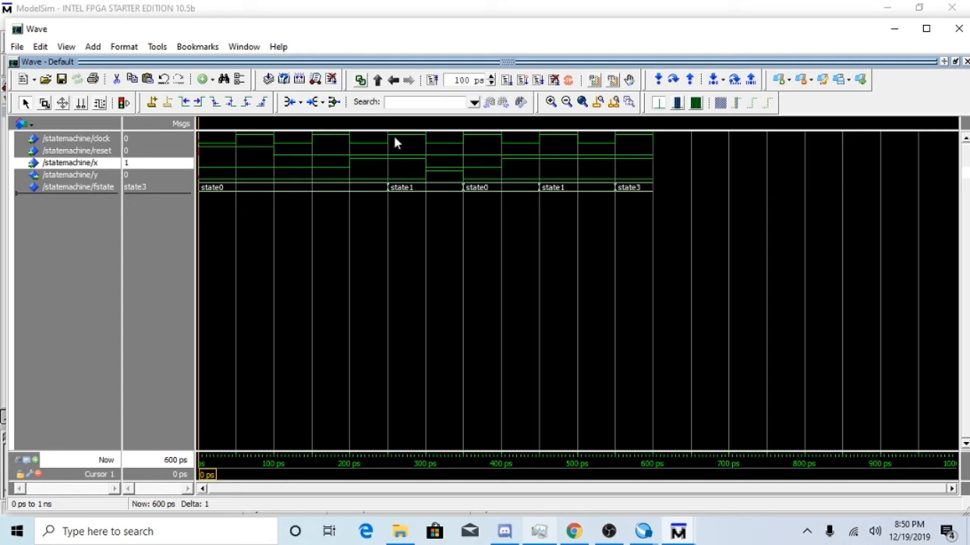
{"action": "double_click", "coordinate": [165, 165]}
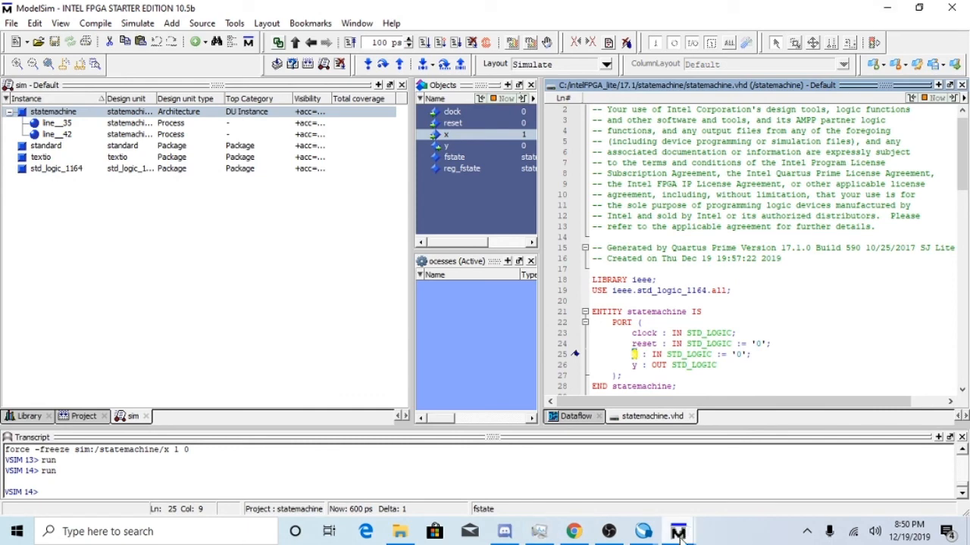
{"action": "mouse_move", "coordinate": [679, 533]}
{"action": "left_click", "coordinate": [739, 478]}
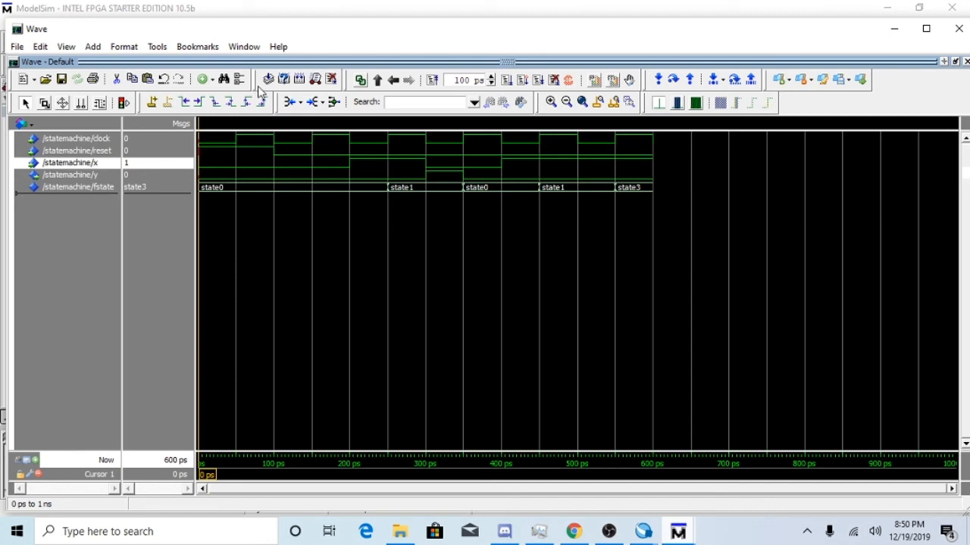
Force the x signal back to 0 as Freeze and run the simulation for 100 ps.
{"action": "right_click", "coordinate": [158, 162]}
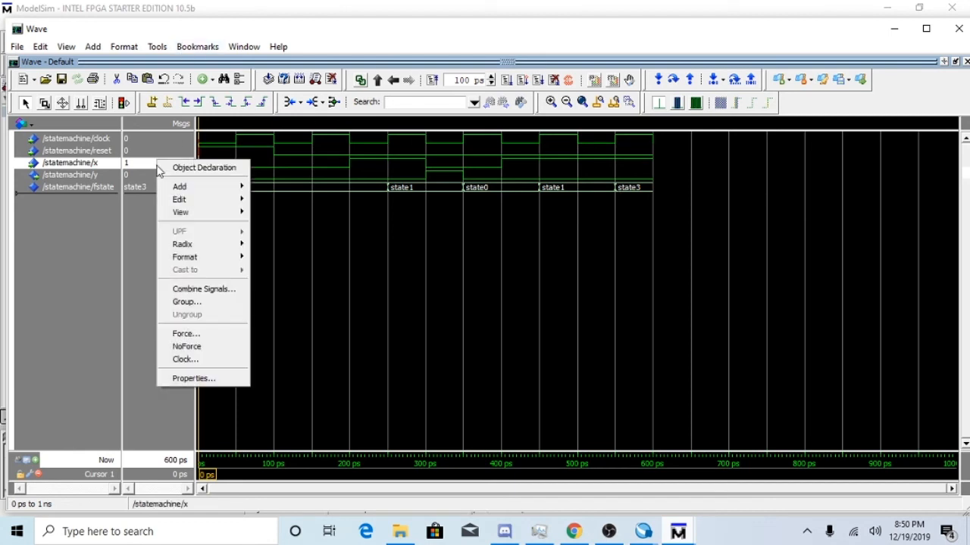
{"action": "left_click", "coordinate": [230, 331]}
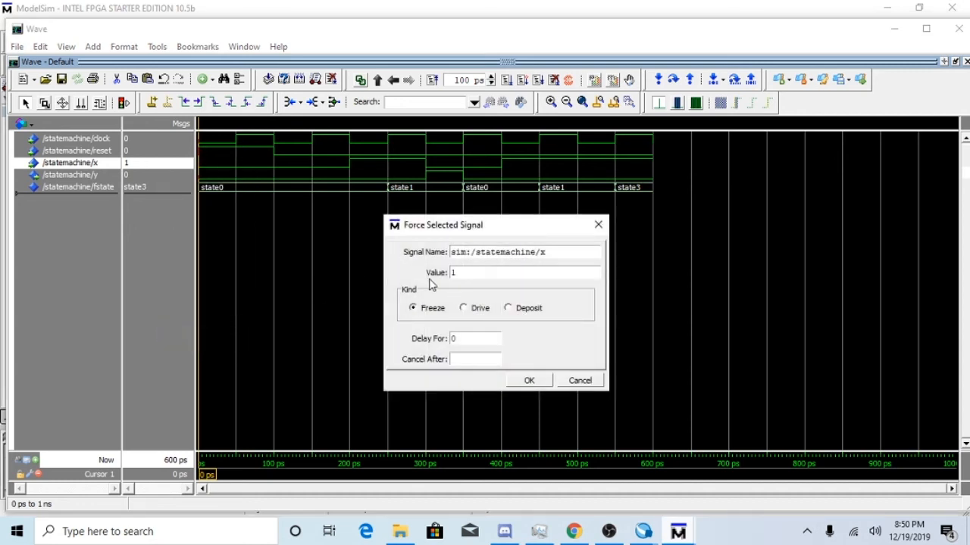
{"action": "key", "text": "Return"}
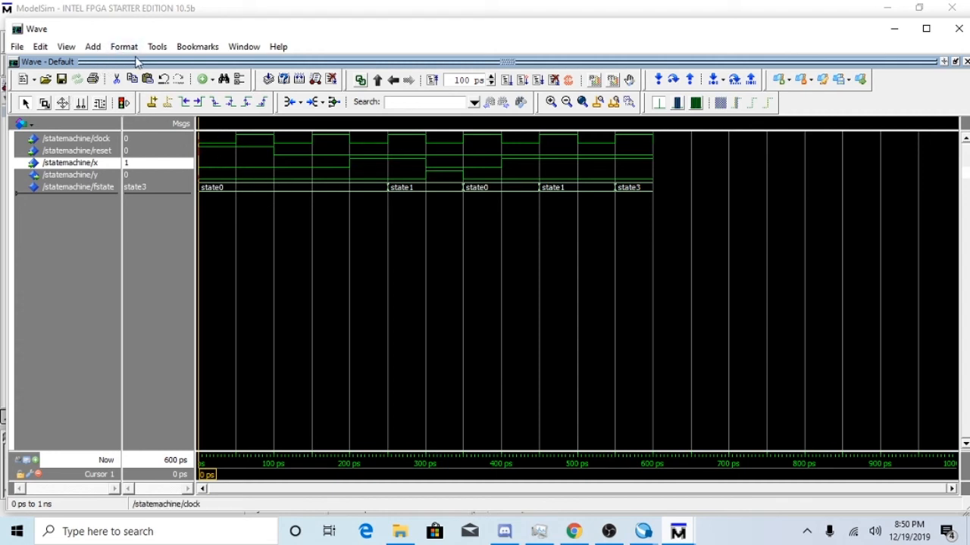
{"action": "left_click", "coordinate": [505, 81]}
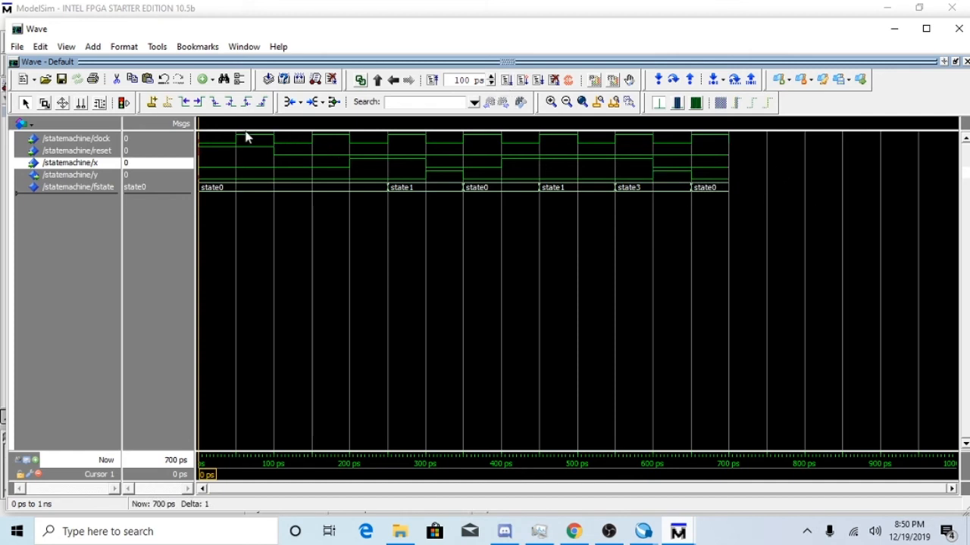
Force the x signal to 1 as Freeze with zero delay.
{"action": "right_click", "coordinate": [177, 163]}
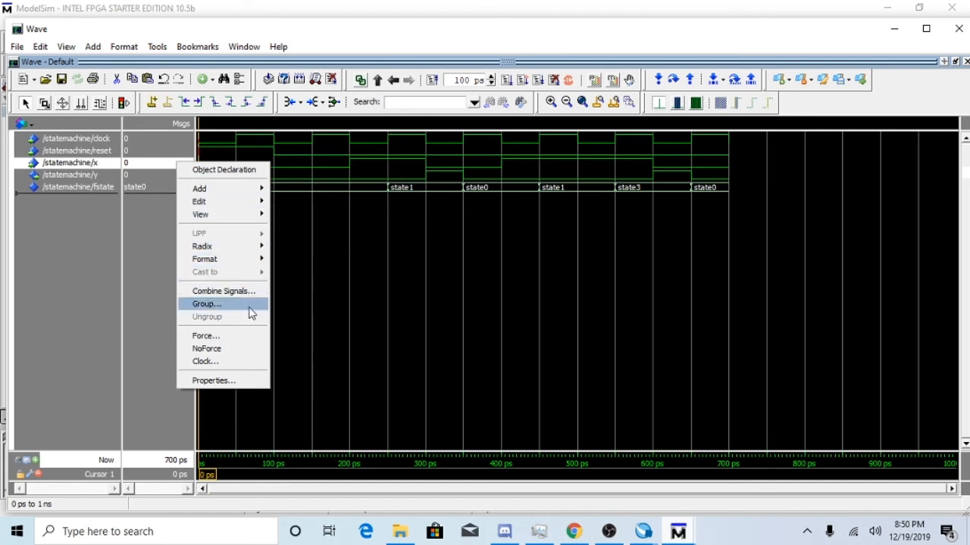
{"action": "left_click", "coordinate": [245, 338]}
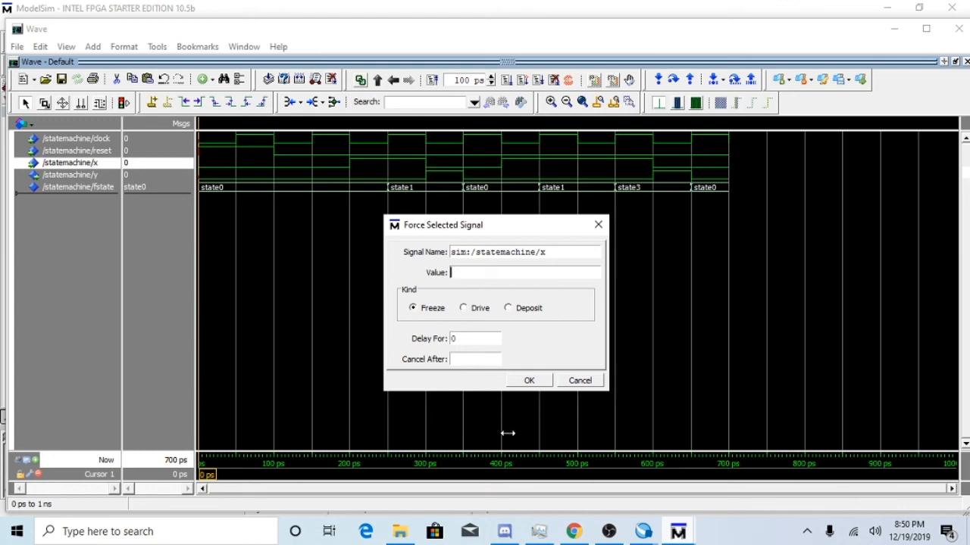
{"action": "type", "text": "1"}
{"action": "left_click", "coordinate": [529, 381]}
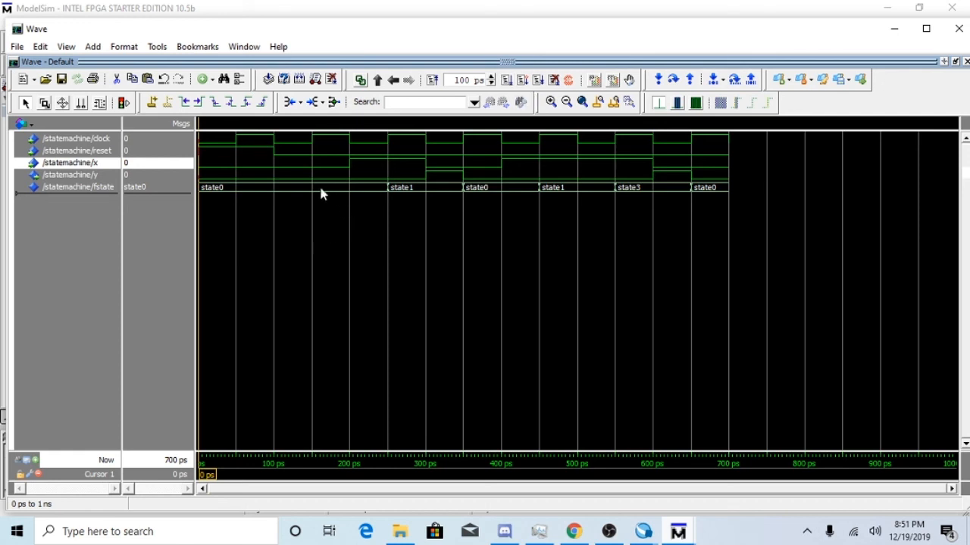
Run the simulation in six 100 ps increments up to 1300 ps with x held at 1.
{"action": "mouse_move", "coordinate": [321, 194]}
{"action": "mouse_move", "coordinate": [402, 193]}
{"action": "mouse_move", "coordinate": [709, 190]}
{"action": "left_click", "coordinate": [506, 81]}
{"action": "left_click", "coordinate": [506, 81]}
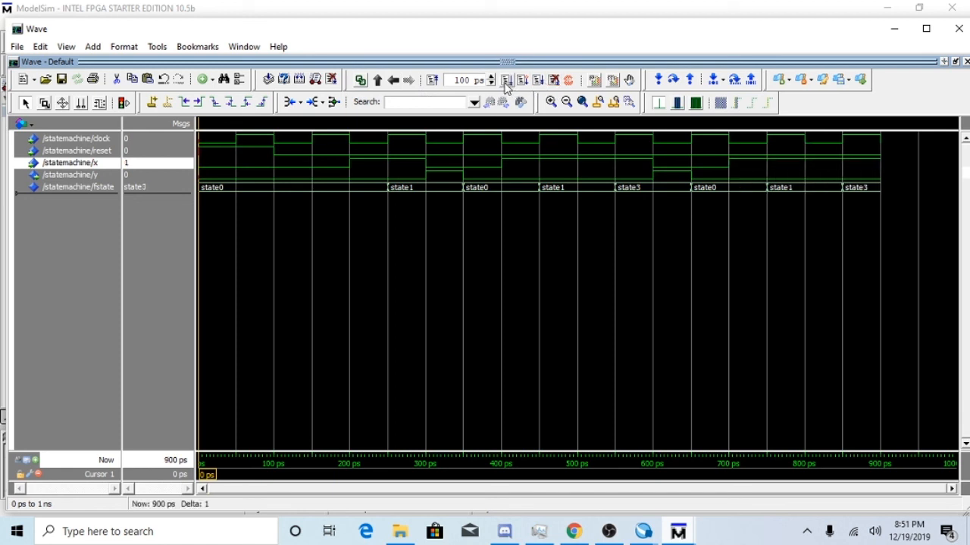
{"action": "left_click", "coordinate": [506, 80]}
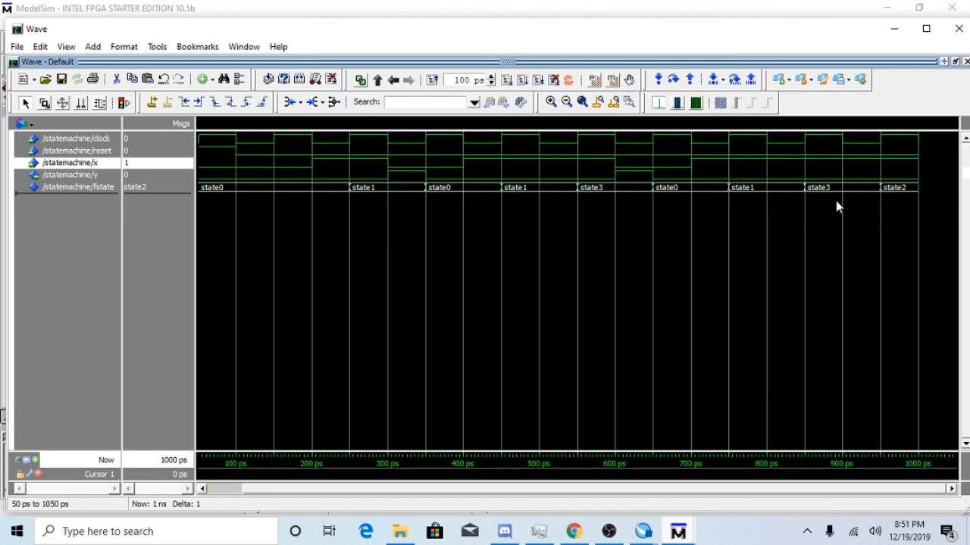
{"action": "left_click", "coordinate": [508, 80]}
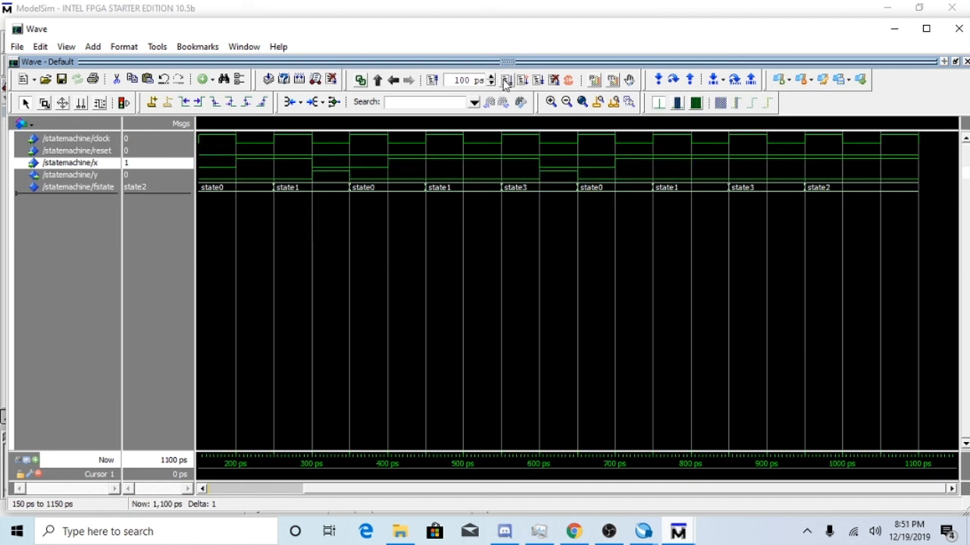
{"action": "left_click", "coordinate": [508, 80]}
{"action": "left_click", "coordinate": [508, 80]}
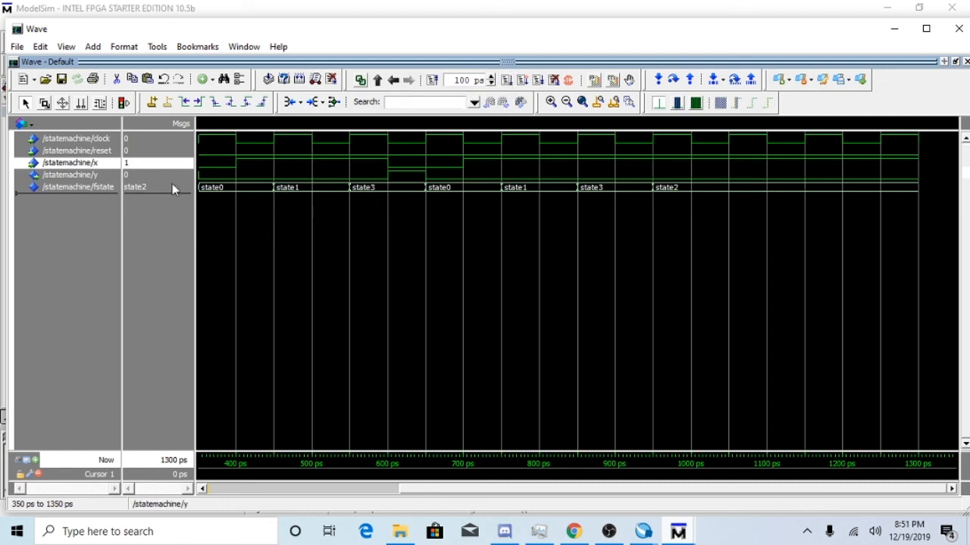
Force the x signal to 0 as Freeze and run the simulation for two more 100 ps increments.
{"action": "right_click", "coordinate": [149, 163]}
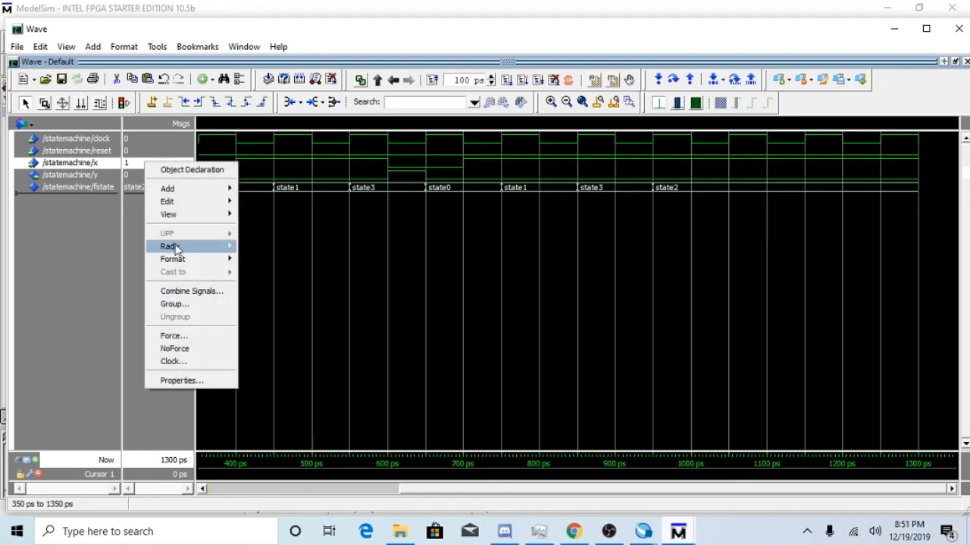
{"action": "left_click", "coordinate": [198, 337]}
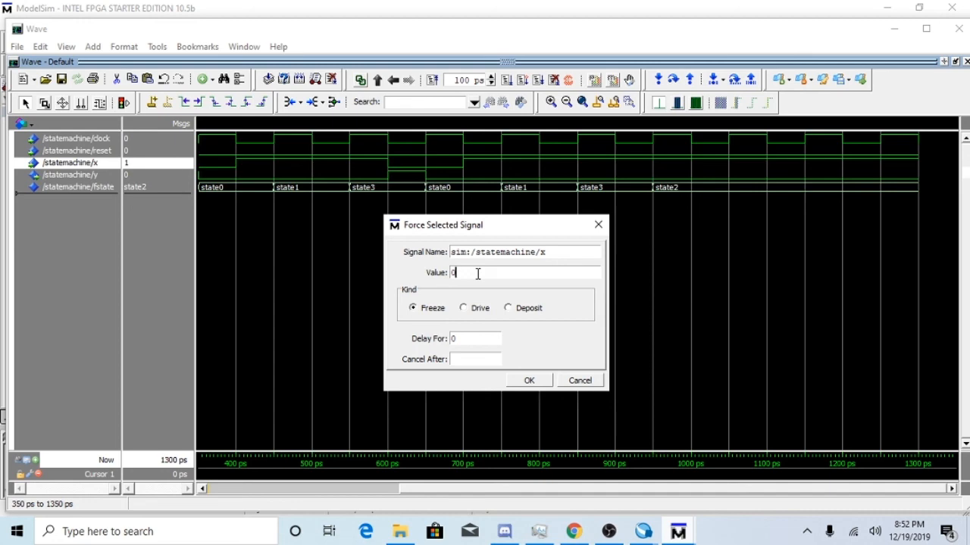
{"action": "type", "text": "0"}
{"action": "key", "text": "Return"}
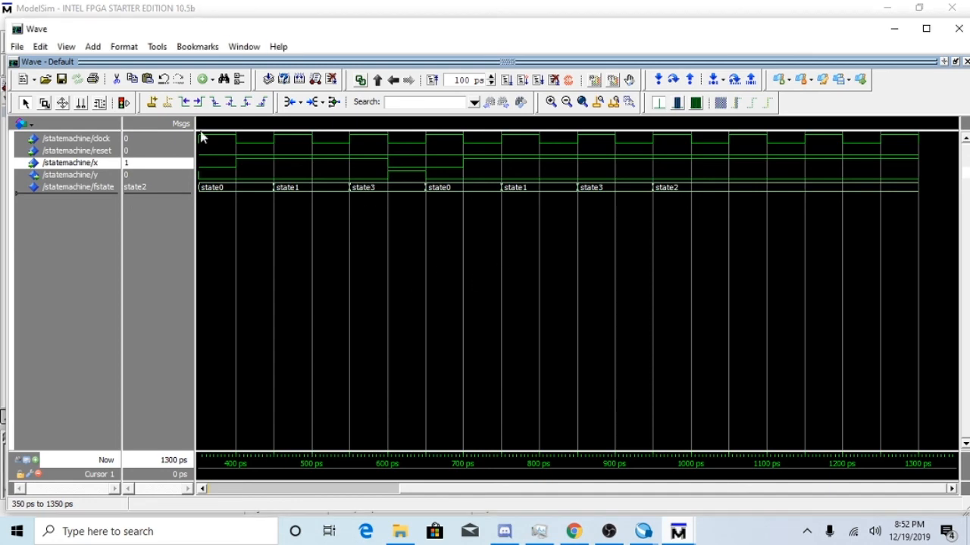
{"action": "left_click", "coordinate": [505, 82]}
{"action": "left_click", "coordinate": [504, 82]}
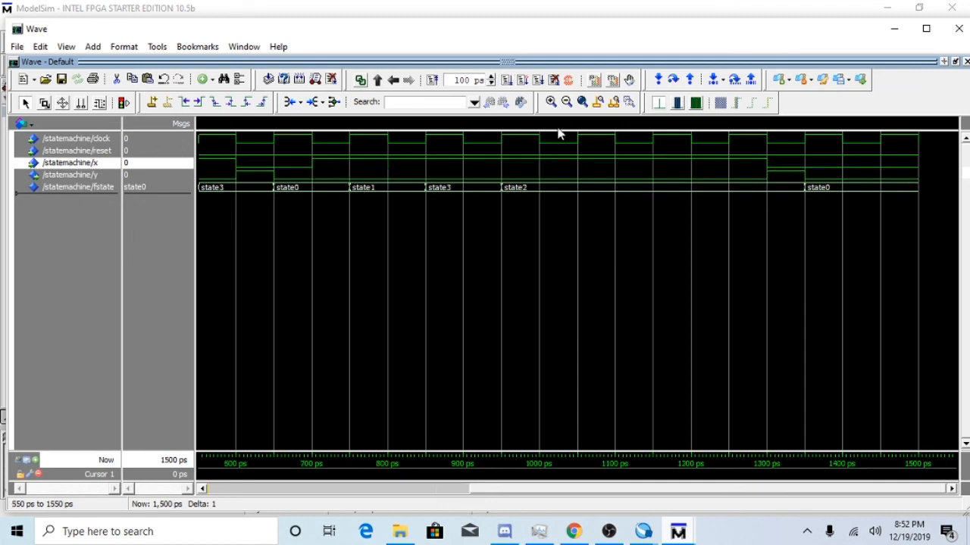